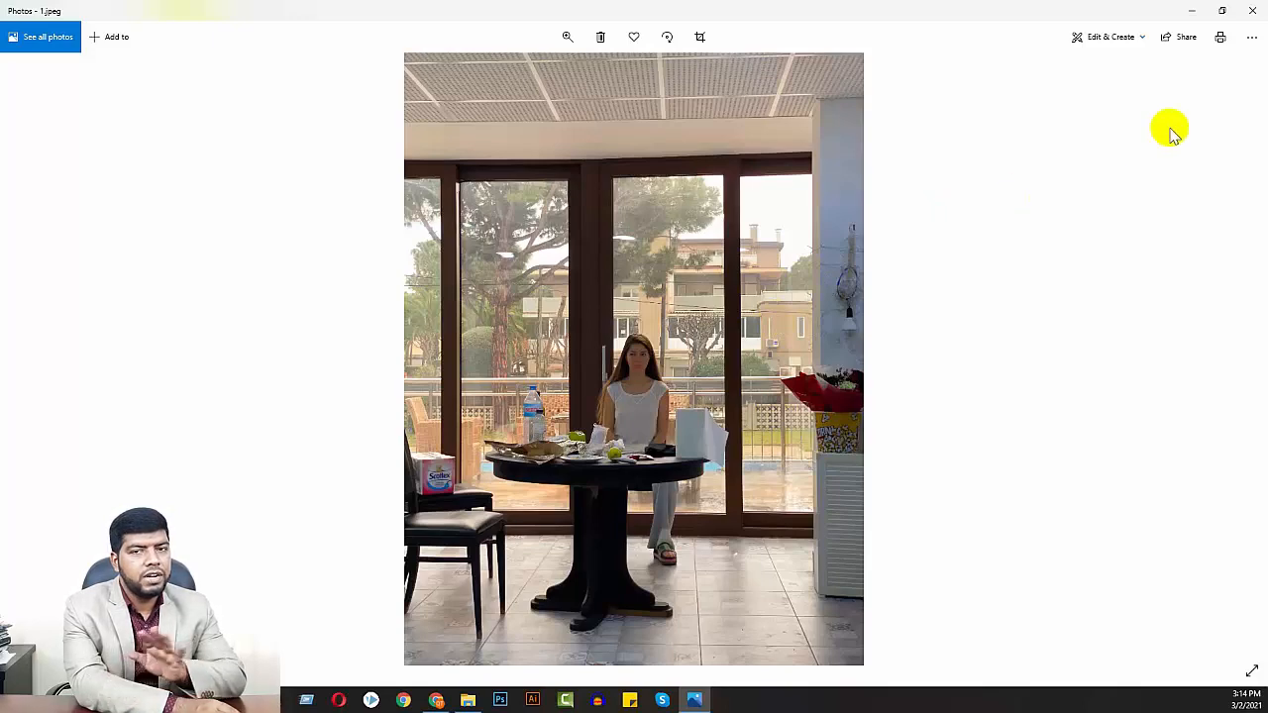
Review the photos 1.jpeg and 2.jpeg from the Product Retouching folder, and open 2.jpeg in Photoshop
left_click(1253, 12)
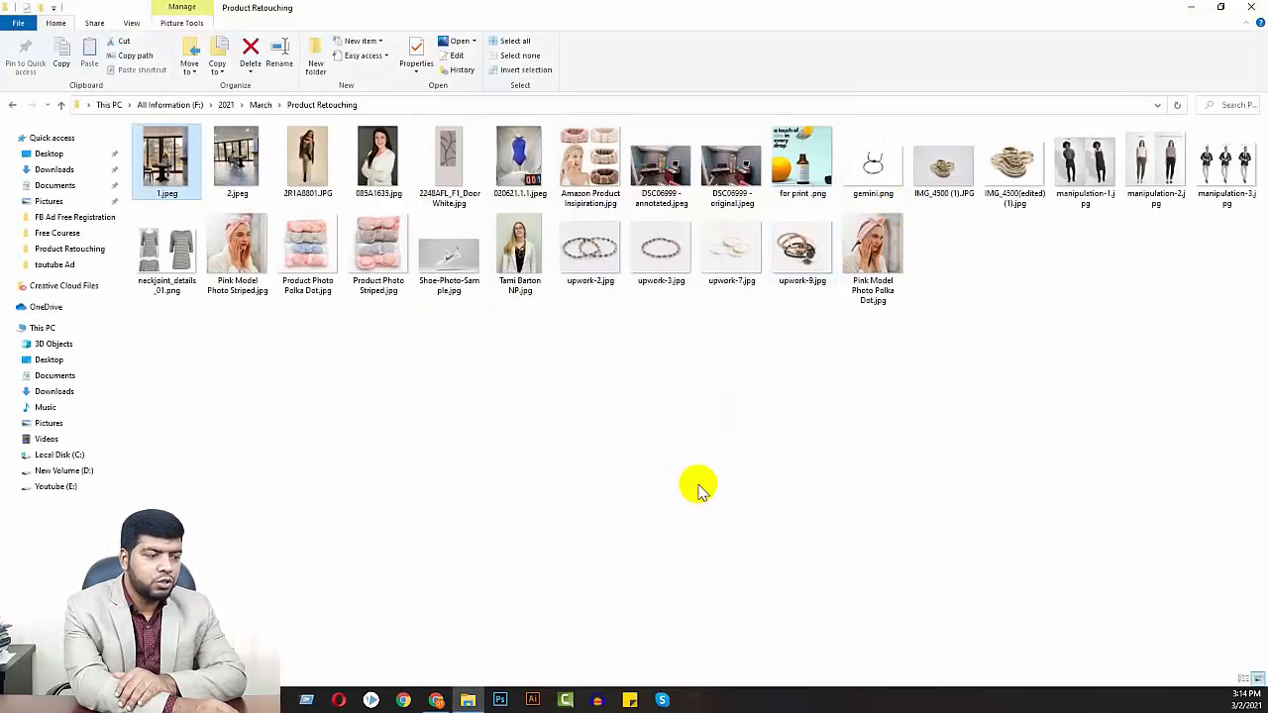
left_click(500, 700)
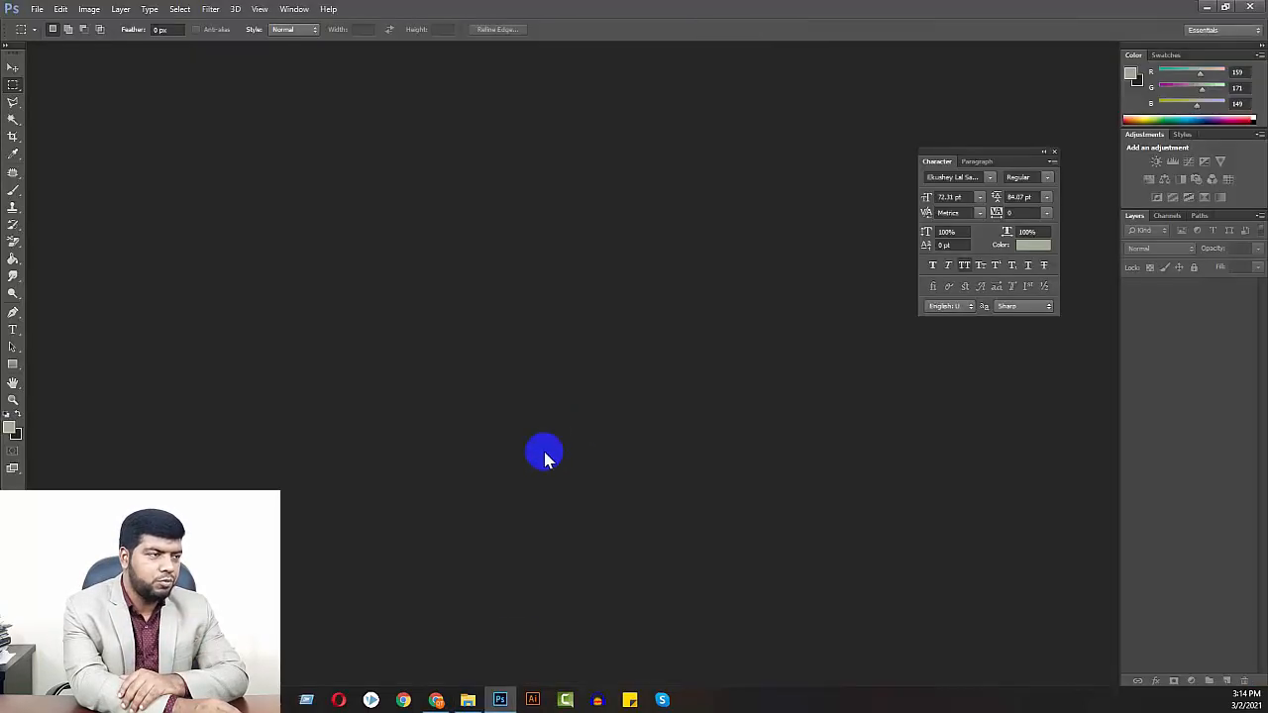
left_click(467, 700)
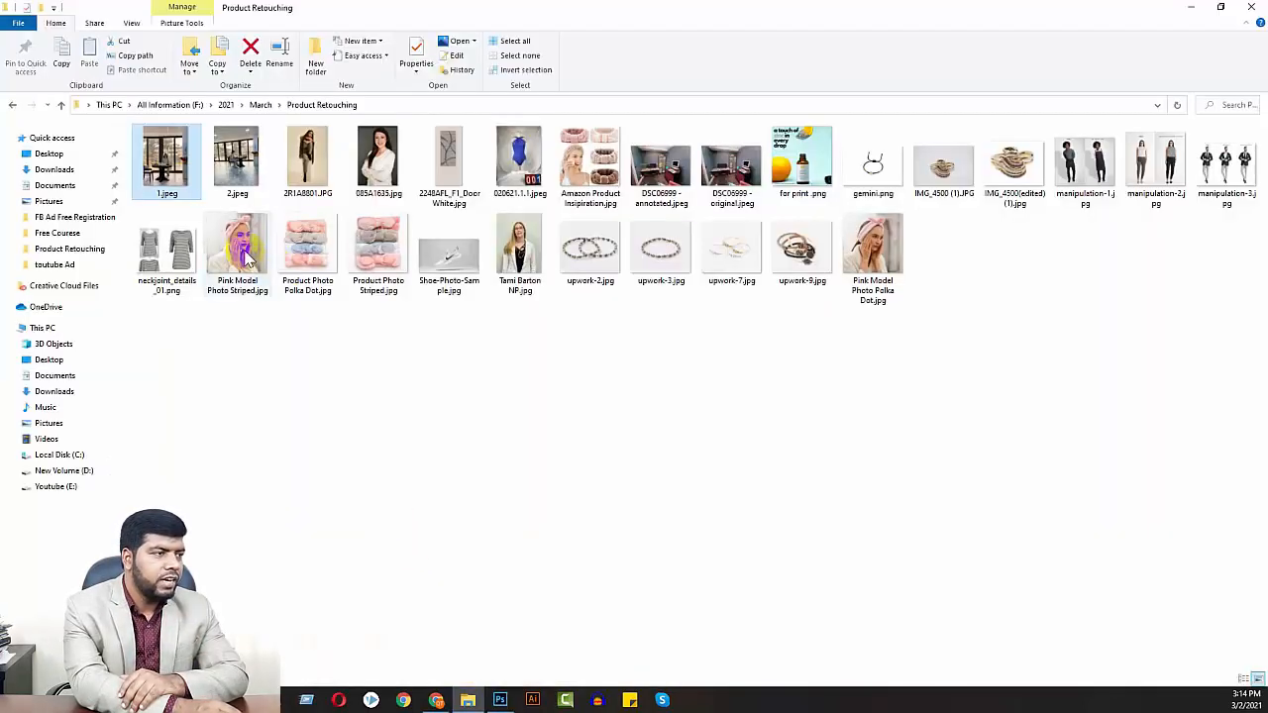
double_click(180, 180)
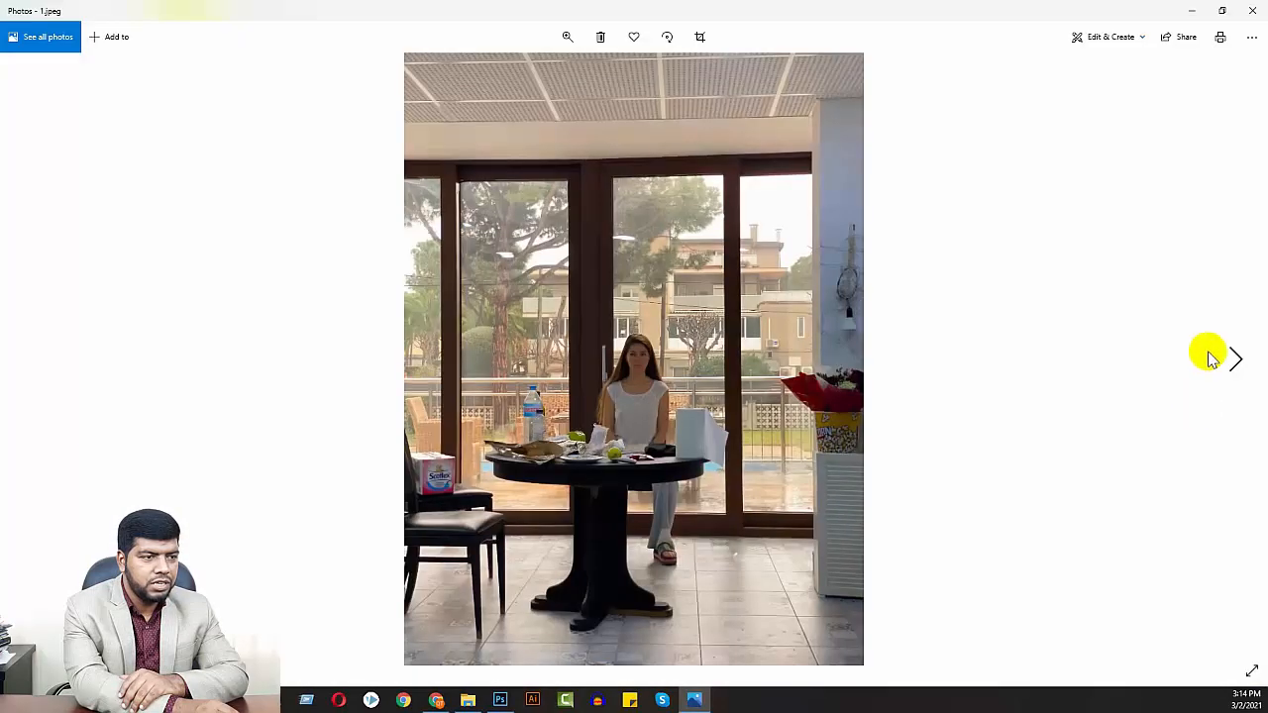
left_click(1238, 359)
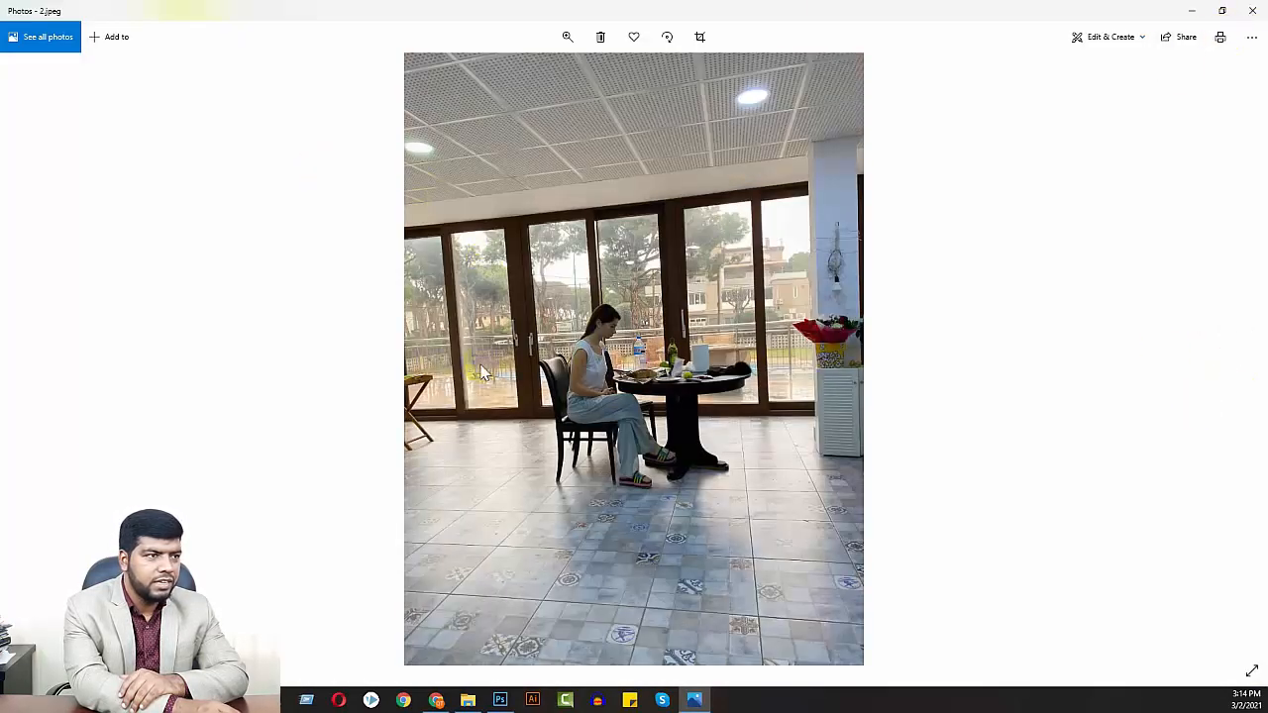
left_click(1251, 12)
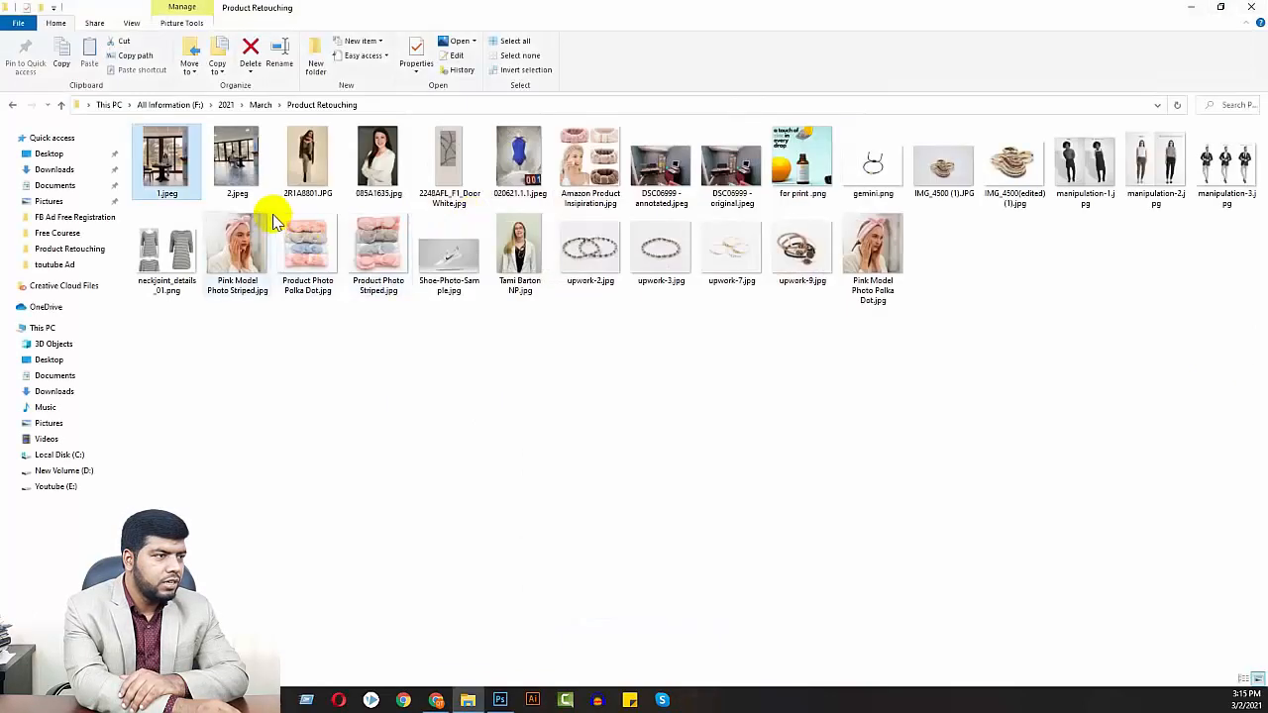
left_click_drag(238, 193, 452, 369)
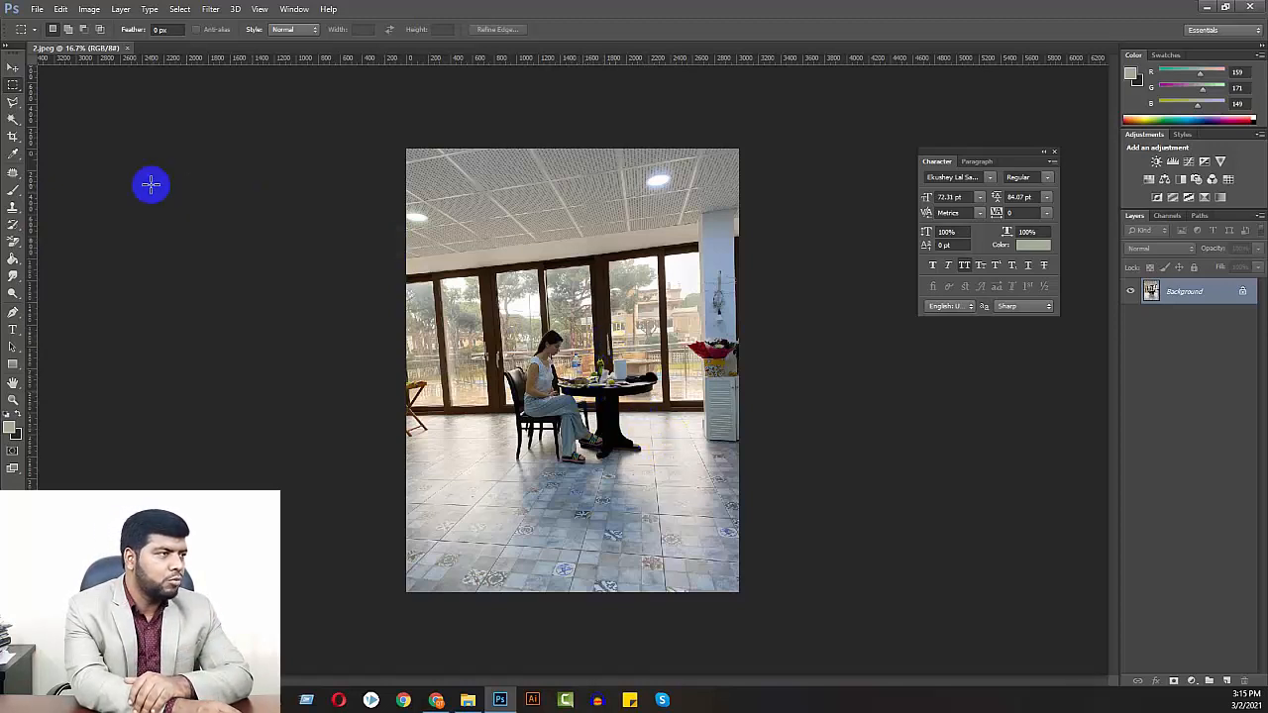
Create a new 500 by 1500 pixel grayscale document with a white background
left_click(35, 10)
left_click(49, 21)
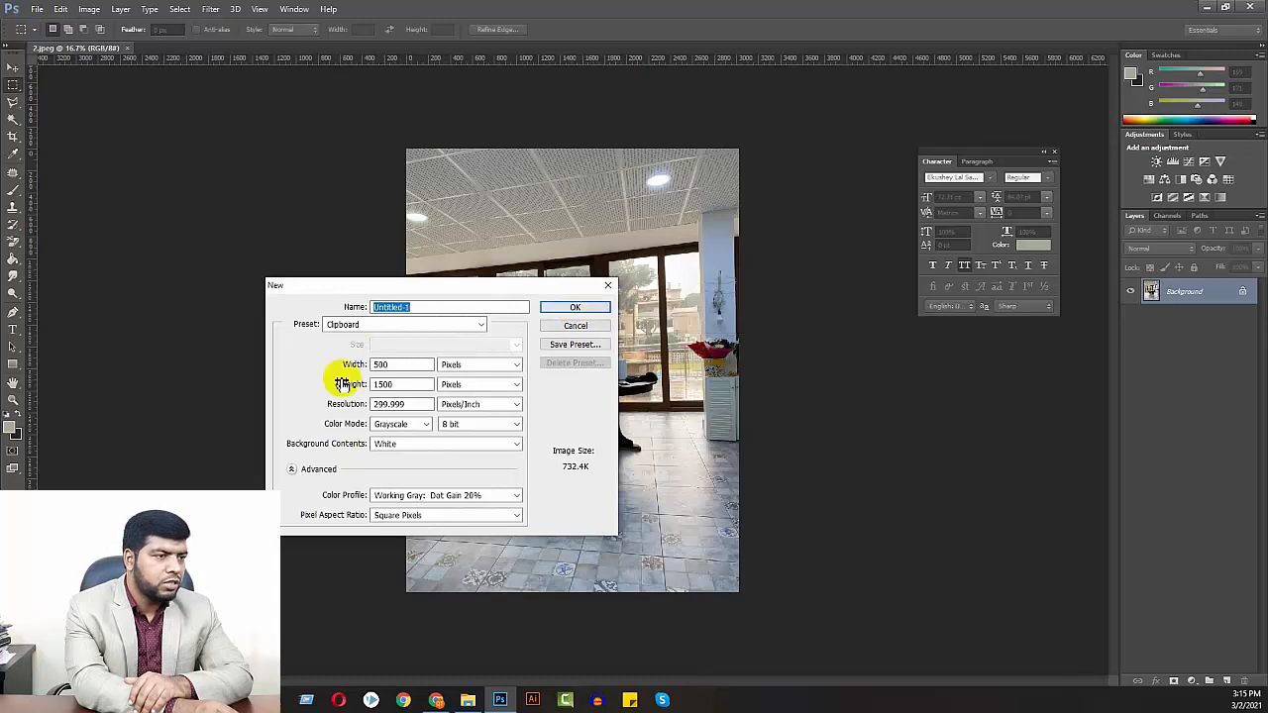
left_click(579, 307)
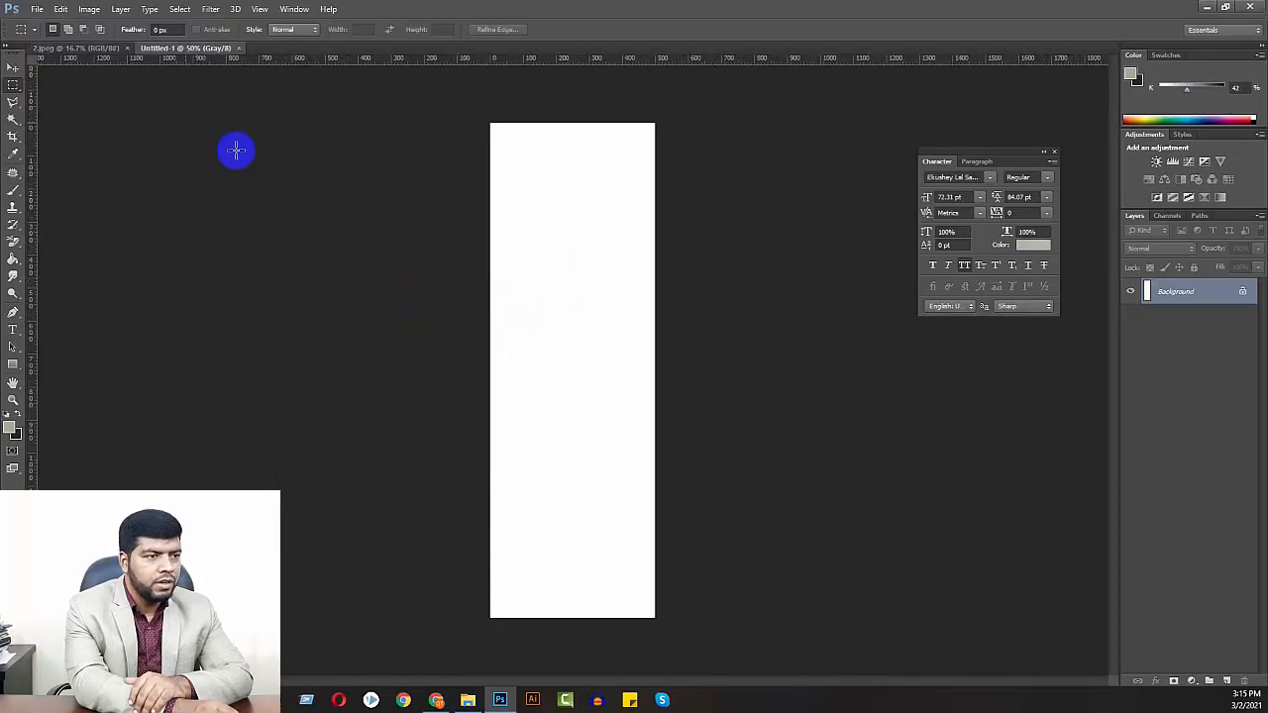
Add a new empty layer above the background in 2.jpeg
left_click(91, 48)
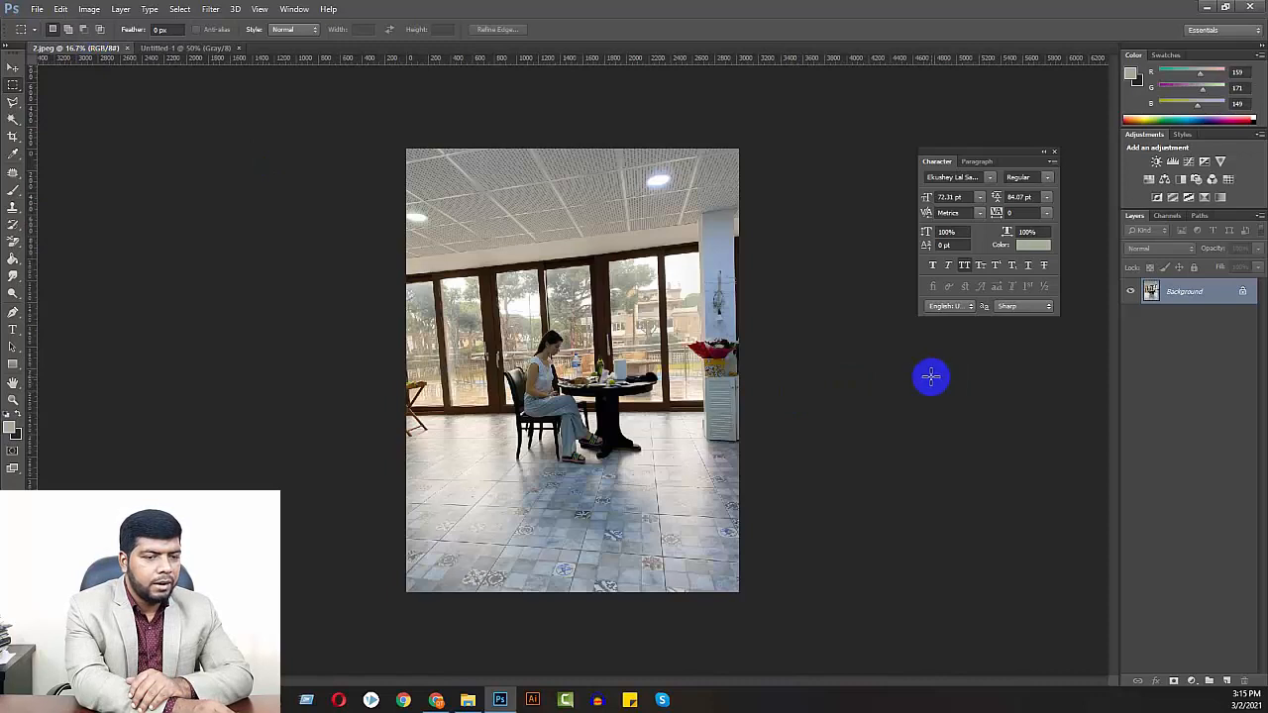
left_click(1228, 682)
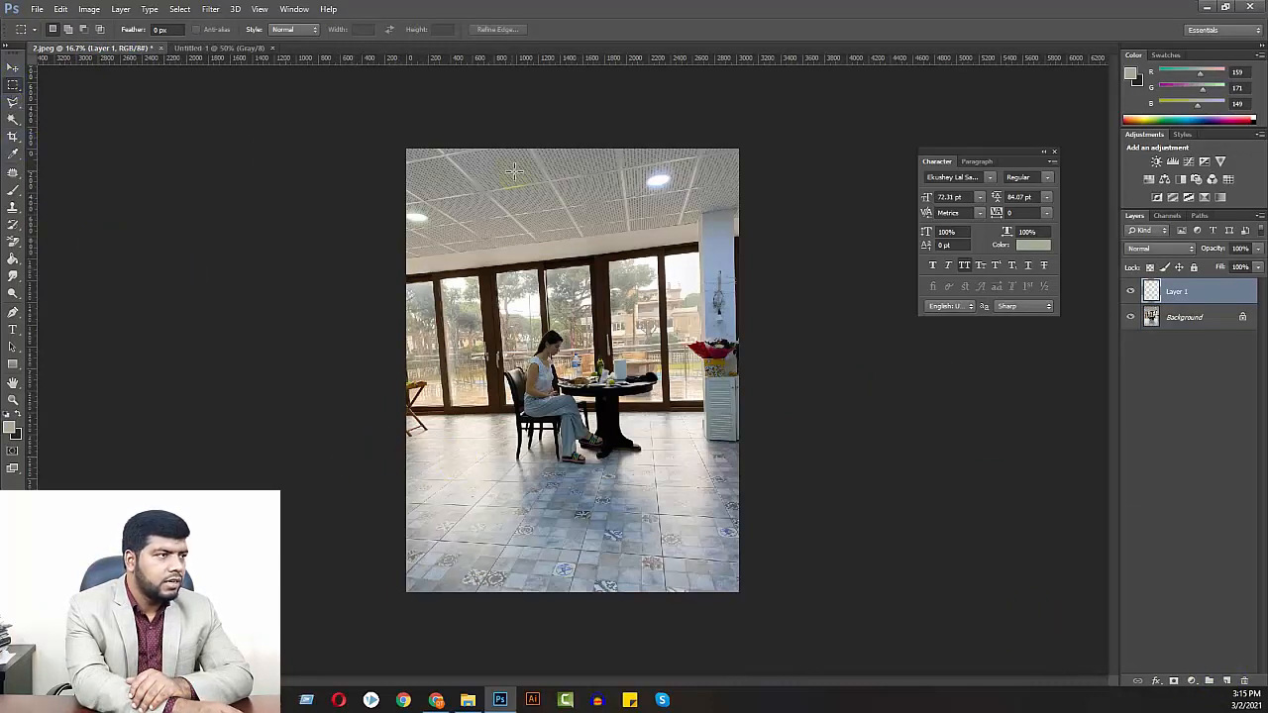
Select a full-width strip about 114 px high along the top of Untitled-1 and set the foreground color to neutral gray
left_click(210, 48)
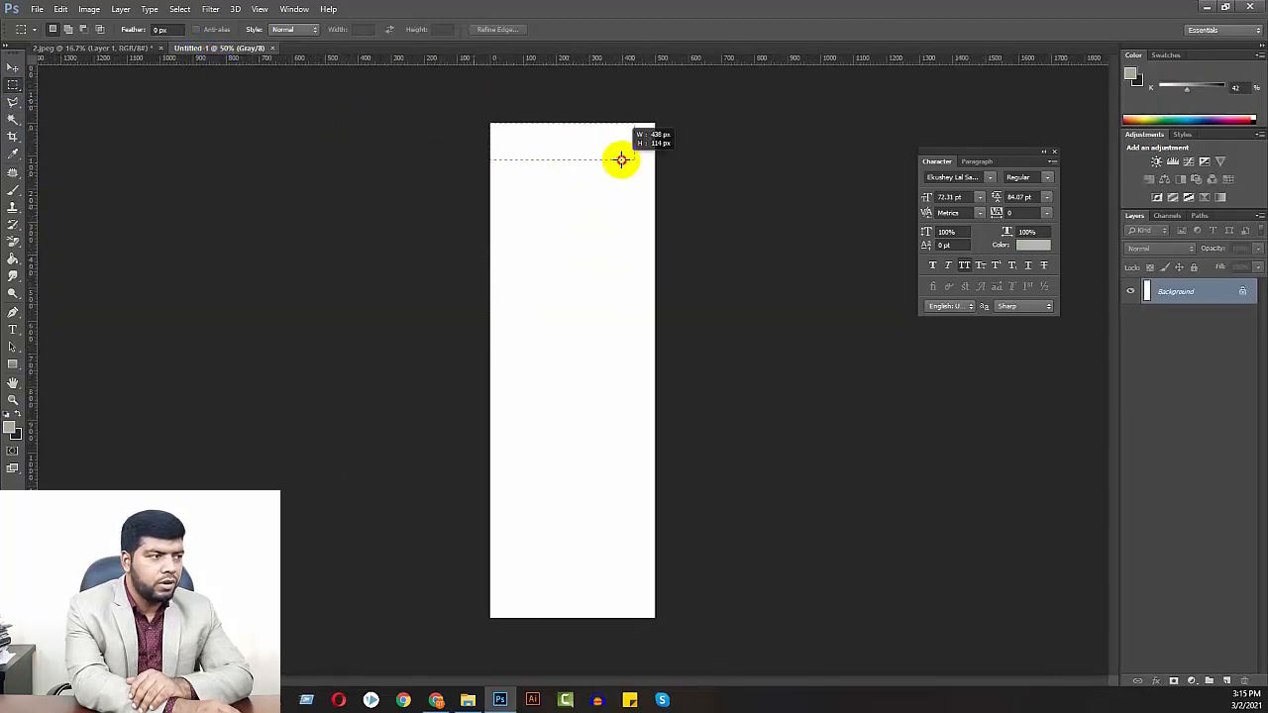
left_click_drag(666, 159, 667, 159)
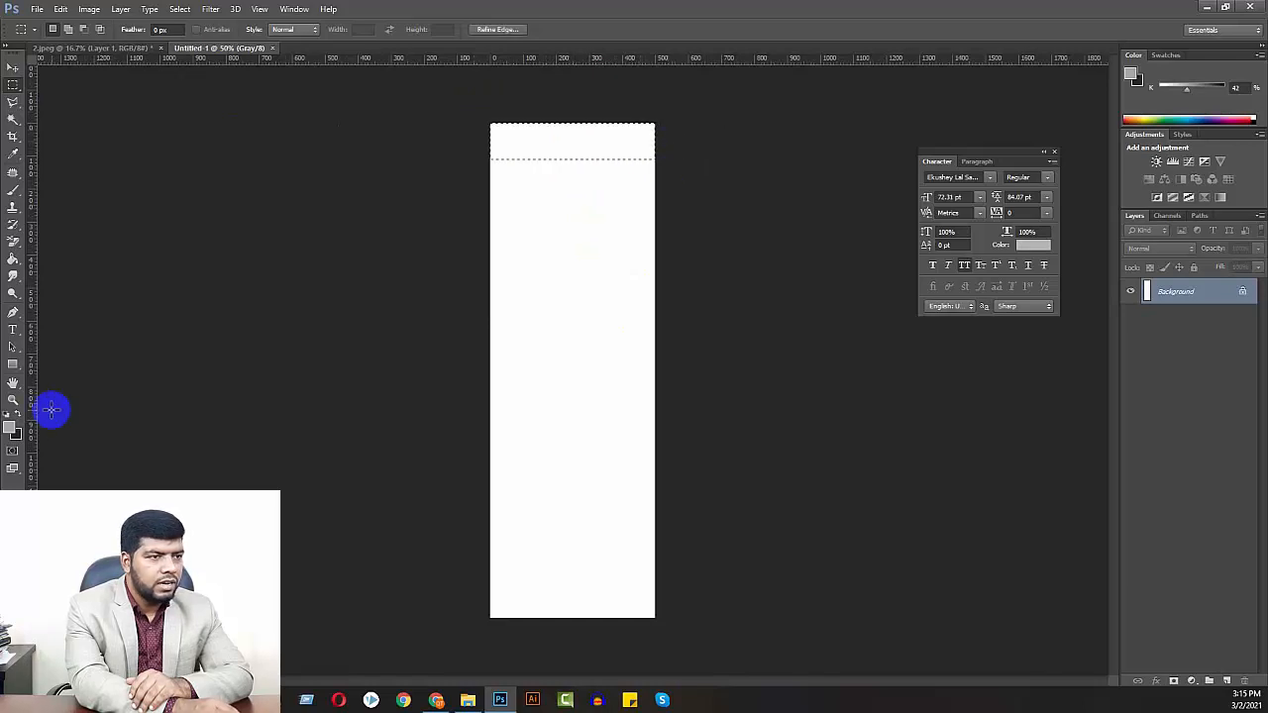
left_click(10, 427)
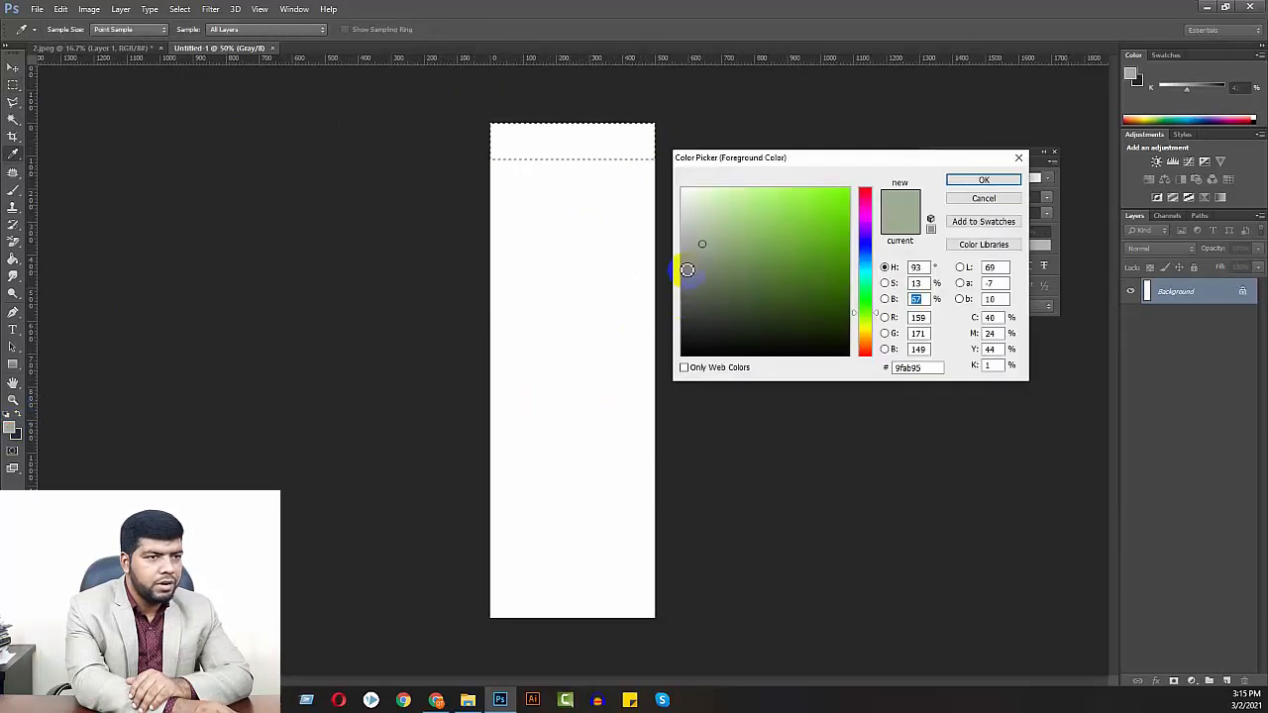
left_click(685, 264)
left_click(976, 181)
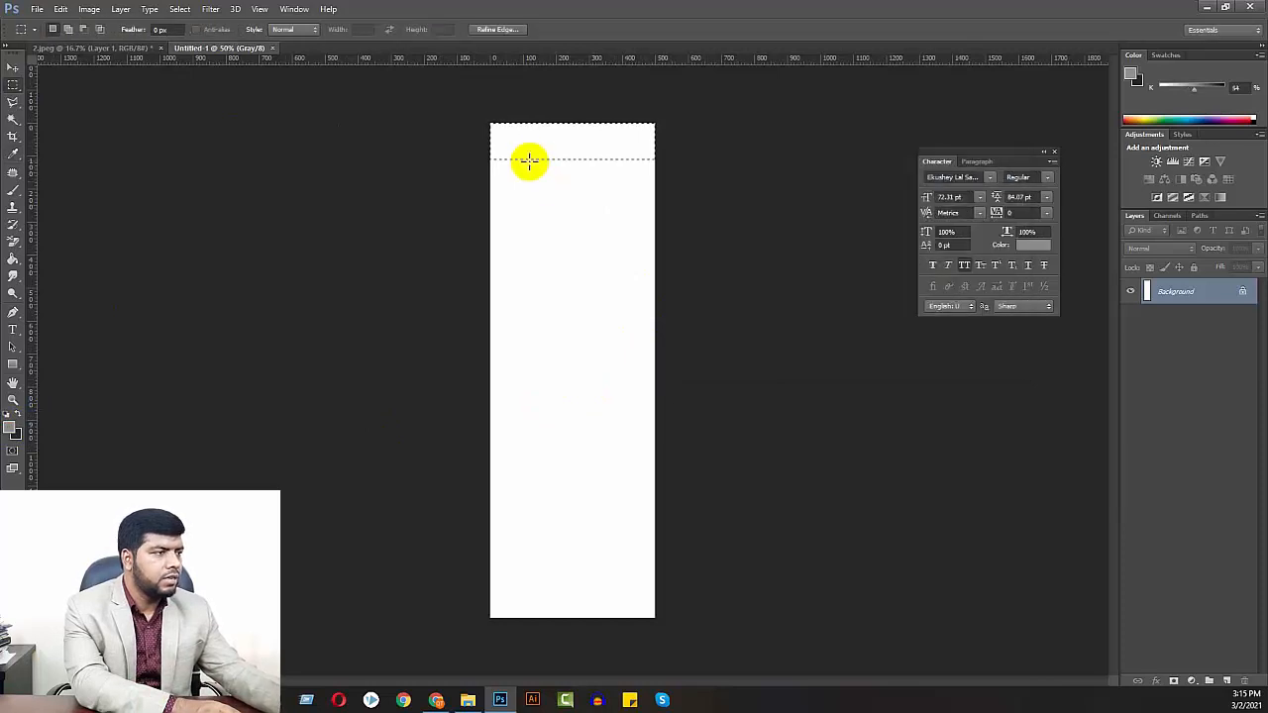
Fill the selected top strip with the gray foreground color using the Paint Bucket, and clear the selection
key("g")
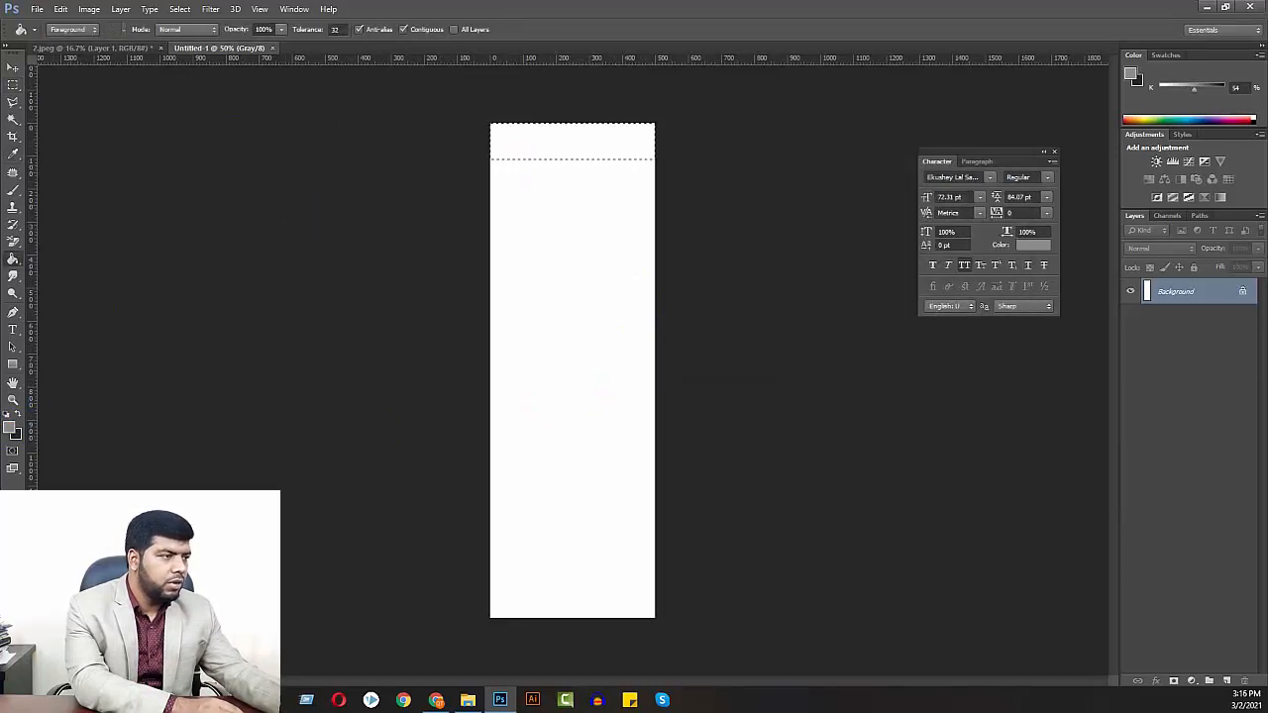
right_click(14, 262)
left_click(50, 280)
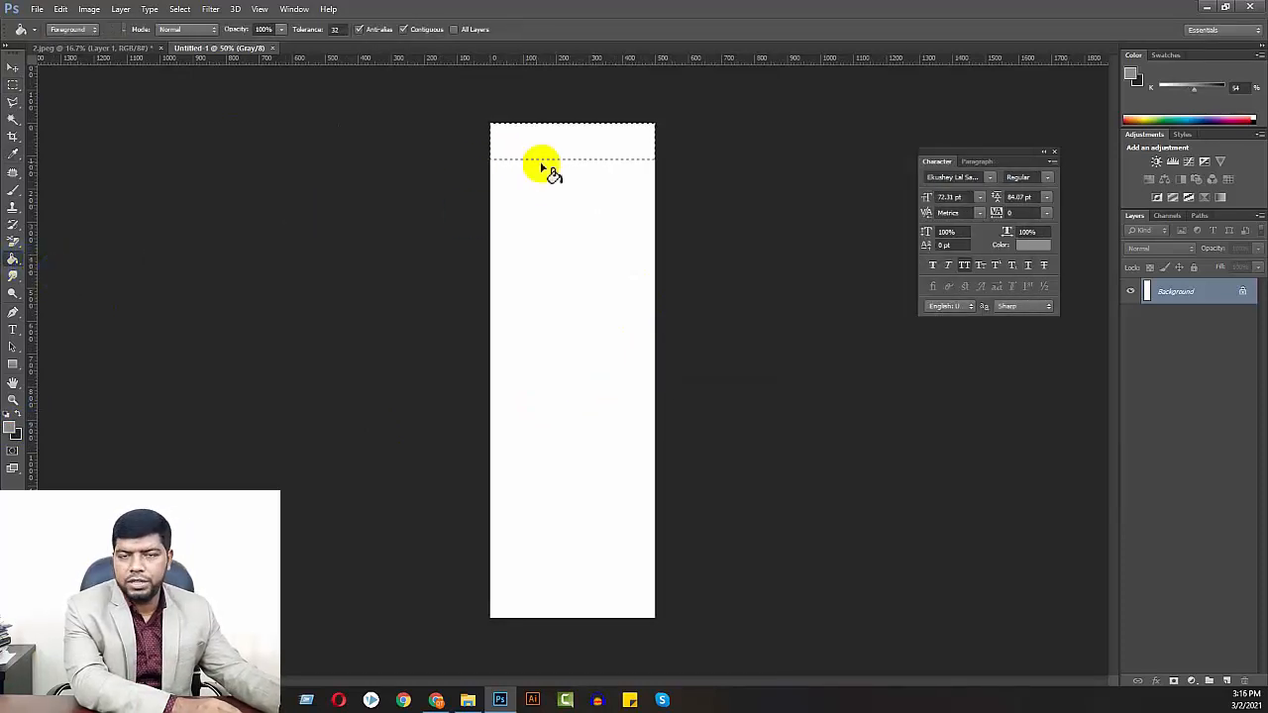
left_click(569, 139)
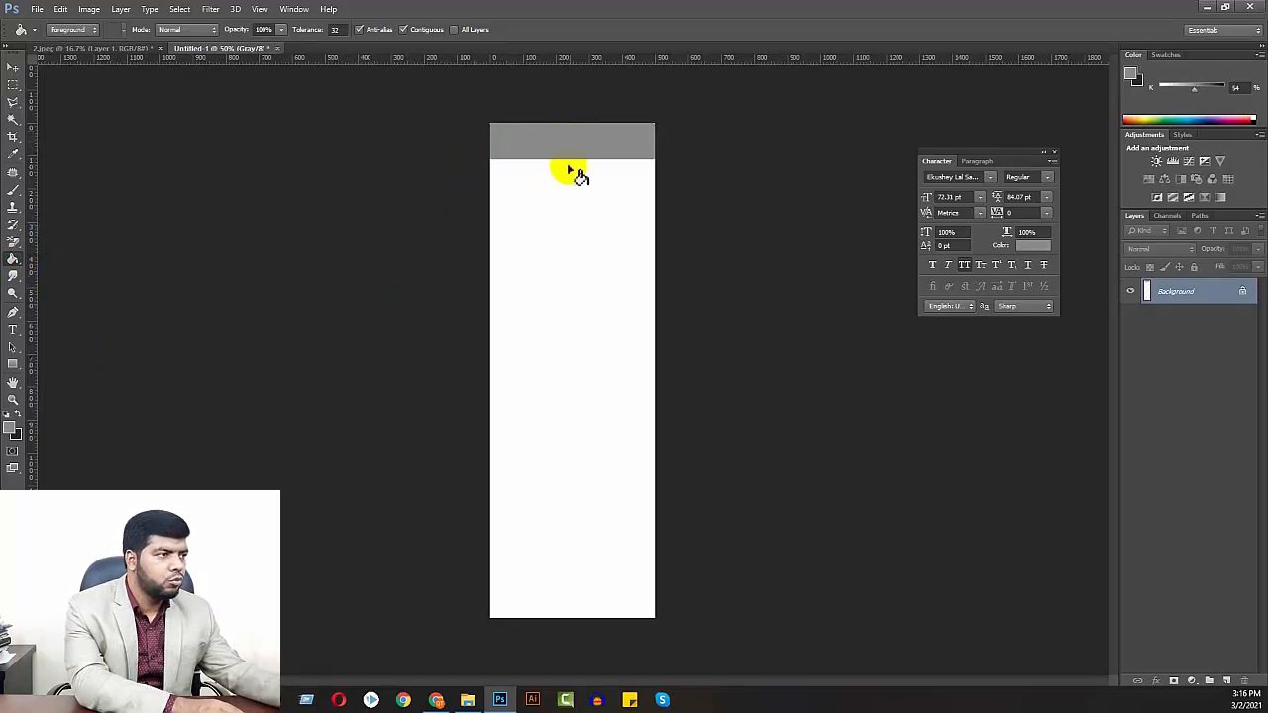
Duplicate the gray strip onto separate layers and place two copies below it with narrow, even white gaps
left_click(13, 68)
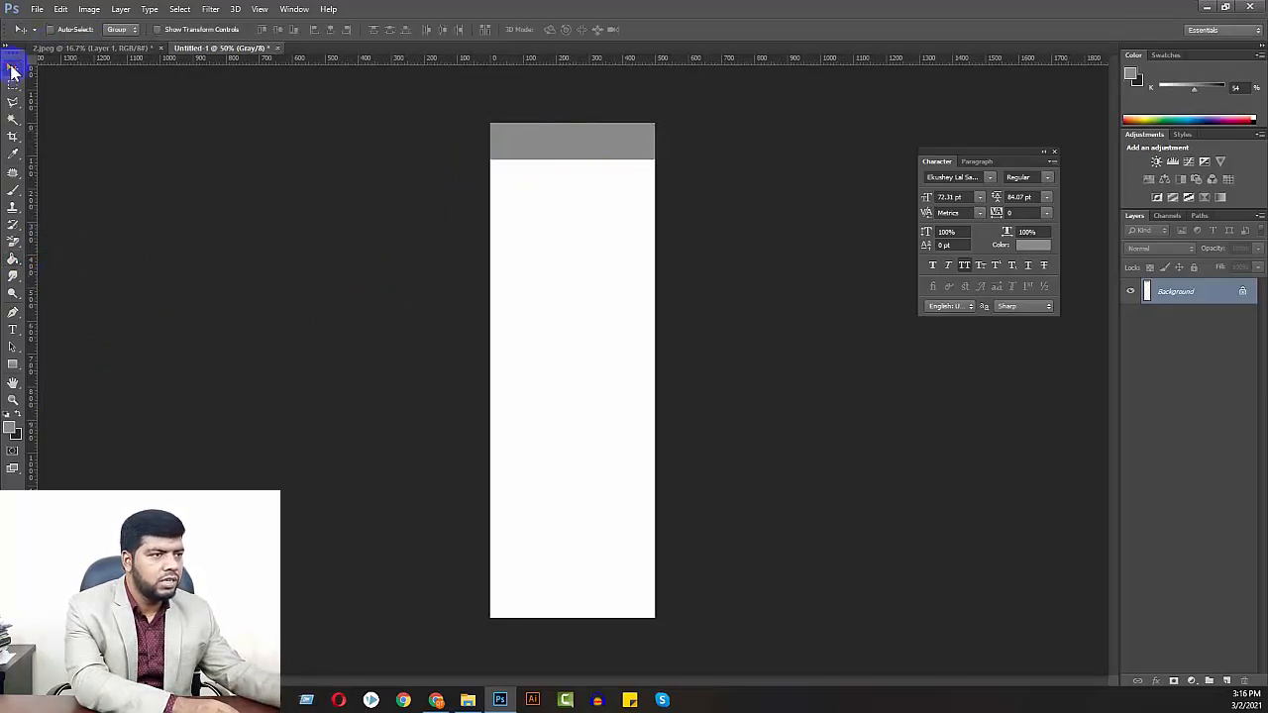
key("ctrl+j")
left_click_drag(548, 161, 565, 243)
key("ctrl+j")
key("ctrl+j")
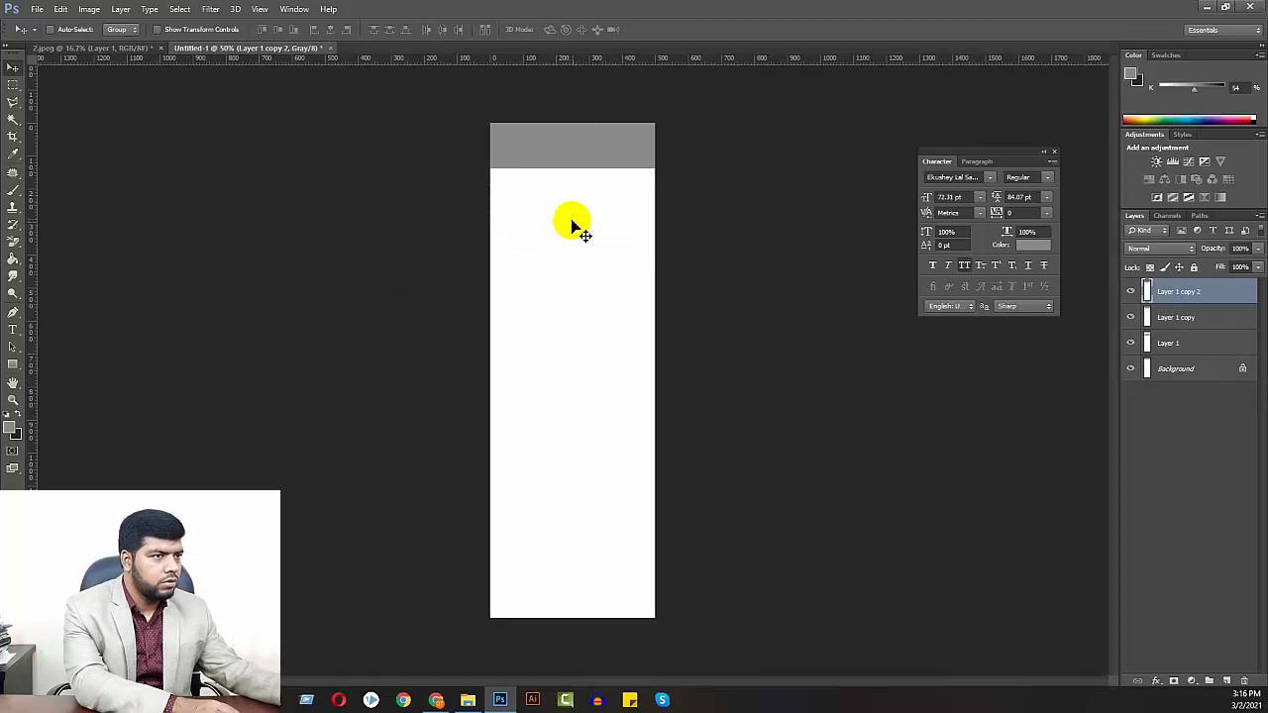
key("ctrl+alt+z")
key("ctrl+alt+z")
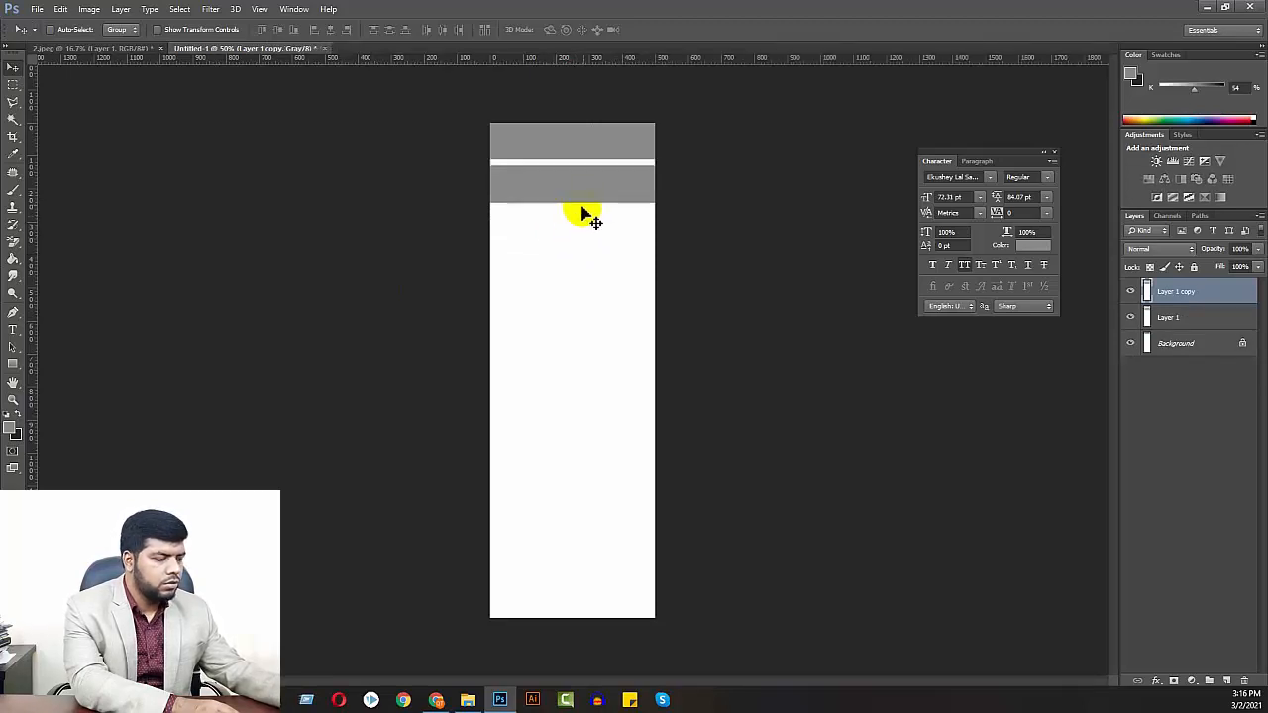
left_click_drag(582, 194, 578, 238)
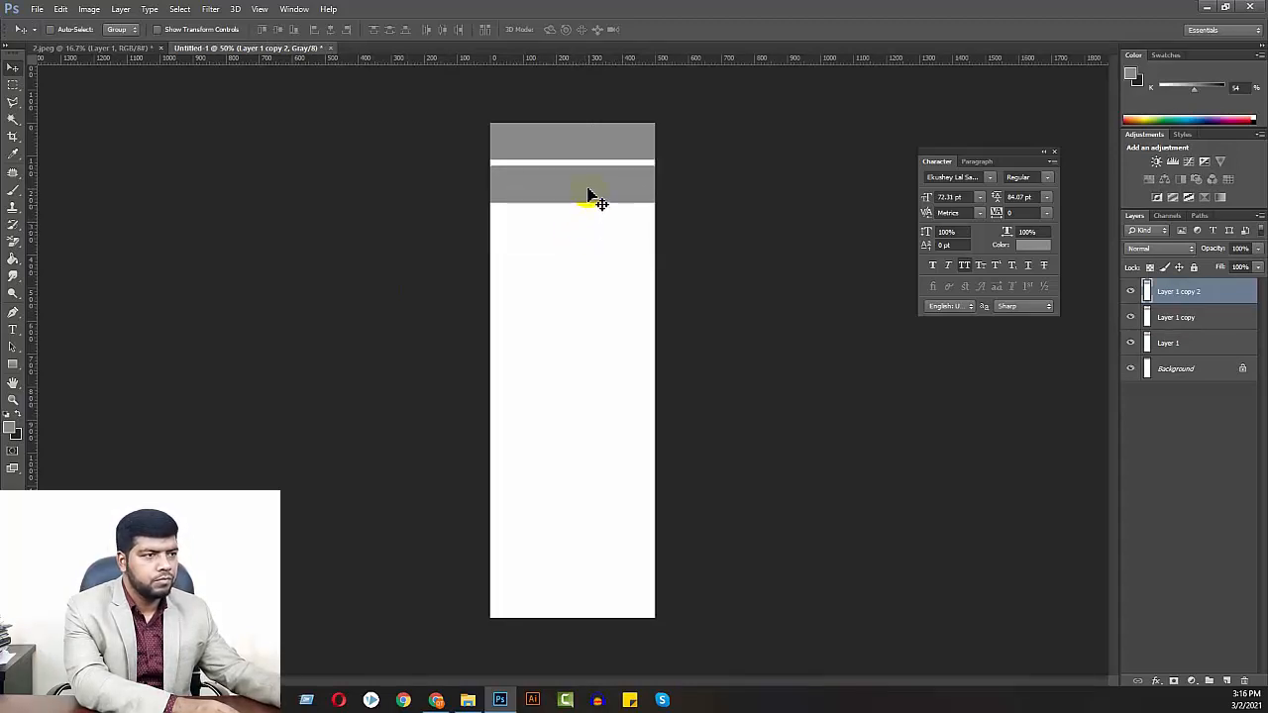
left_click_drag(588, 194, 607, 239)
Try duplicating all three gray strips together farther down the page, and remove the extra copies
left_click(1171, 344, "shift")
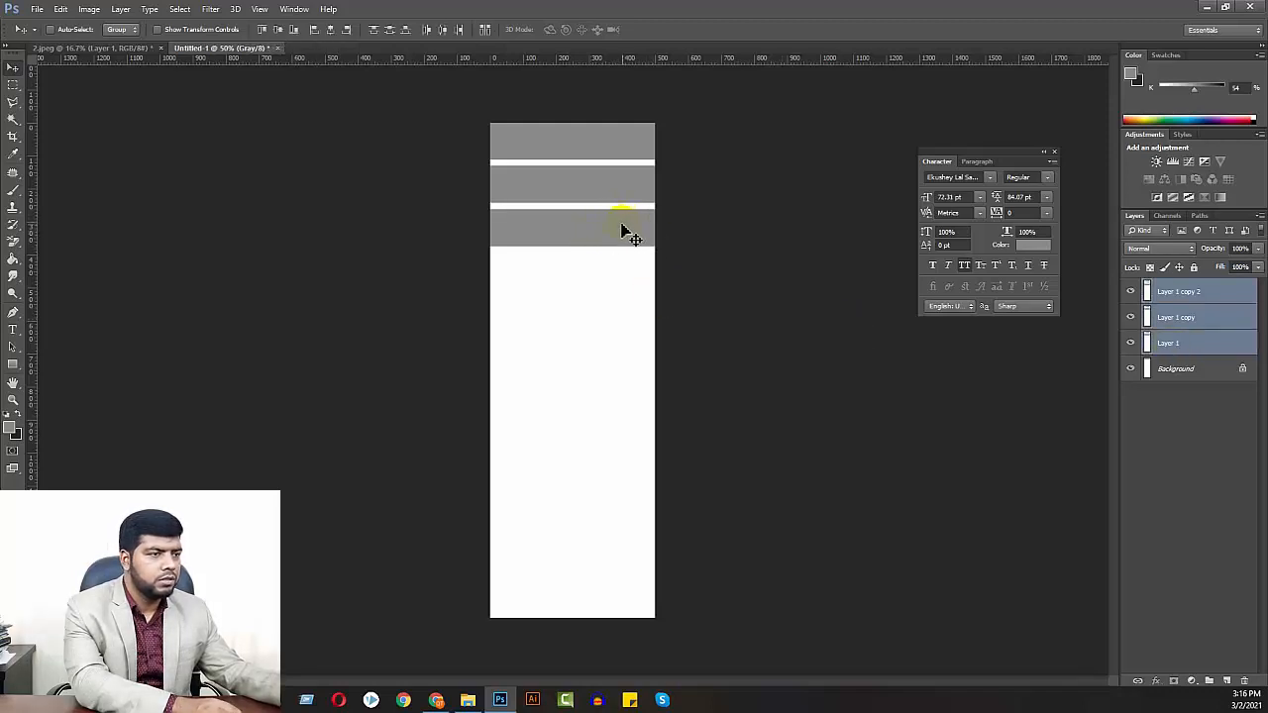
left_click_drag(622, 226, 625, 314)
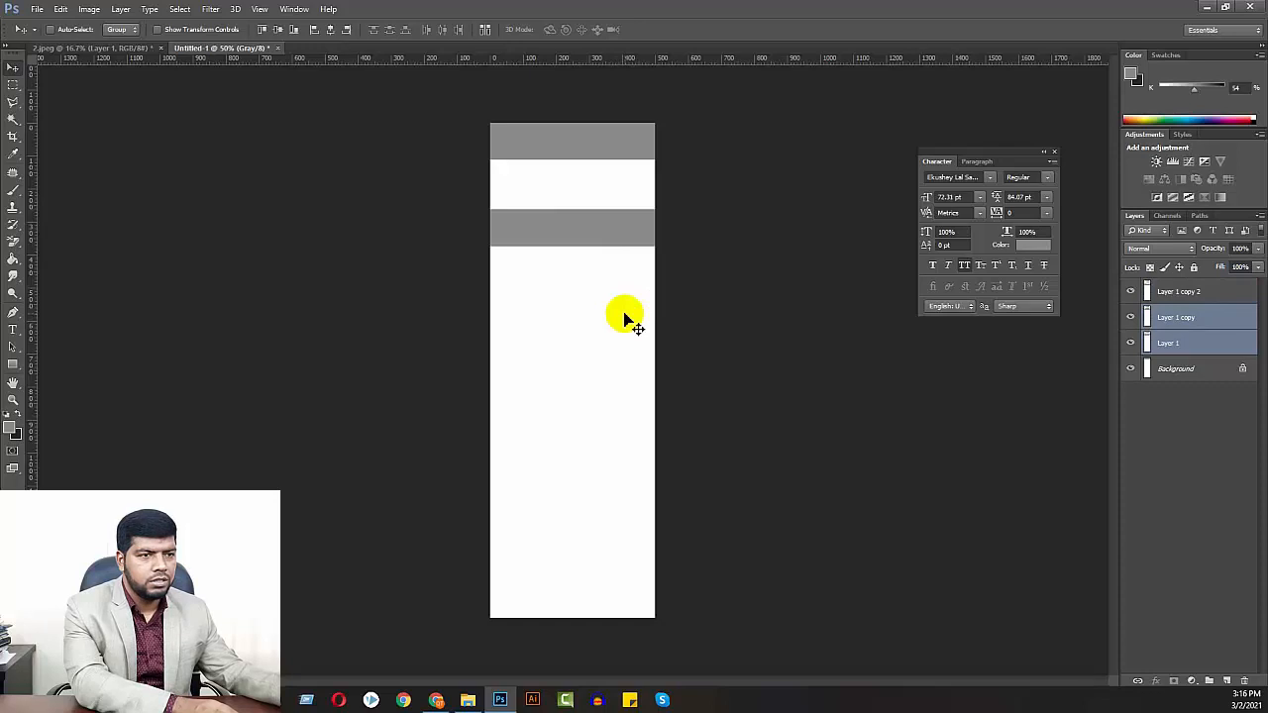
key("ctrl+z")
left_click(1171, 293, "shift")
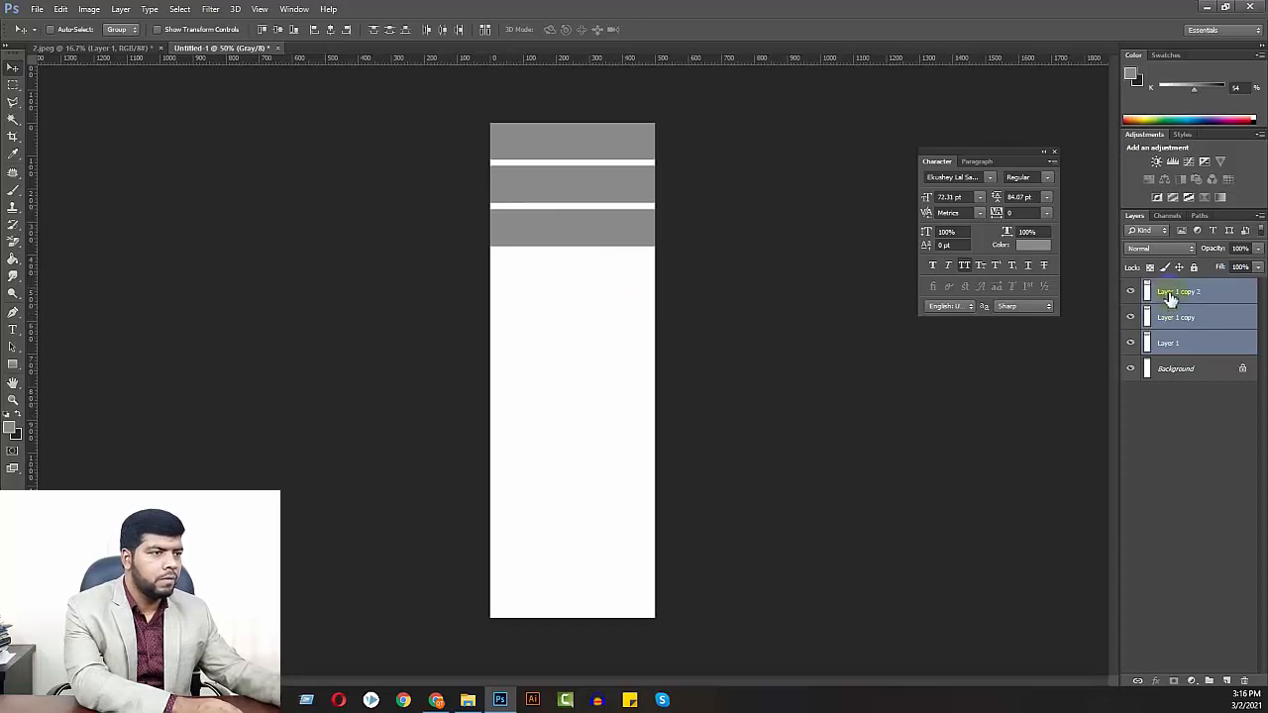
key("ctrl+j")
left_click_drag(595, 212, 599, 347)
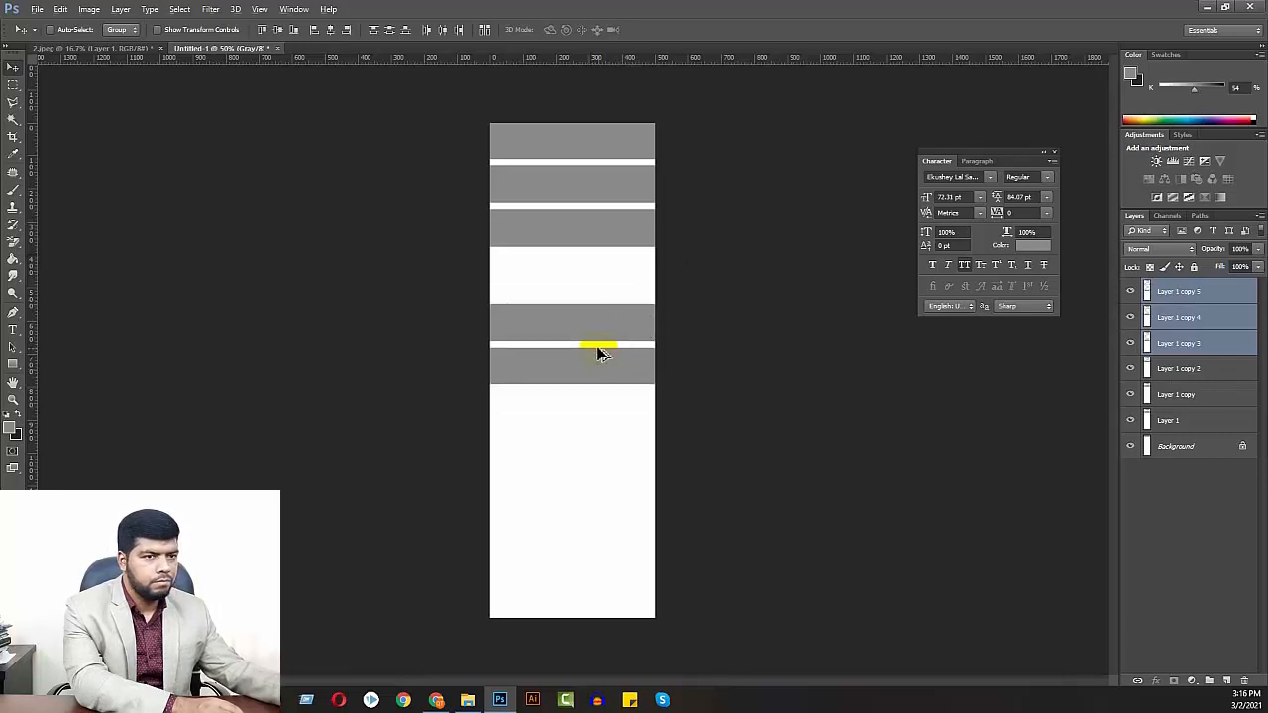
key("ctrl+z")
key("Delete")
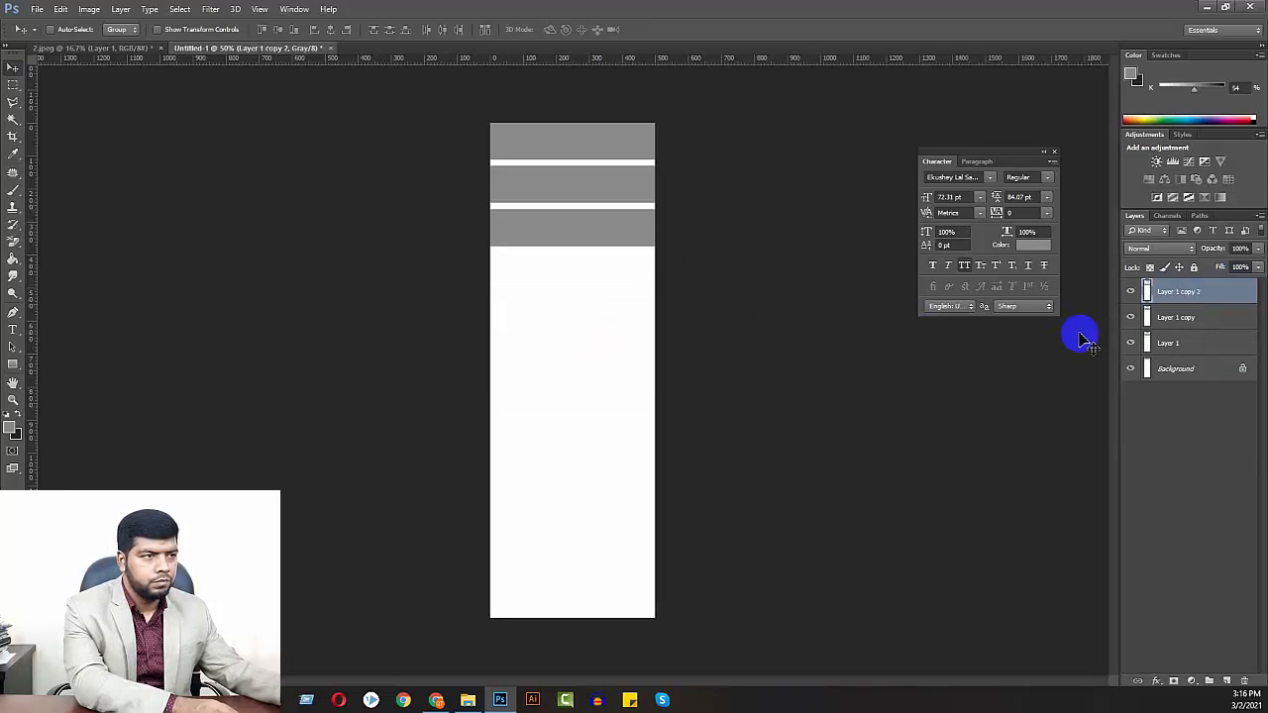
Merge Layer 1 copy down into Layer 1, toggling layer visibility to check which strips each layer holds
left_click(1131, 292)
left_click(1128, 290)
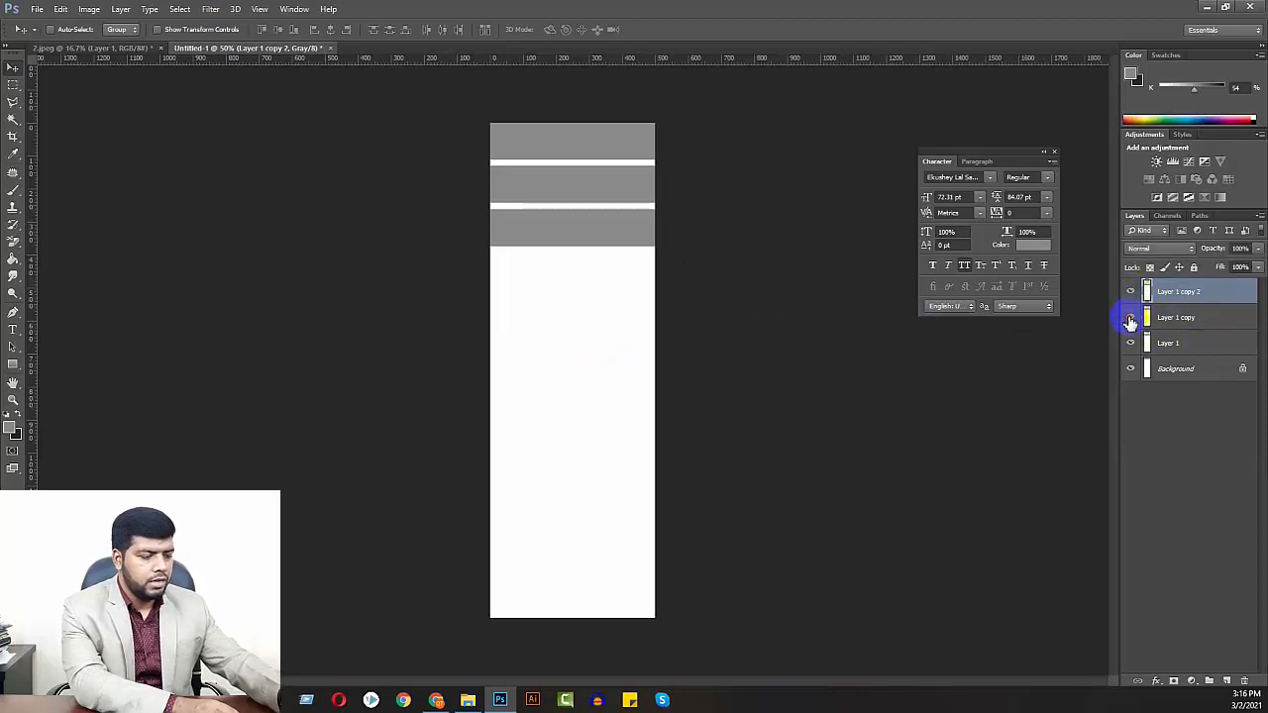
left_click(1172, 320)
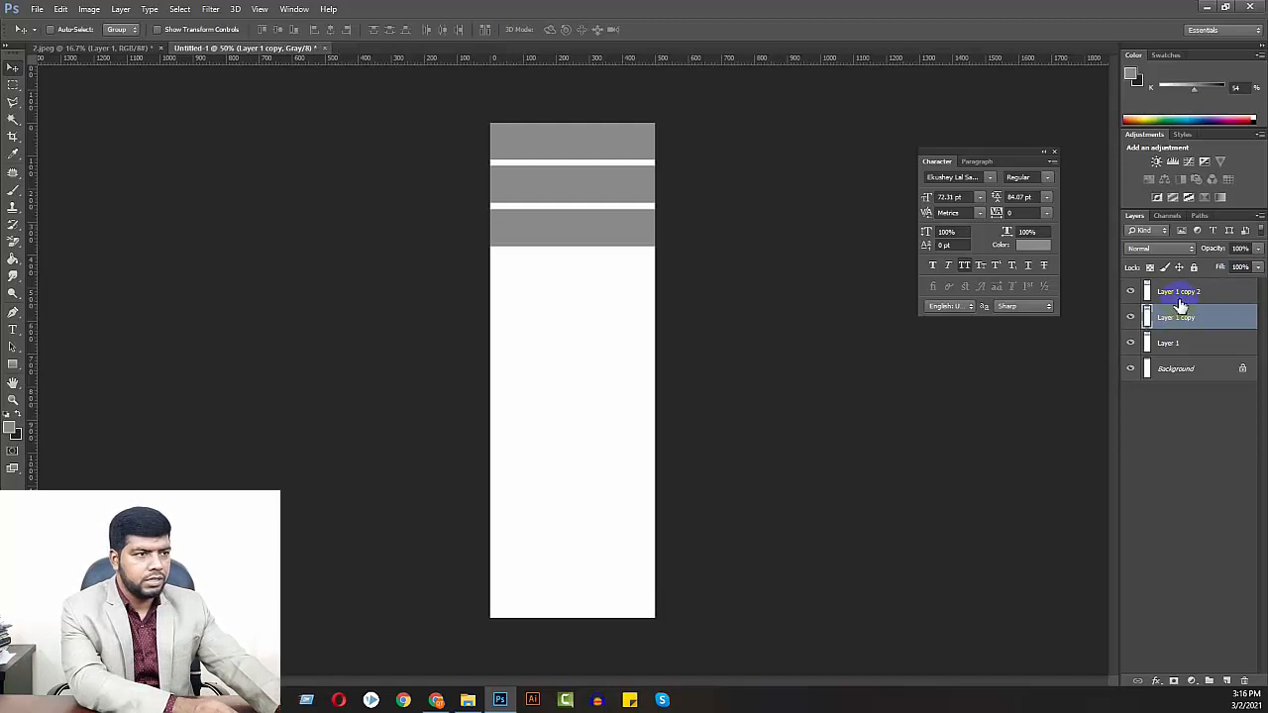
key("ctrl+e")
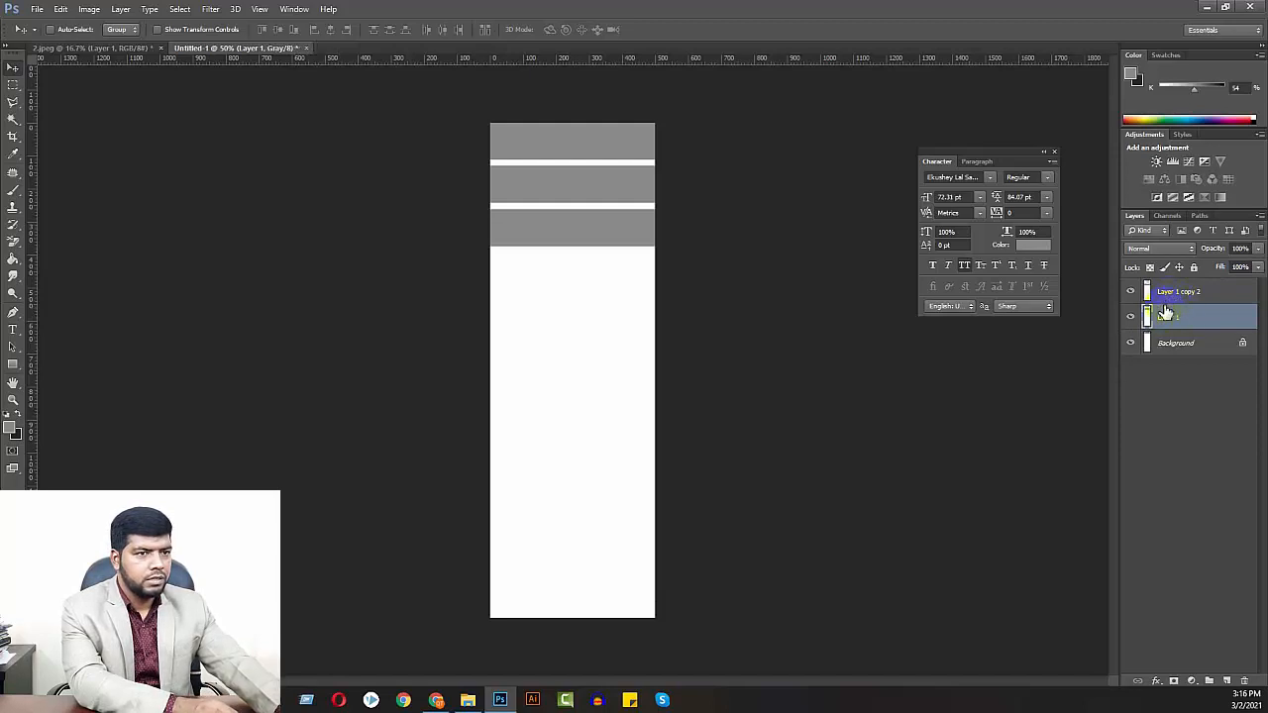
left_click(1131, 294)
left_click(1131, 295)
left_click(1130, 318)
left_click(1129, 318)
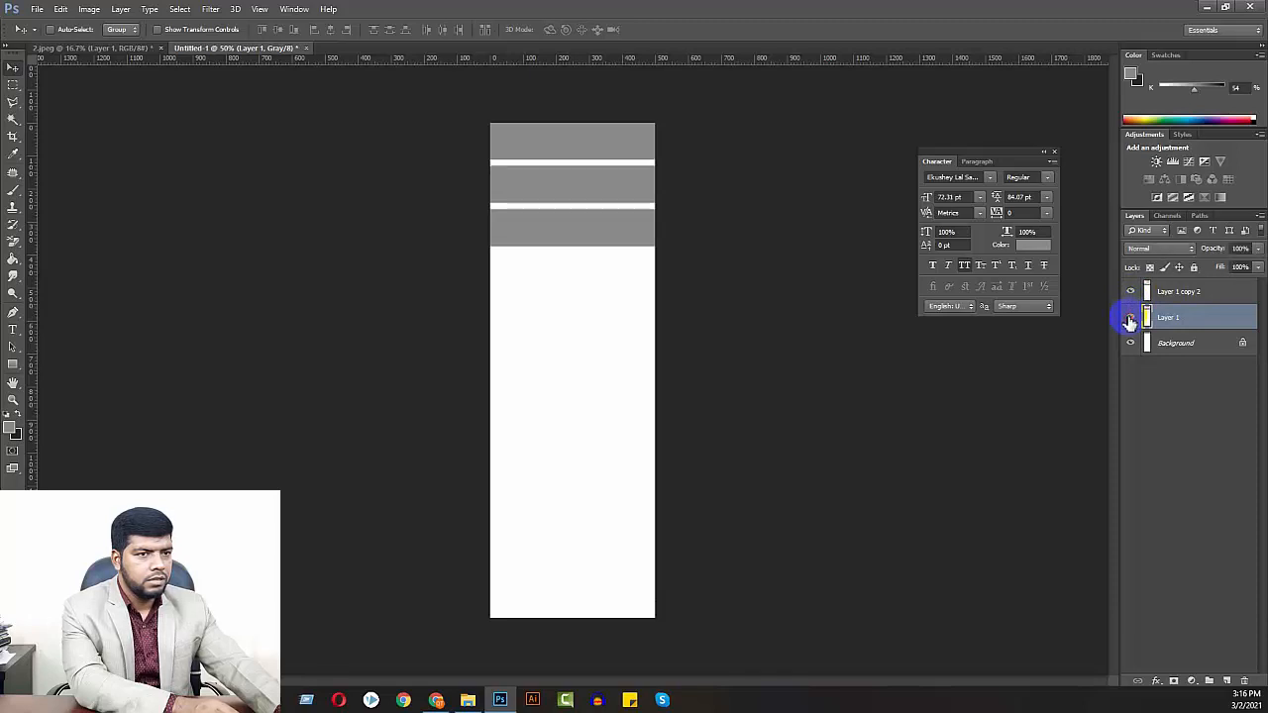
Undo the layer merge, the strip copies and the gray fill back to the empty strip selection
left_click(1165, 343)
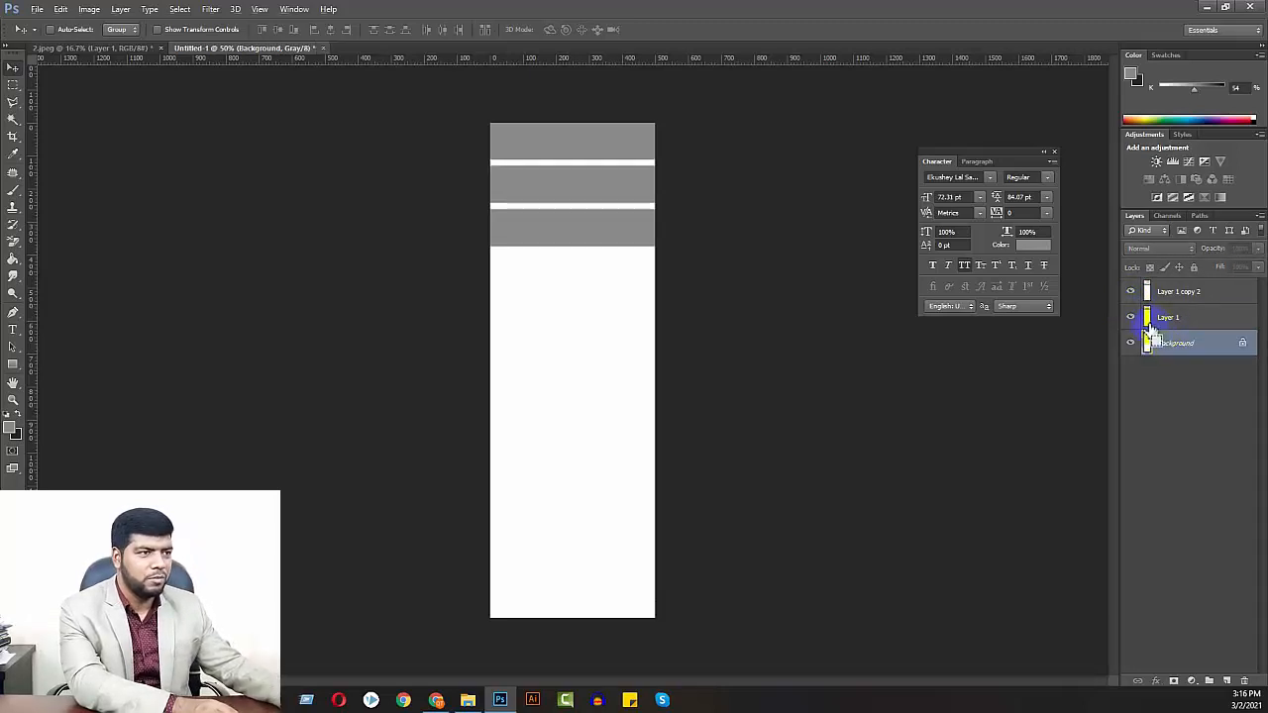
key("ctrl+alt+z")
key("ctrl+alt+z")
key("ctrl+alt+z")
key("ctrl+alt+z")
key("ctrl+alt+z")
key("ctrl+alt+z")
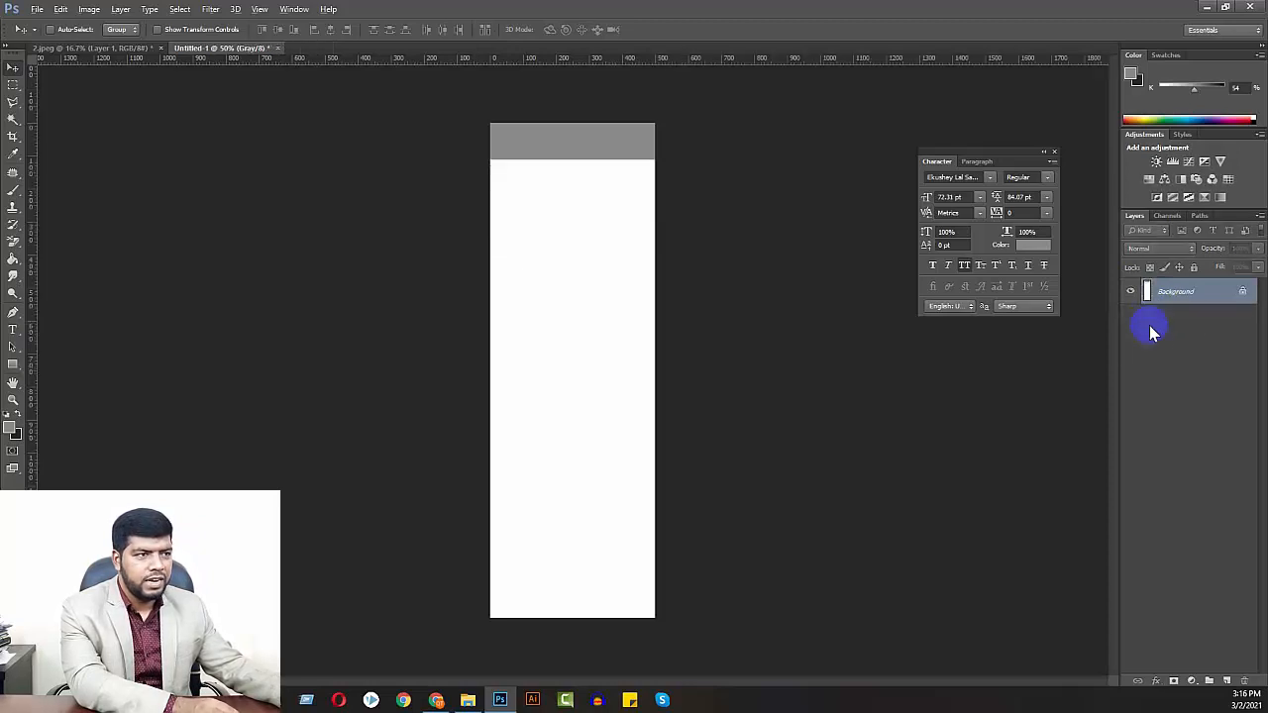
key("ctrl+alt+z")
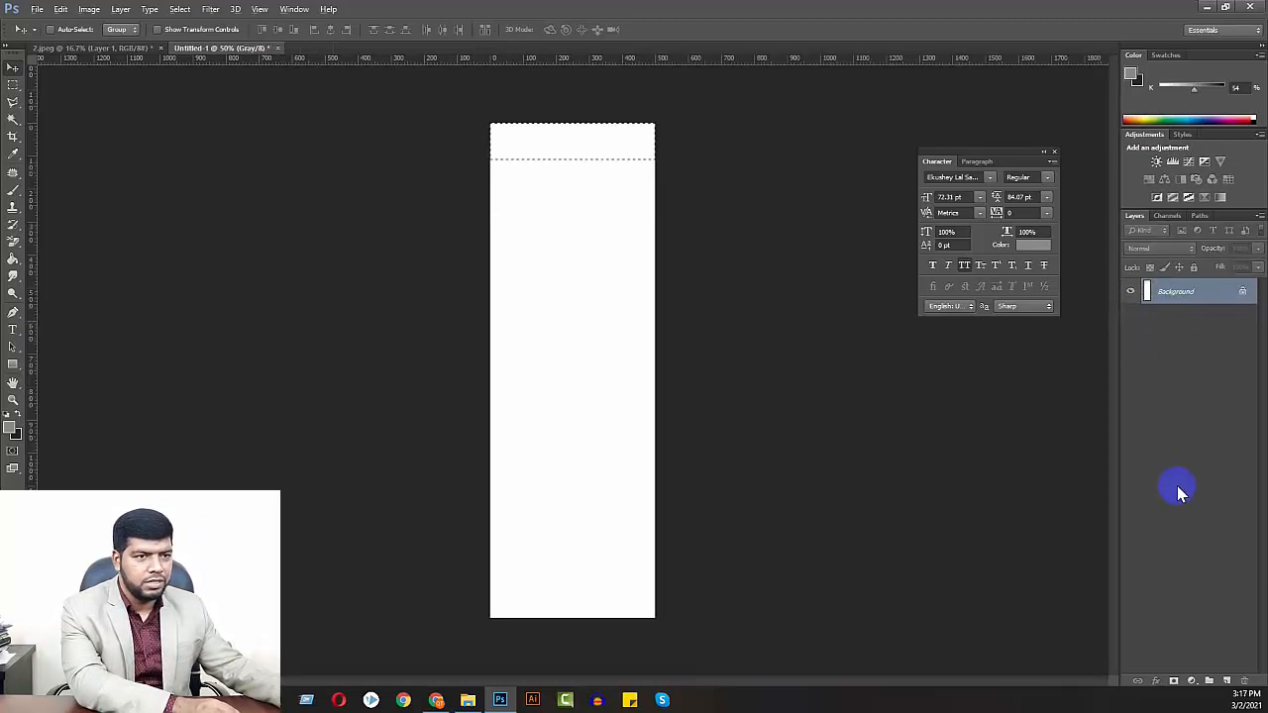
Add a new layer, fill the strip selection at the page's upper edge with the gray foreground color, and deselect
left_click(1226, 682)
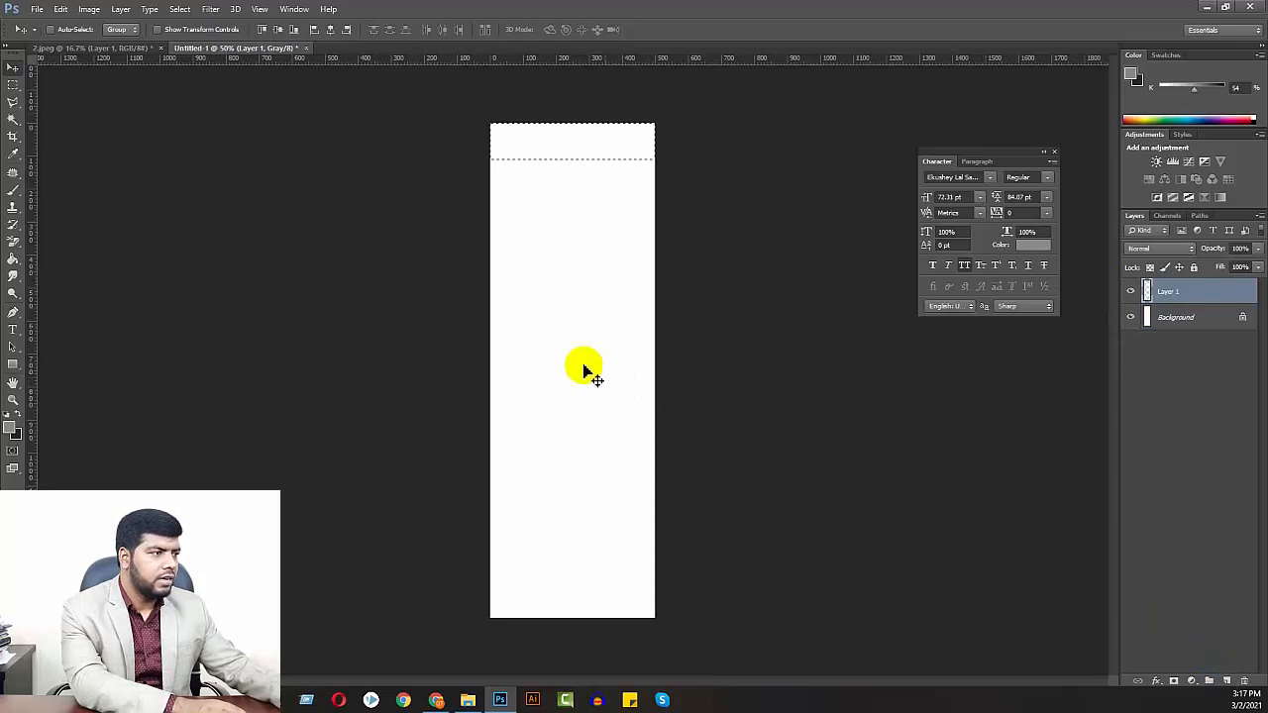
key("g")
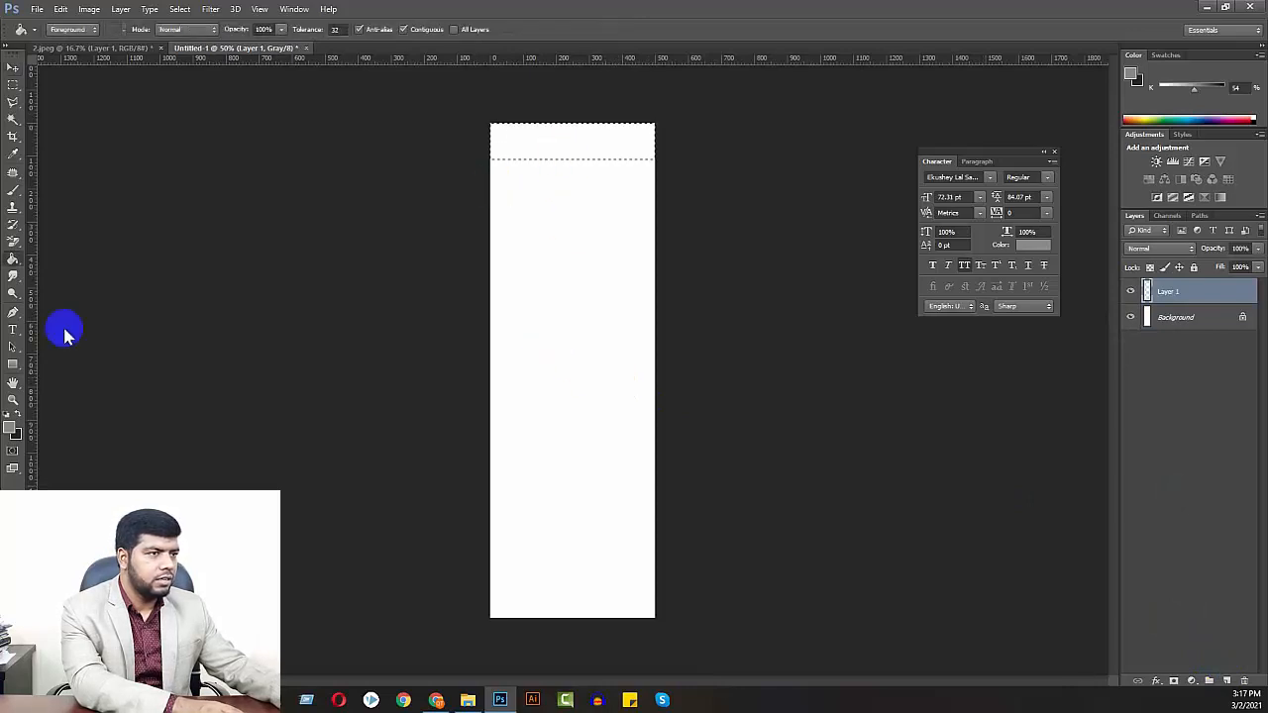
left_click(611, 132)
key("ctrl+d")
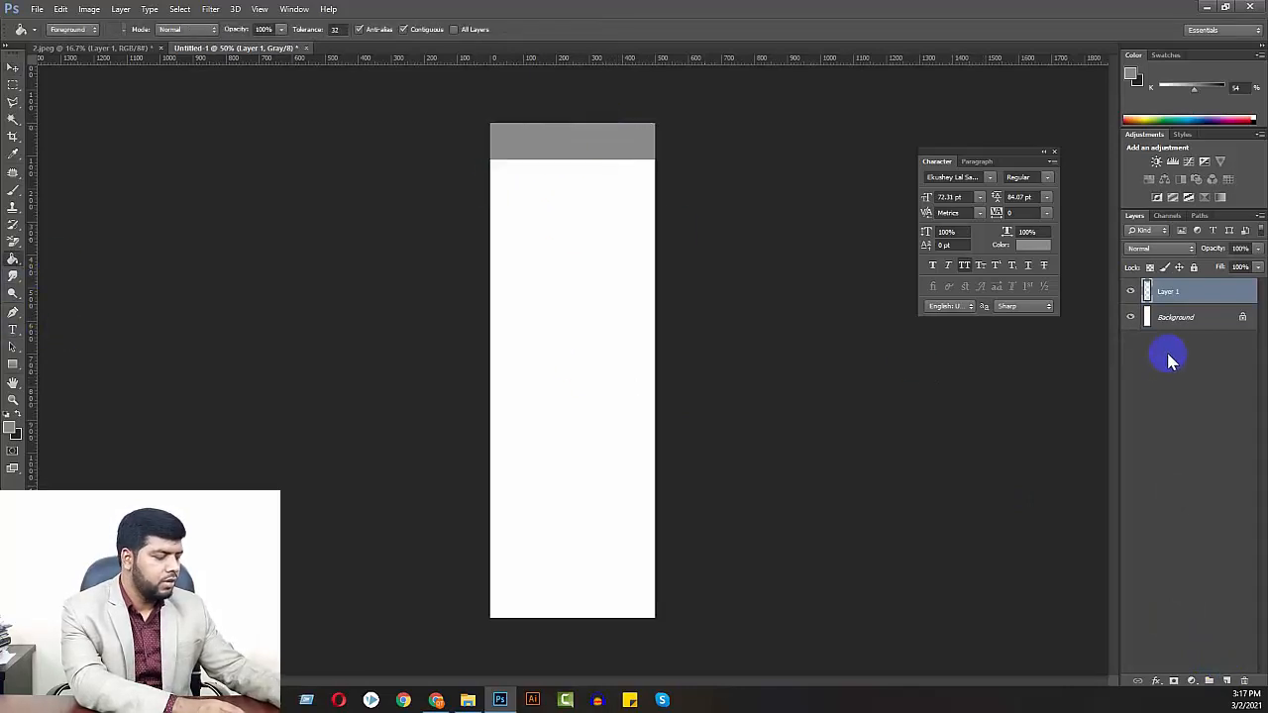
Duplicate the gray strip onto two separate layers and place the copies below it with narrow, even white gaps
key("ctrl+j")
key("v")
left_click_drag(564, 144, 583, 237)
key("ctrl+j")
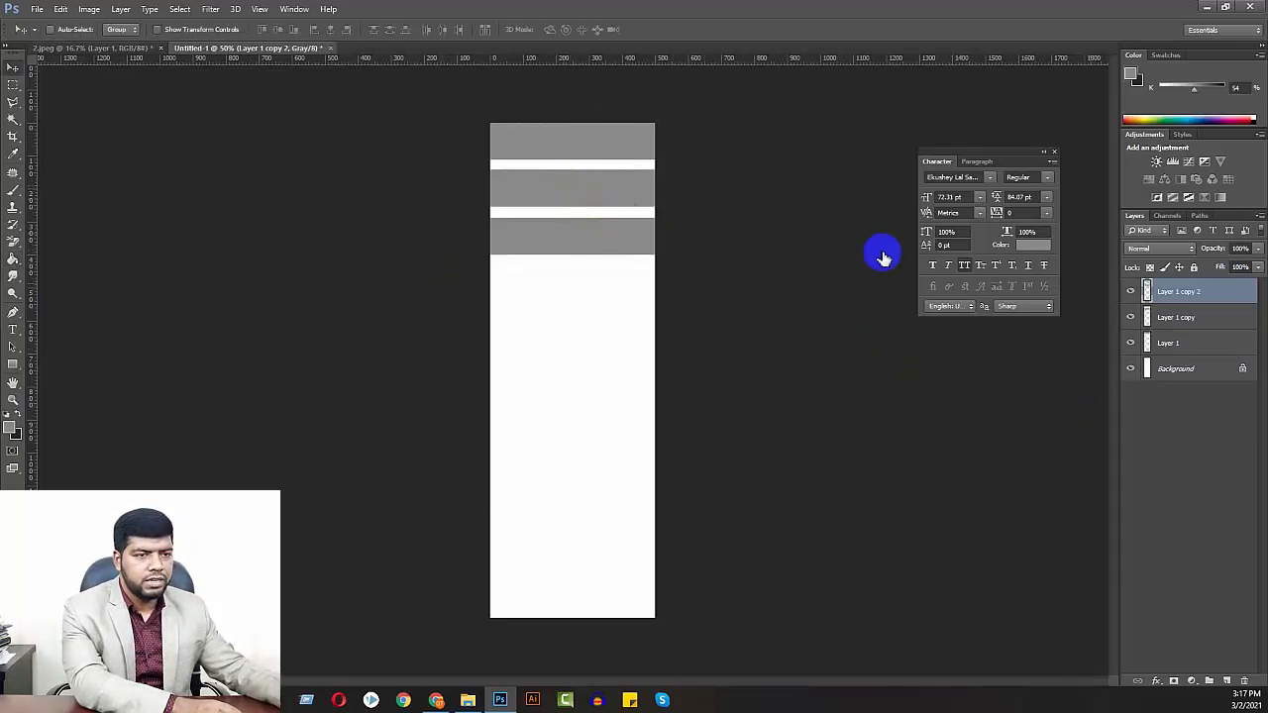
Duplicate the three strip layers together and place the copies directly below the originals with a matching white gap
left_click(1177, 342, "shift")
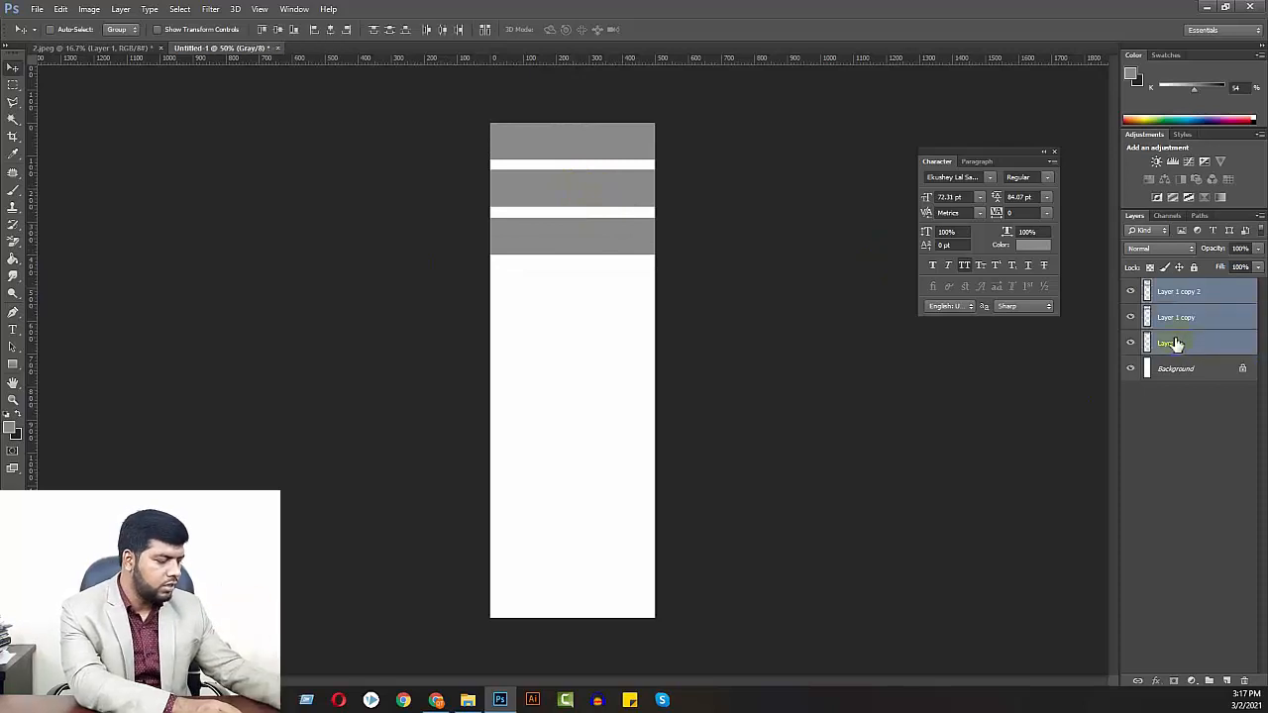
key("ctrl+j")
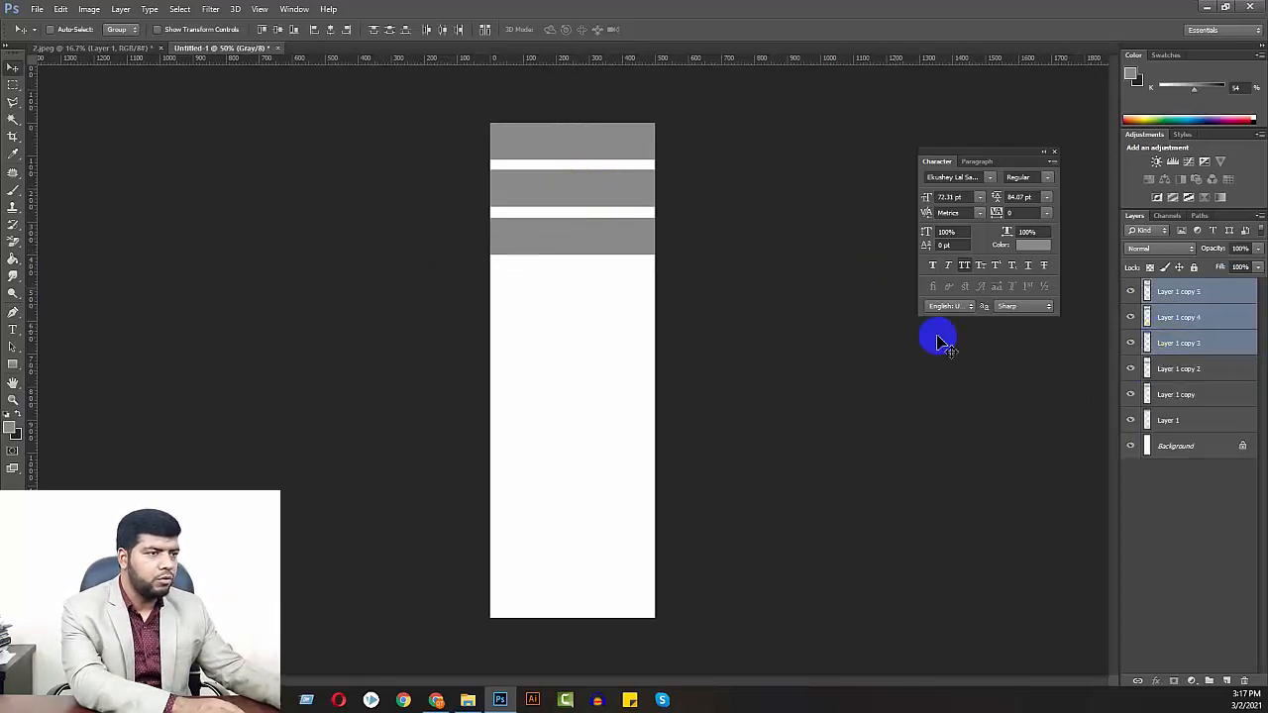
left_click_drag(611, 228, 611, 380)
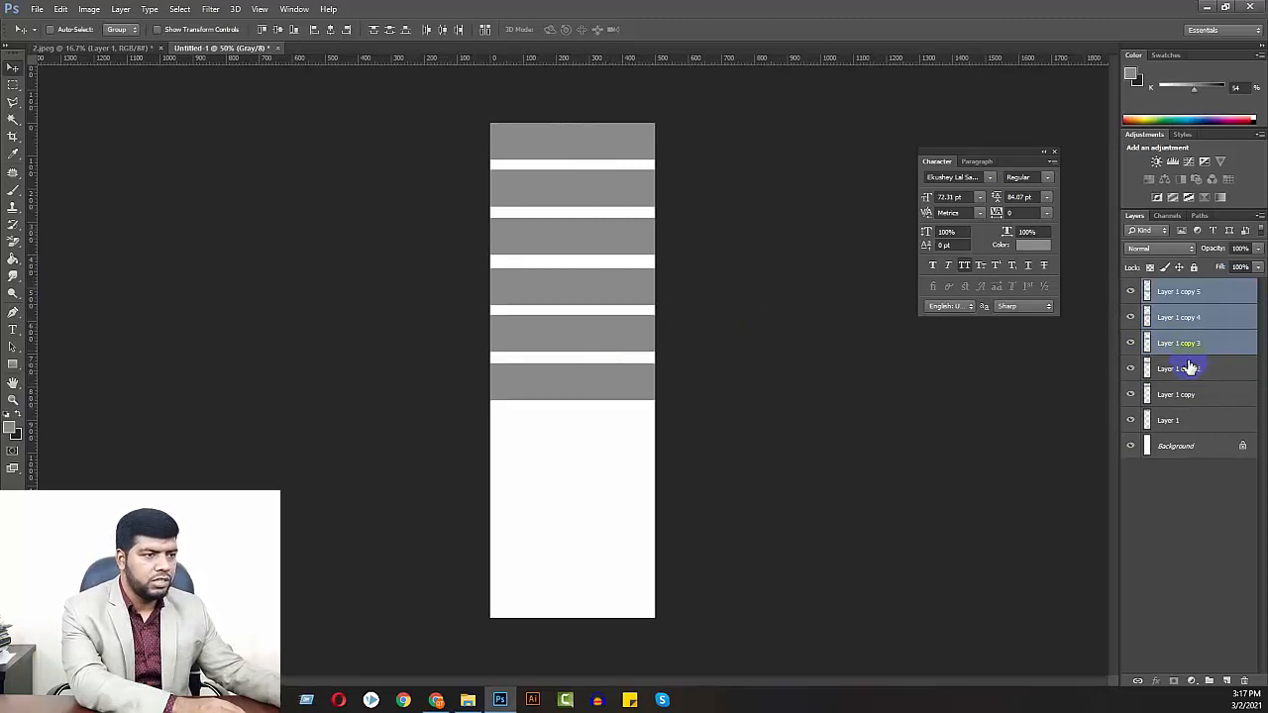
Add further strip copies down the page until ten evenly spaced gray strips fill it, each on its own layer
key("ctrl+j")
left_click_drag(608, 430, 601, 583)
left_click(1165, 293)
key("ctrl+z")
key("ctrl+j")
Distribute all ten strip layers evenly by their vertical centers and group them
left_click(1175, 525, "shift")
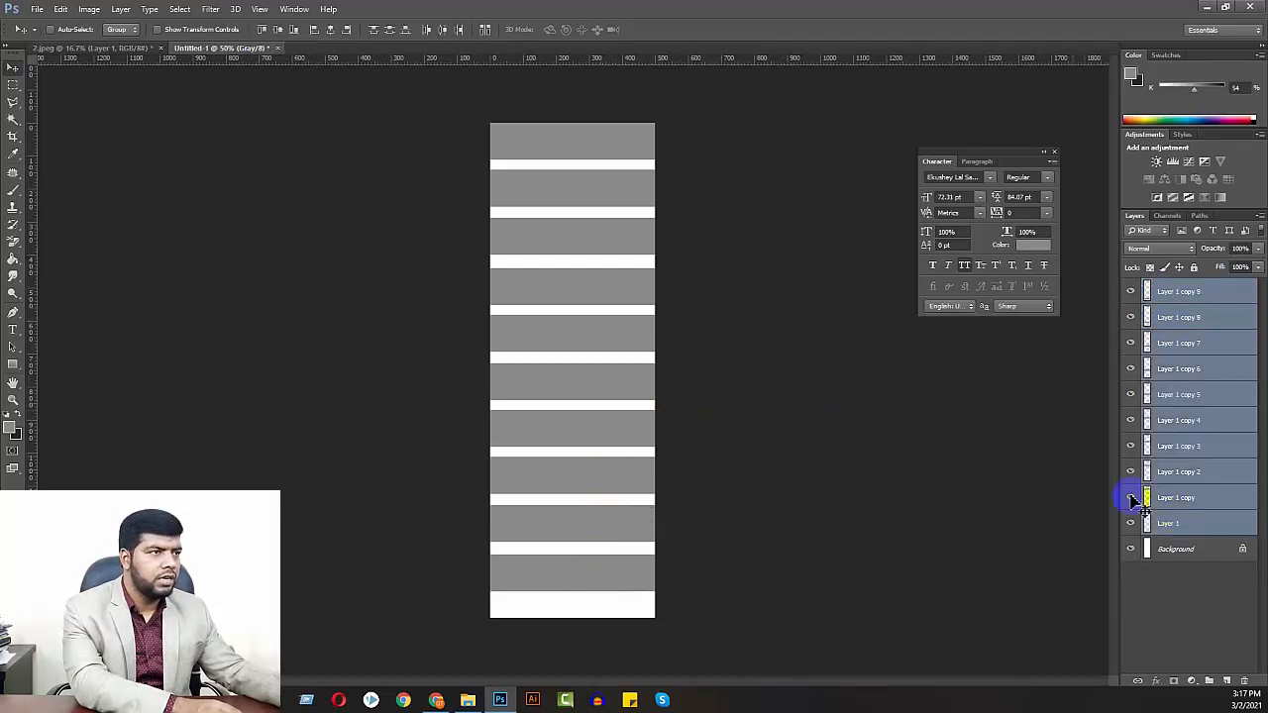
left_click(390, 30)
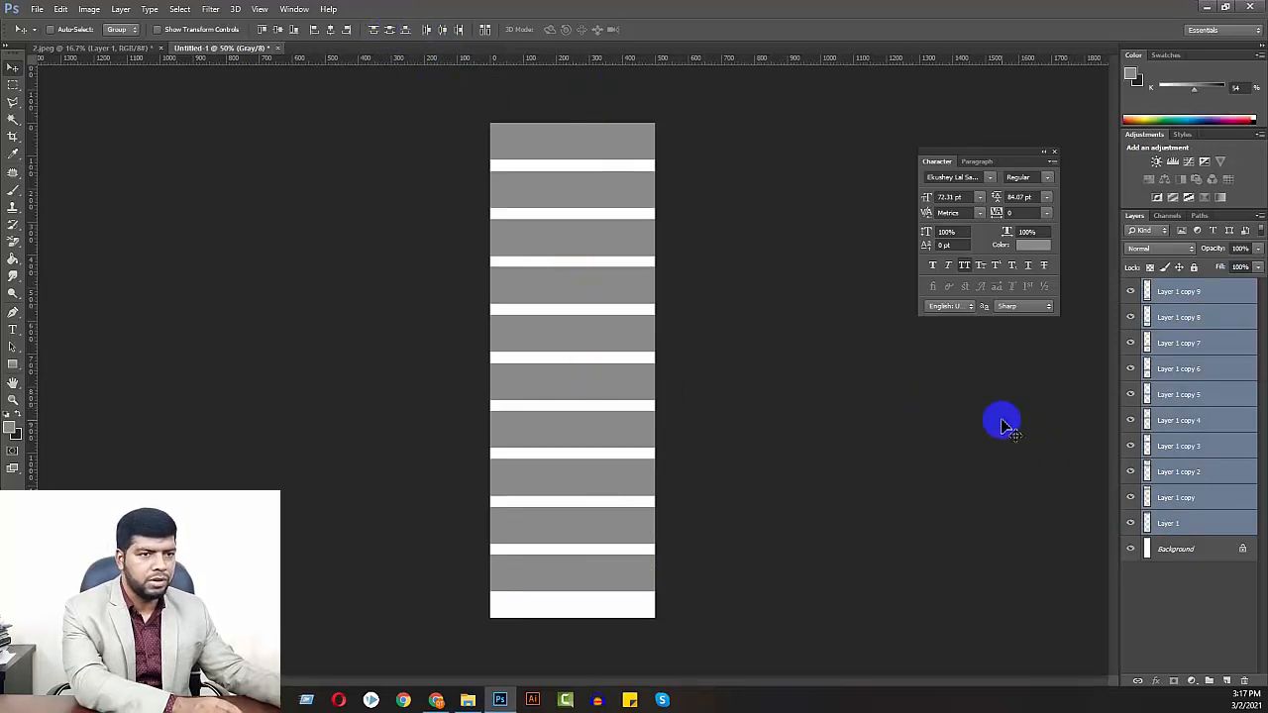
key("ctrl+g")
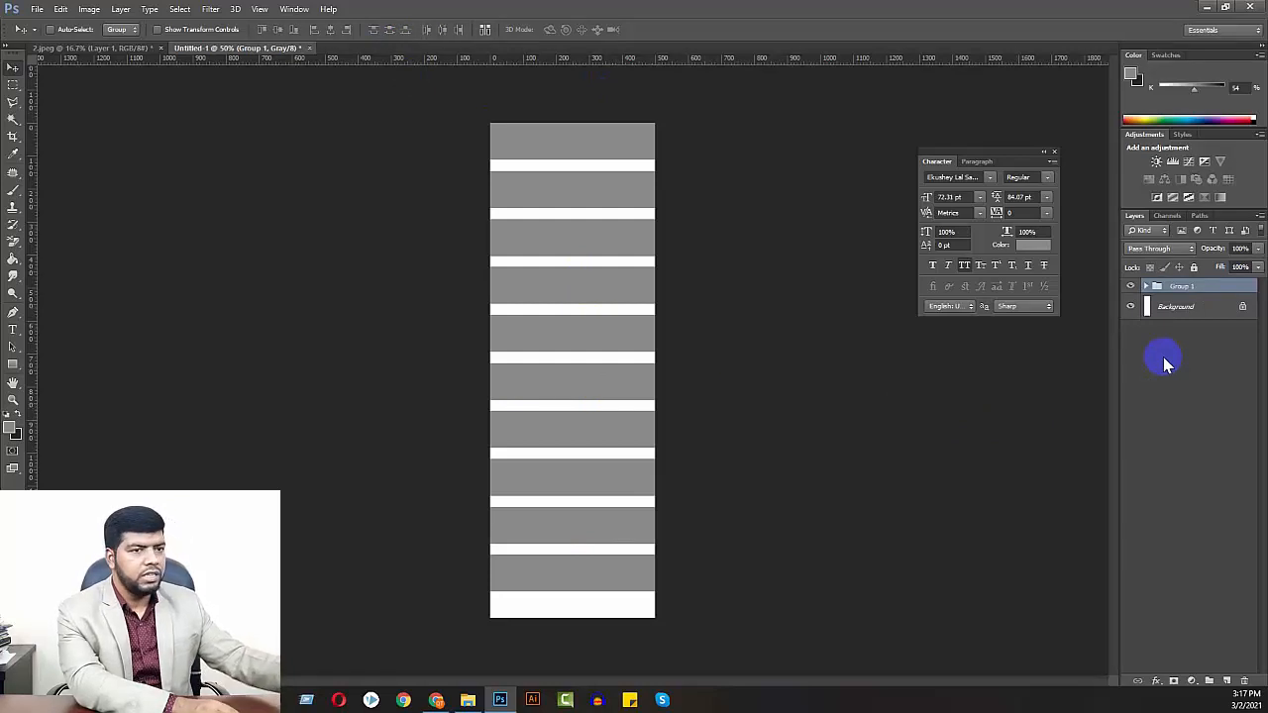
Stamp all visible content onto a new layer above Group 1 and align that layer to the canvas's vertical center
key("ctrl+shift+alt+n")
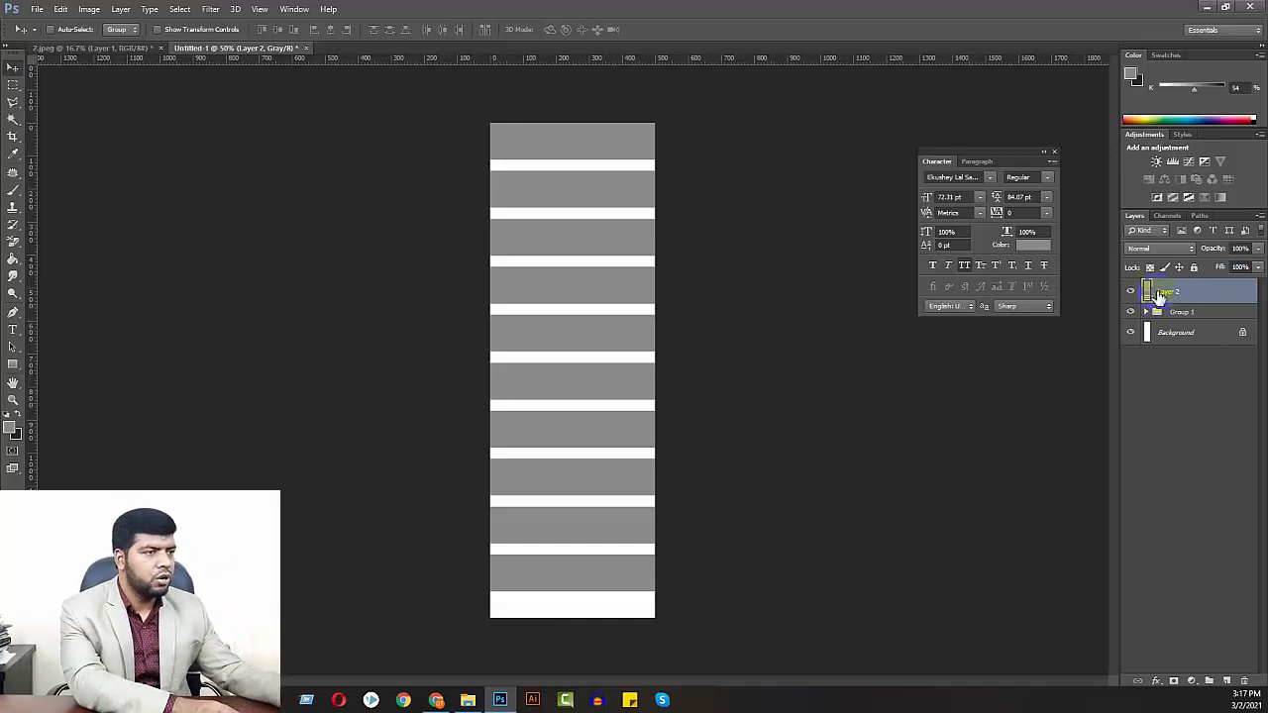
key("ctrl+a")
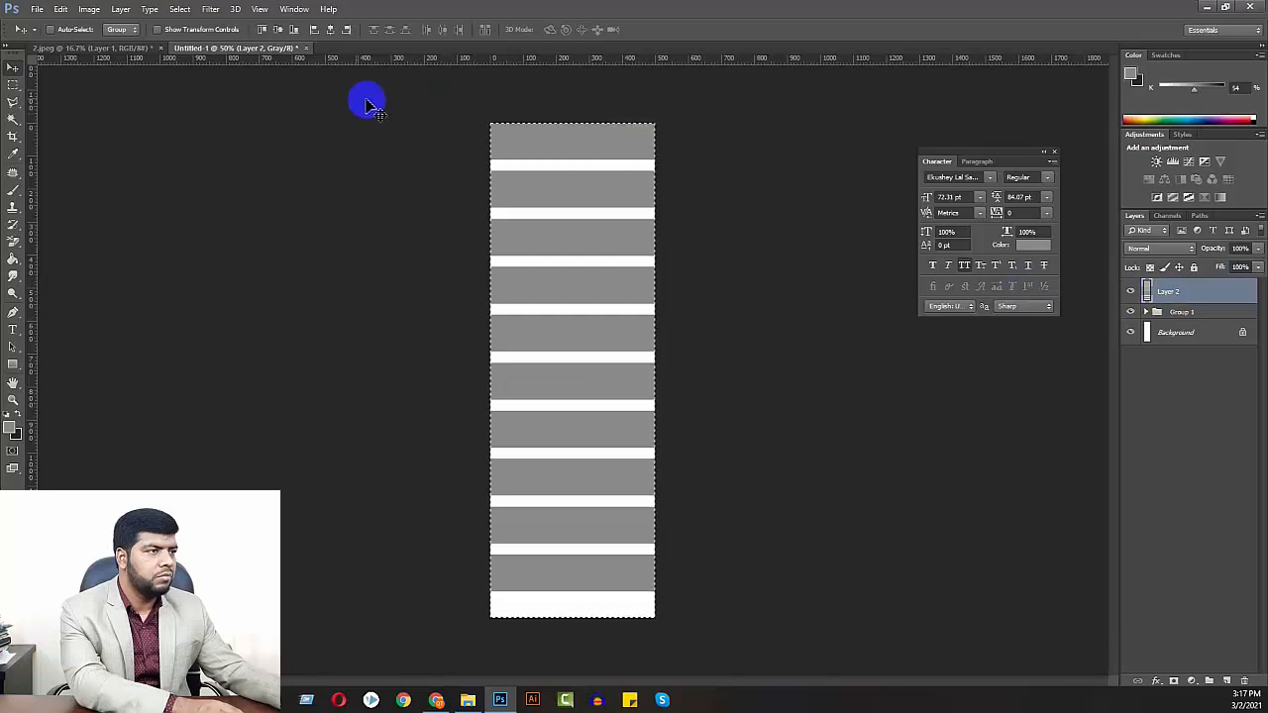
left_click(278, 31)
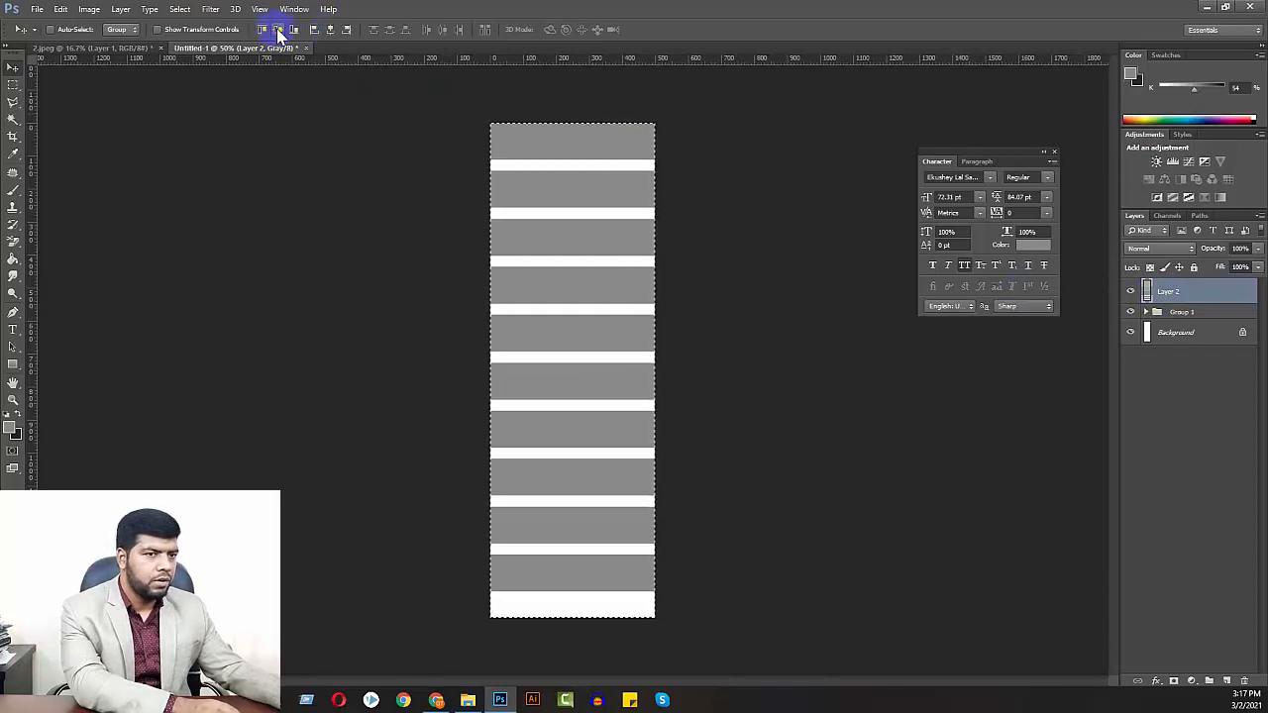
left_click(1170, 334)
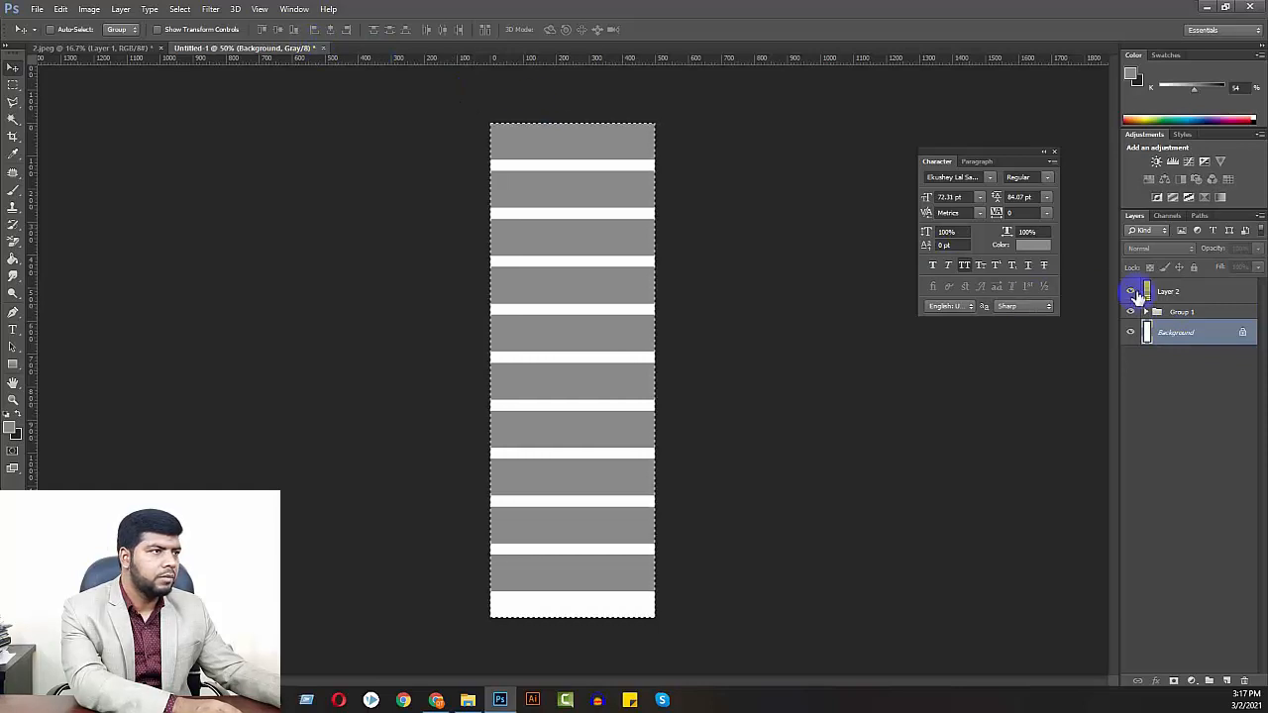
left_click(1155, 293)
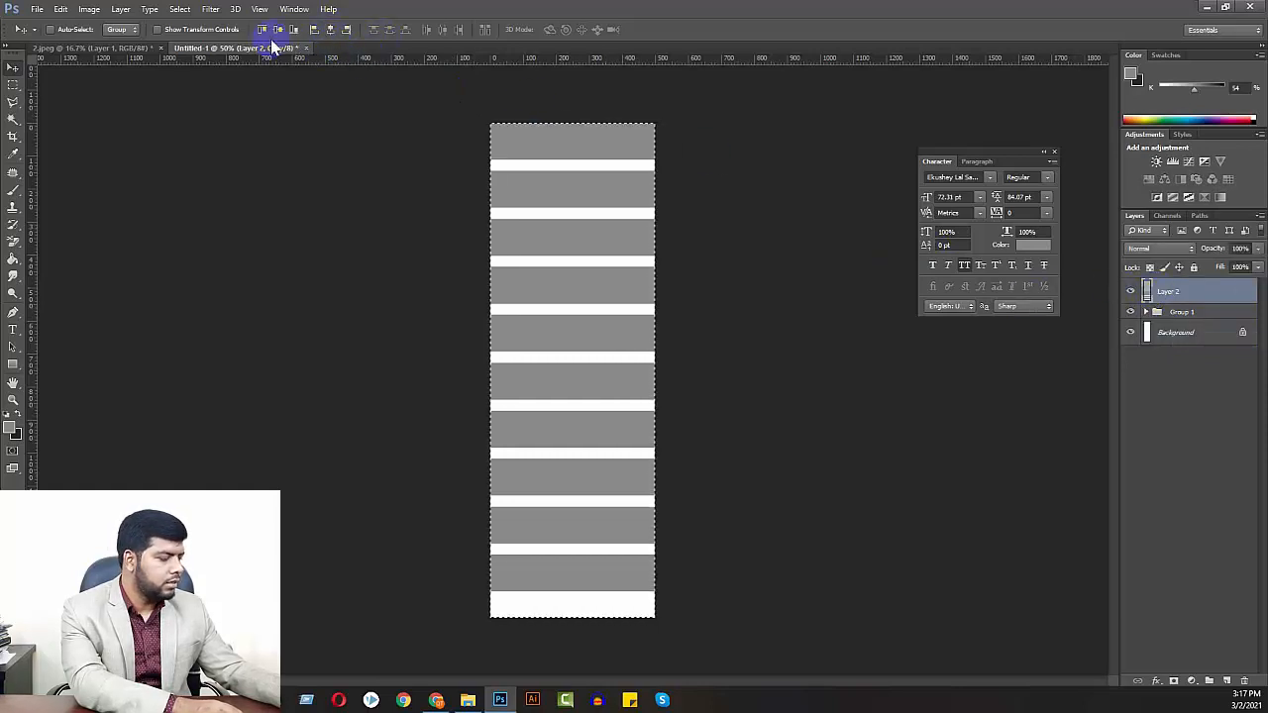
key("ctrl+d")
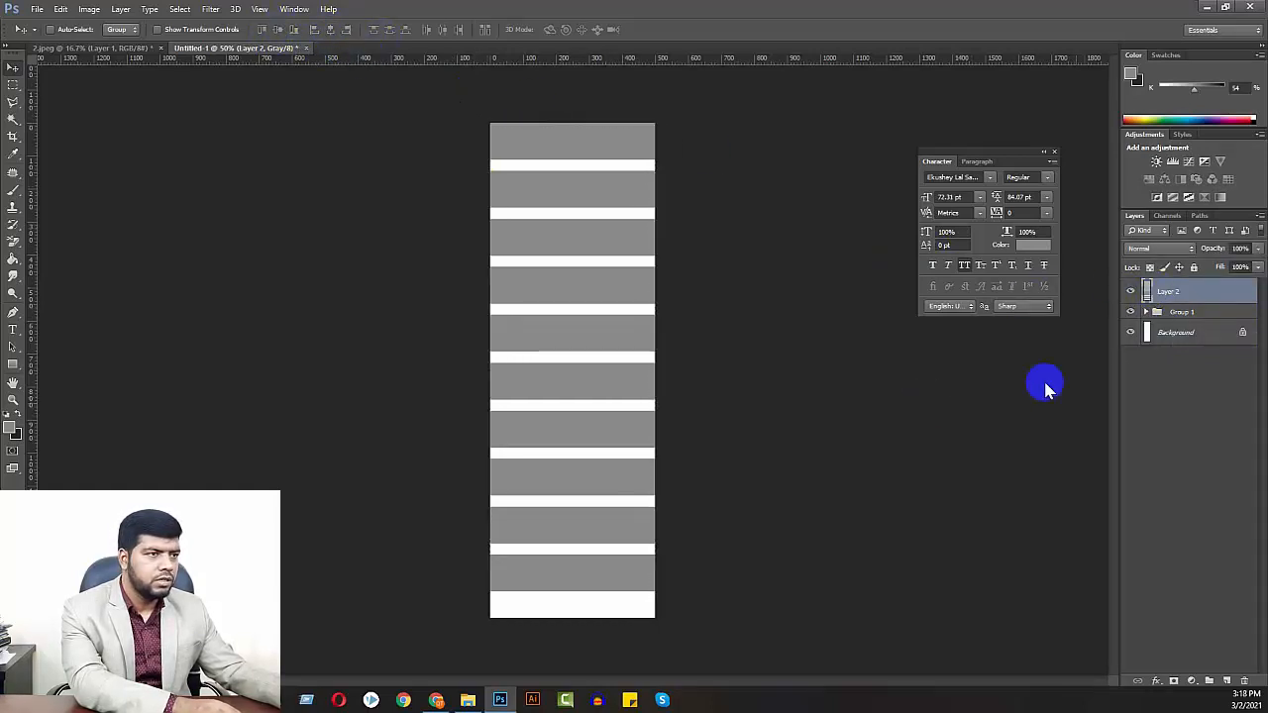
Move Layer 2 slightly down, check its bounds with Free Transform, and hide Group 1
left_click_drag(619, 296, 620, 312)
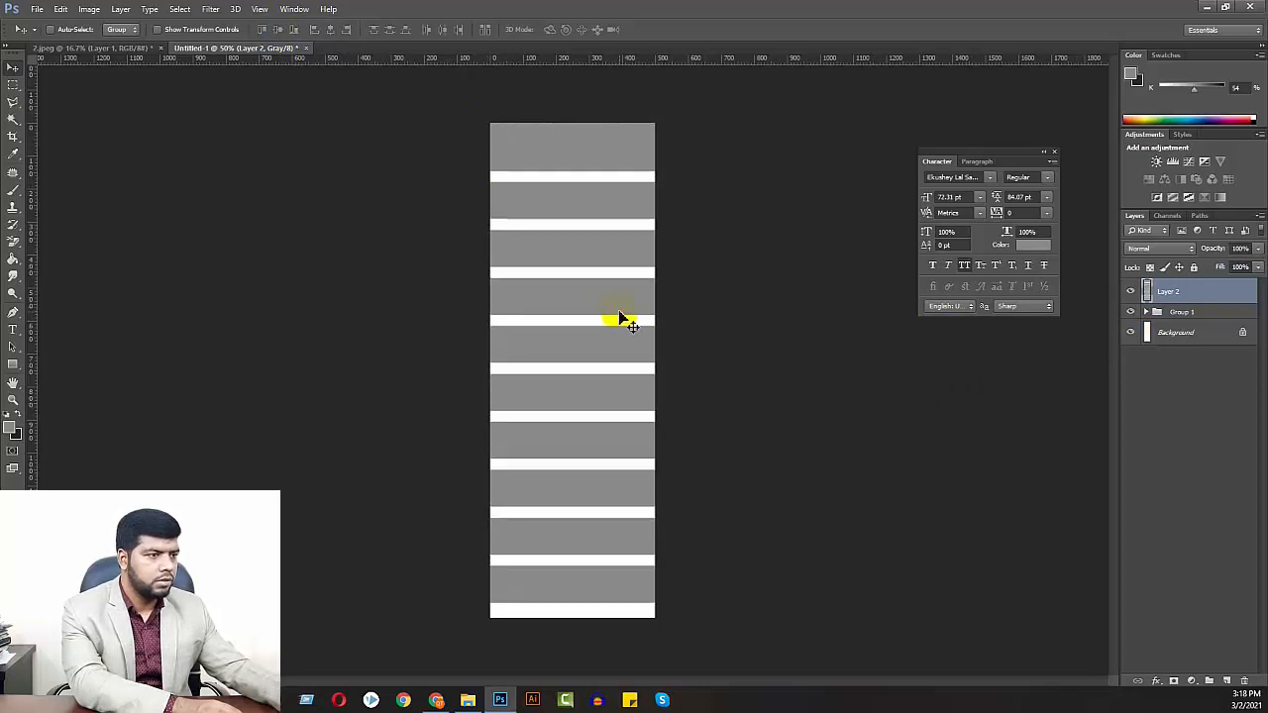
key("ctrl+t")
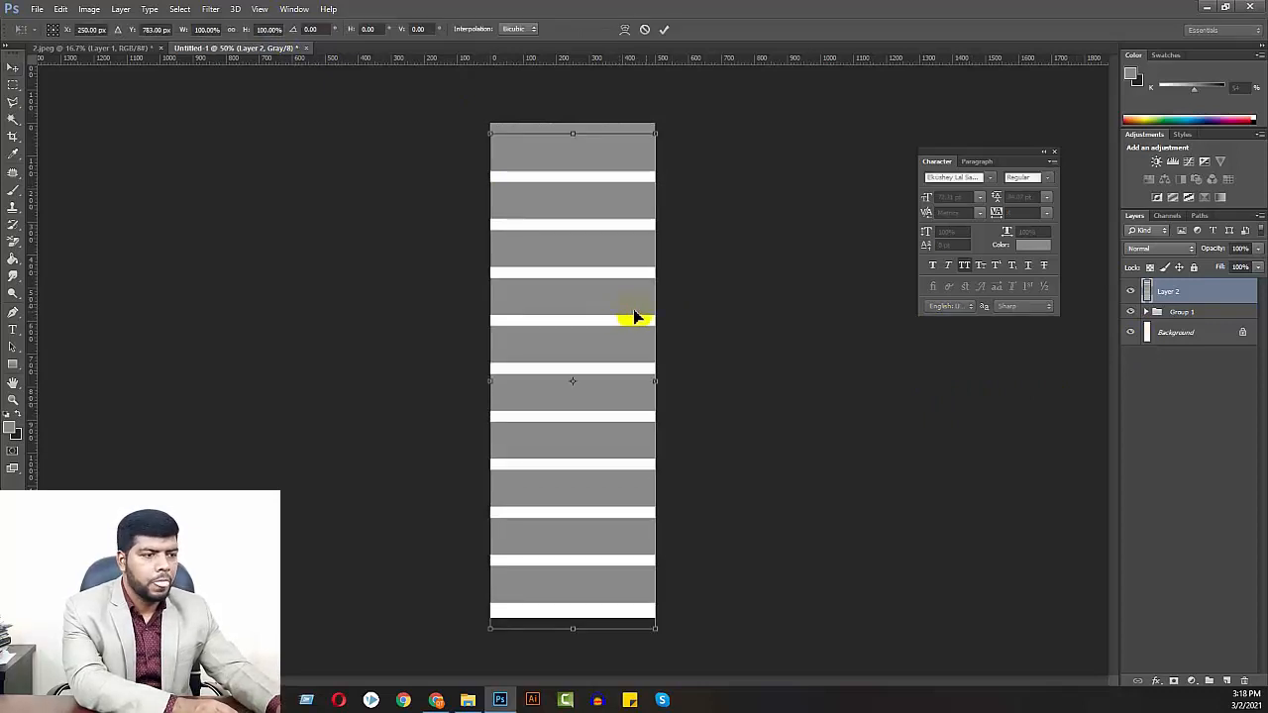
key("Return")
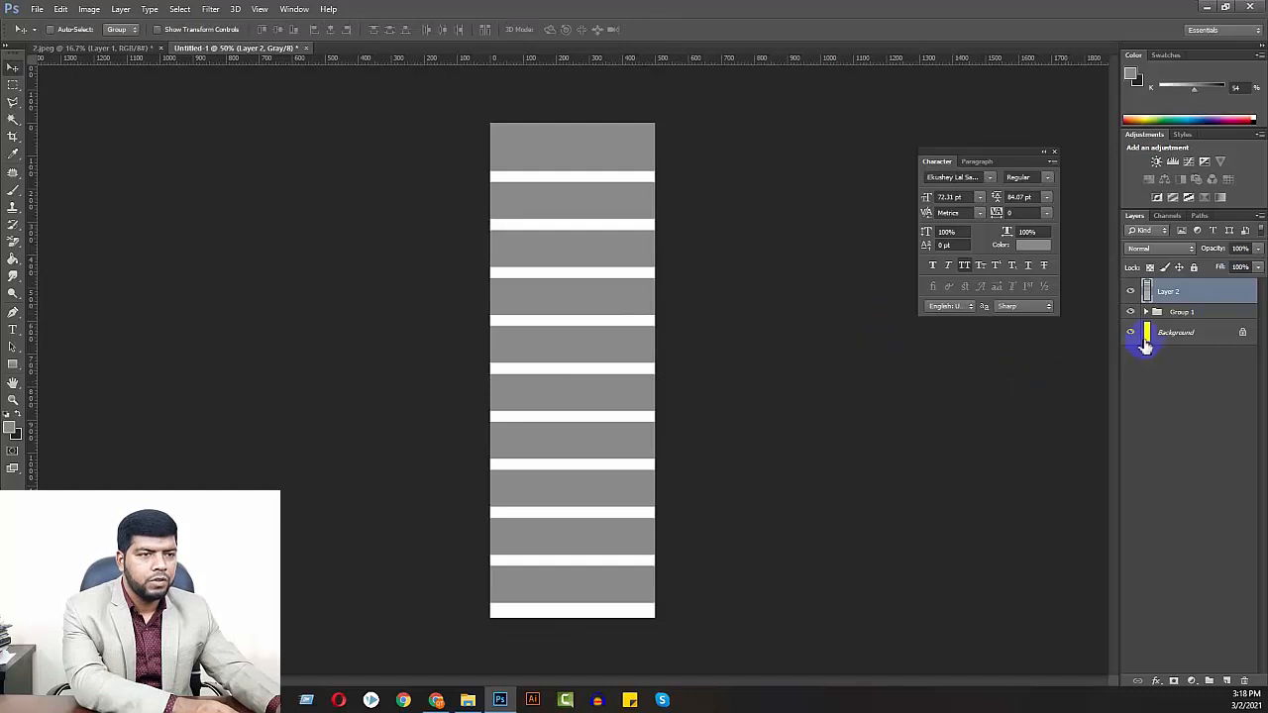
left_click(1129, 313)
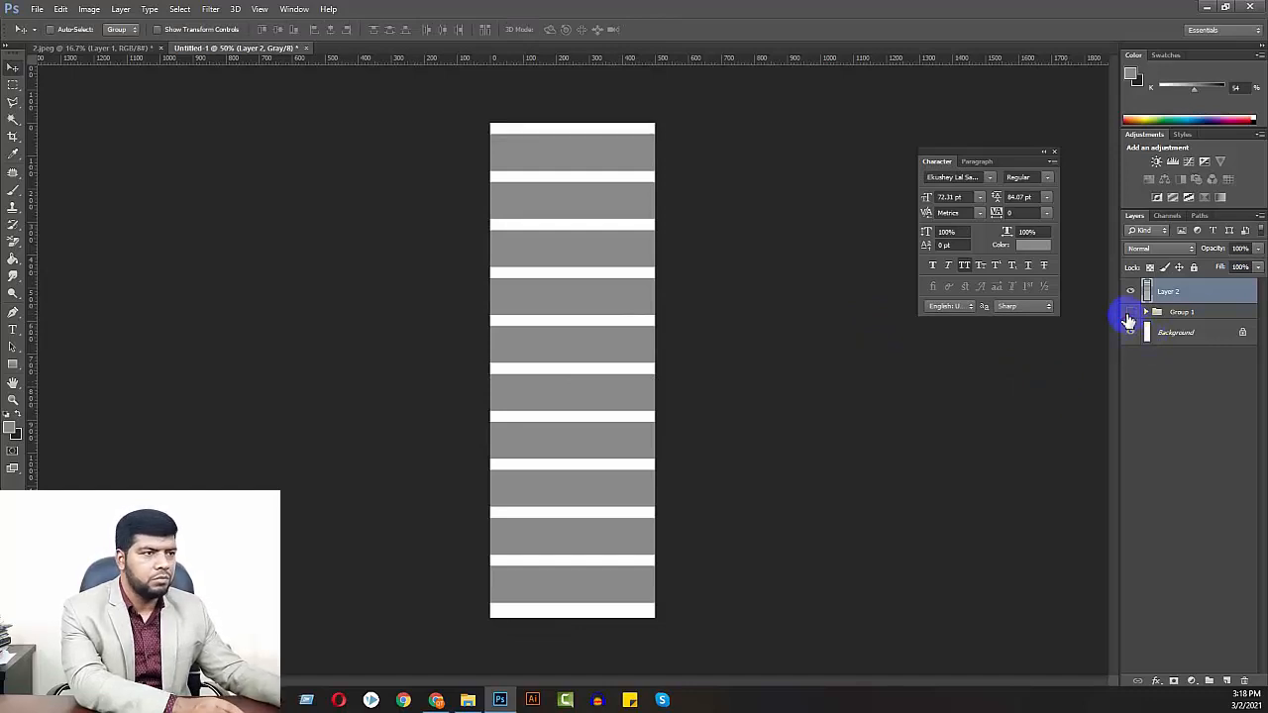
Align Layer 2 to the canvas's vertical center again, deselect, and shift it slightly down
key("ctrl+a")
left_click(278, 32)
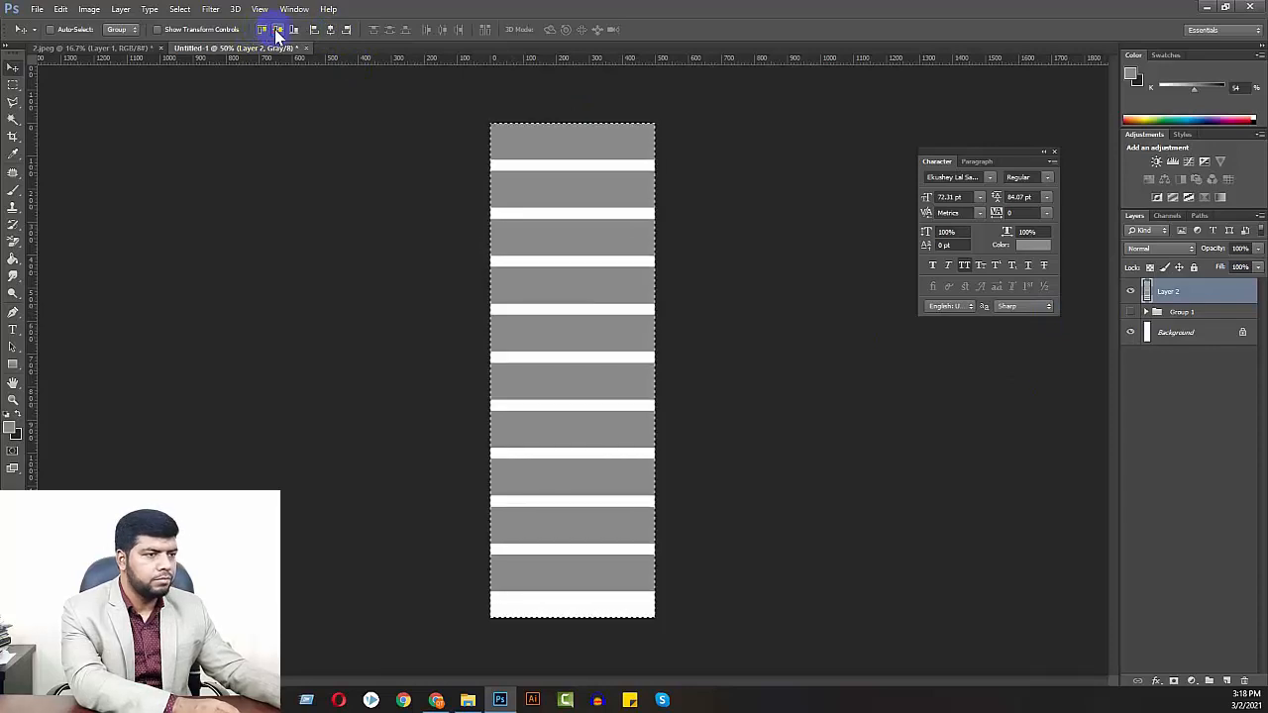
key("ctrl+d")
left_click_drag(631, 304, 632, 316)
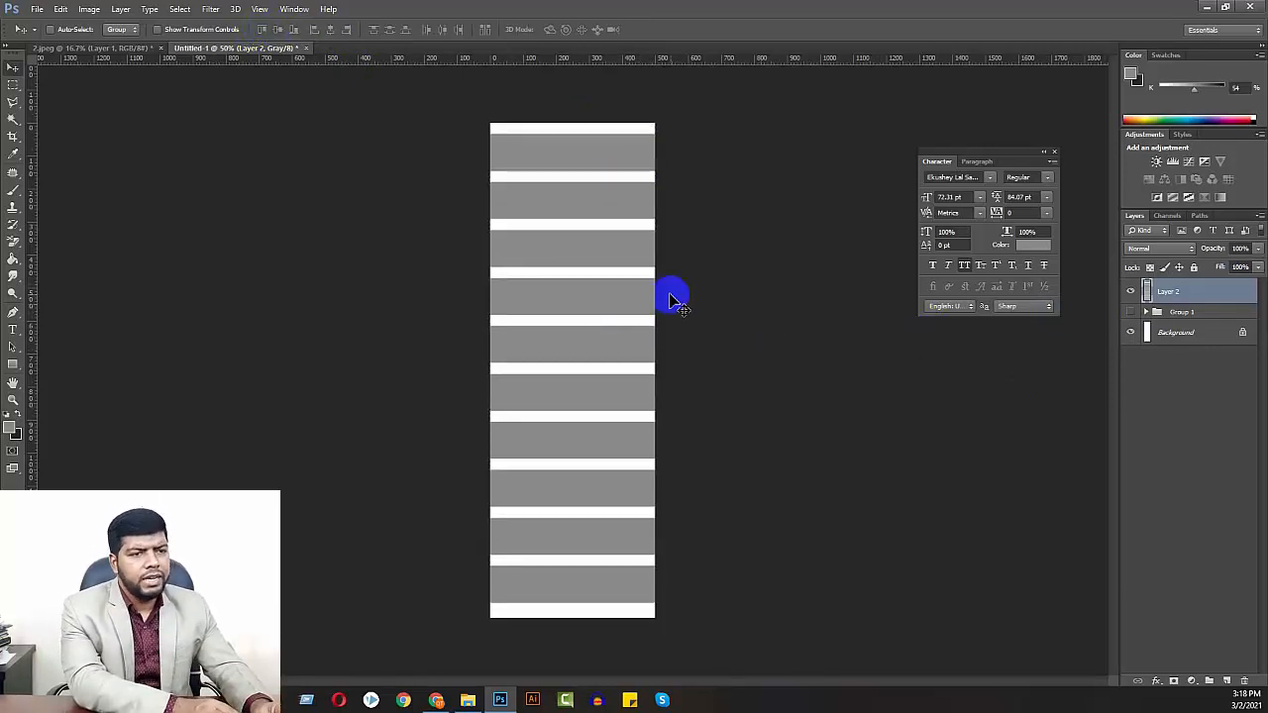
Set Layer 2's opacity to 99% and deselect all layers
left_click(1258, 248)
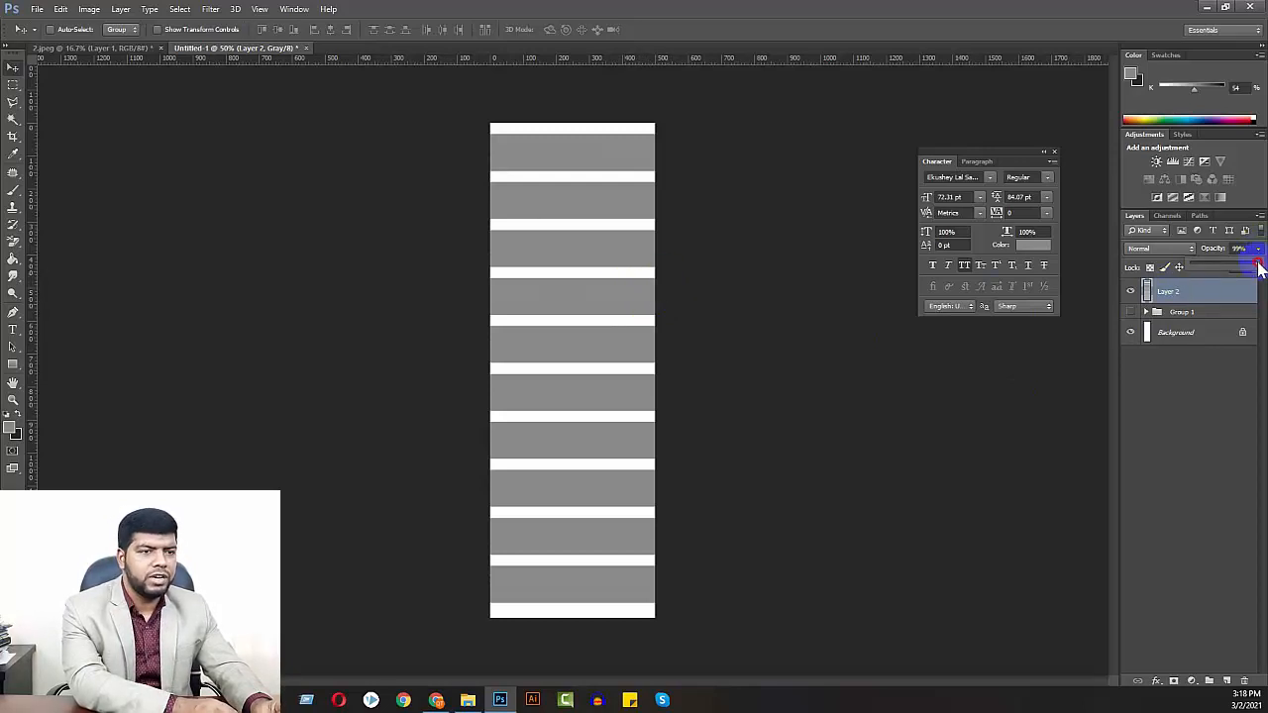
left_click(1182, 394)
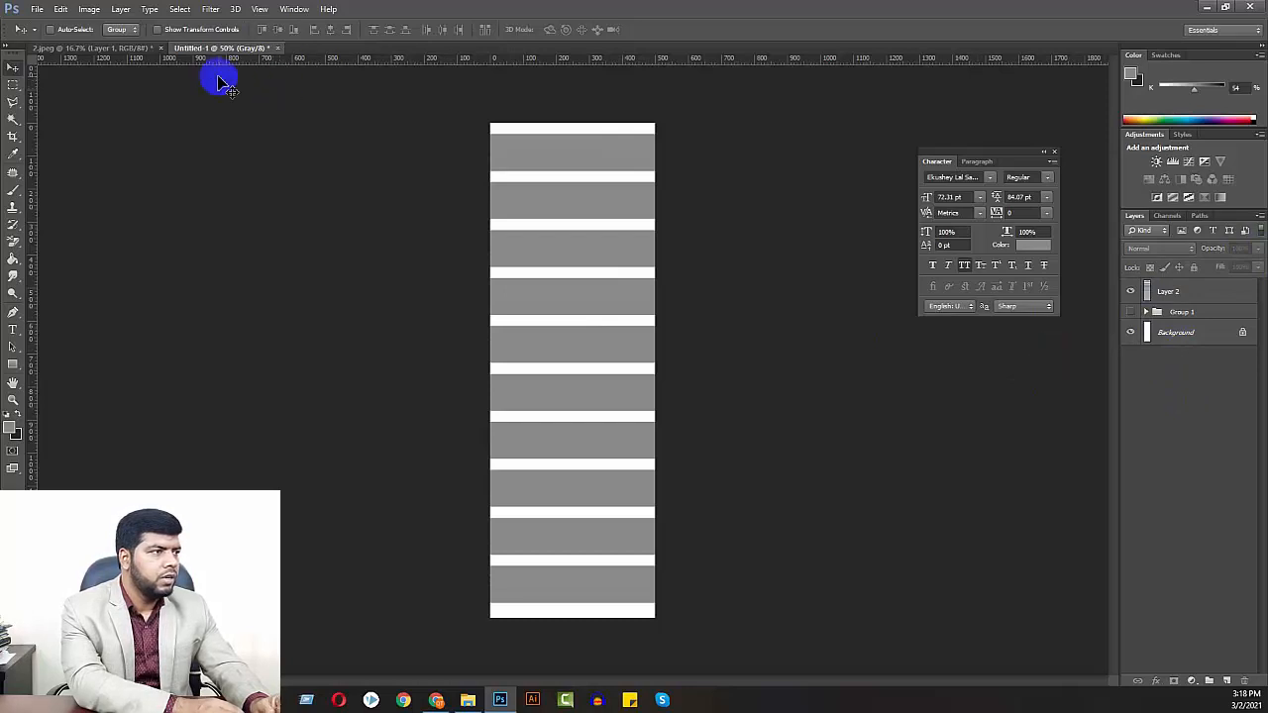
Copy the white Background layer of Untitled-1 into 2.jpeg, placing it over the glass door beside the blue column
left_click(87, 50)
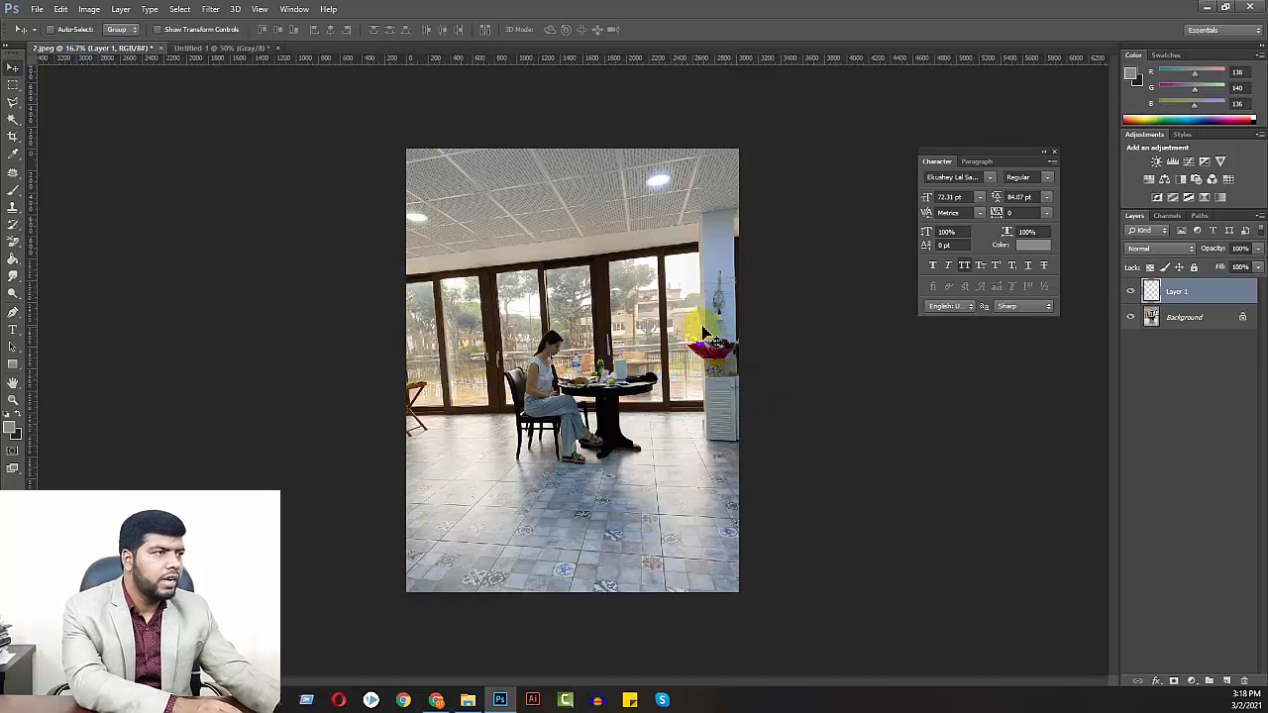
left_click(207, 49)
left_click(1159, 334)
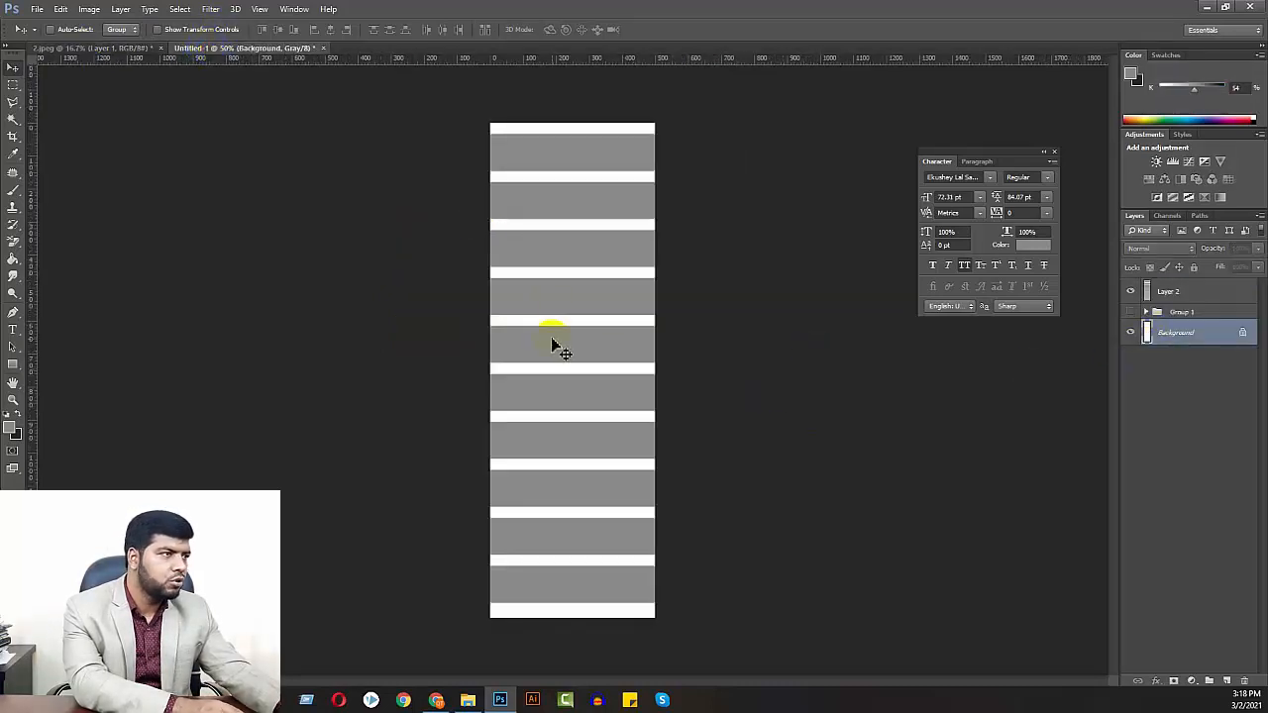
left_click(127, 50)
left_click_drag(137, 65, 660, 338)
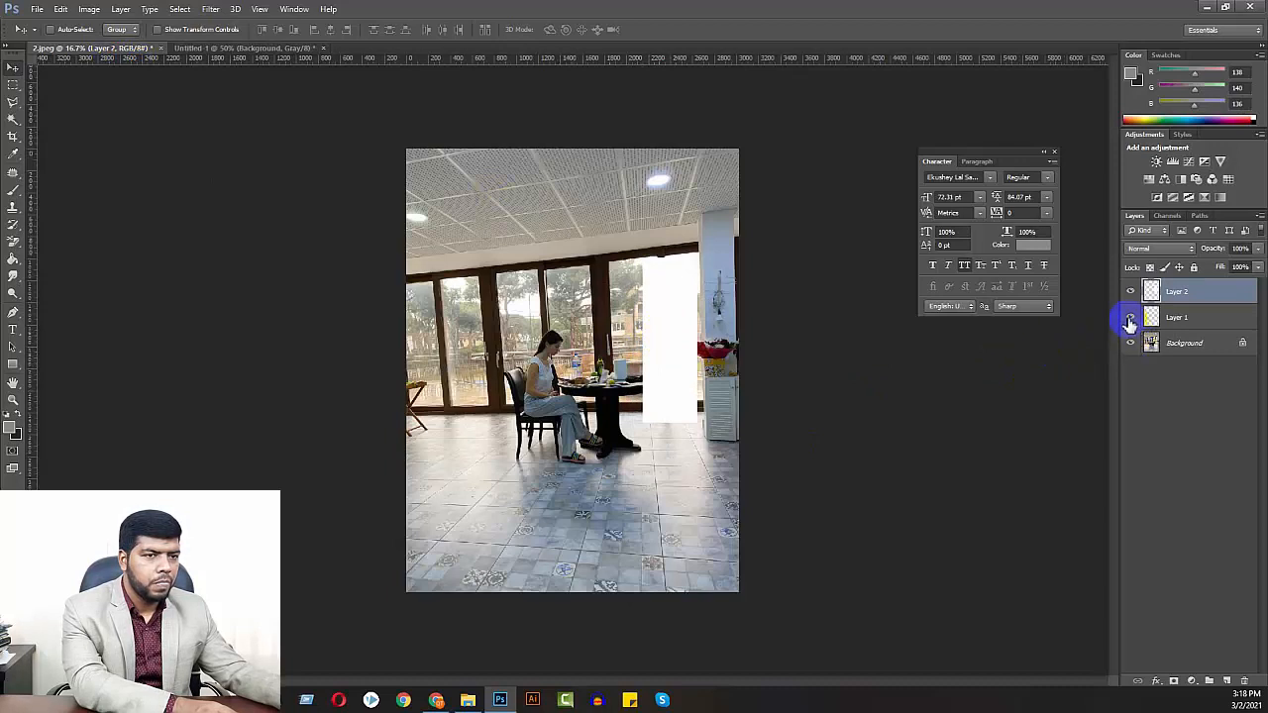
Delete the empty Layer 1 from 2.jpeg and toggle Layer 2's visibility off and on
left_click(1159, 318)
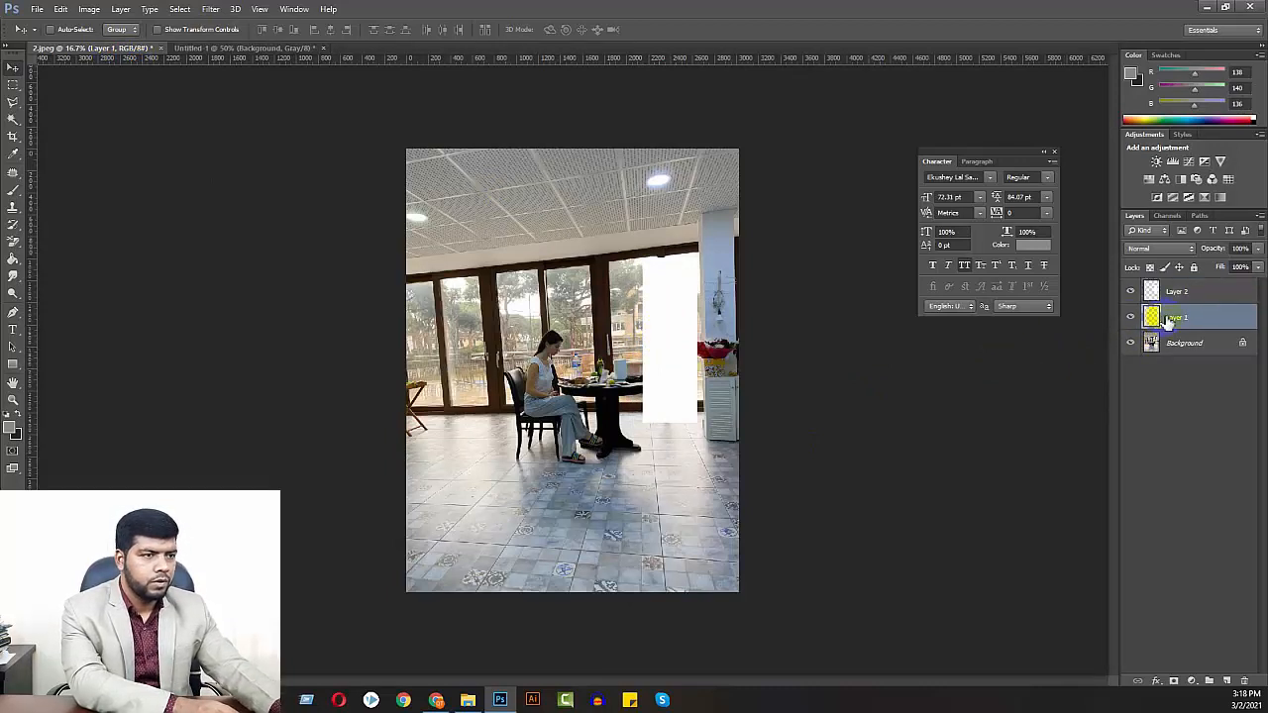
key("Delete")
left_click(1131, 292)
left_click(1131, 293)
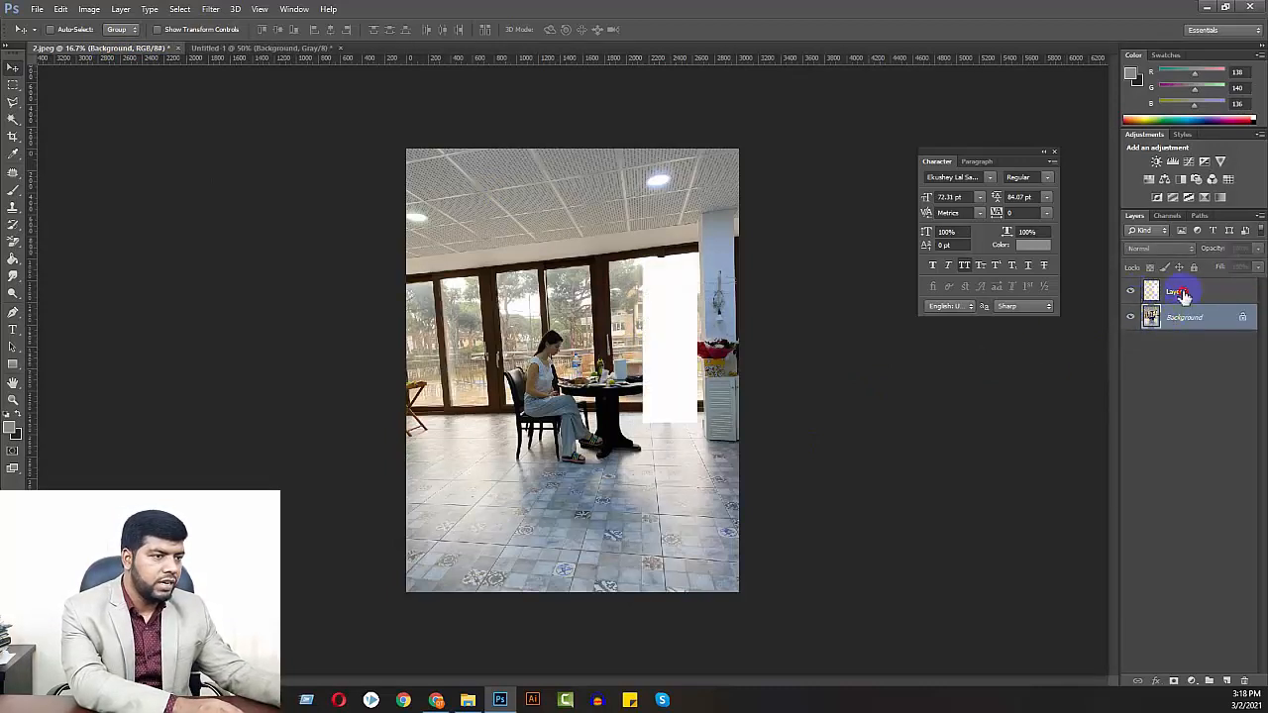
Duplicate Layer 2 in place as an ordinary layer, and delete the copy
left_click(1181, 292)
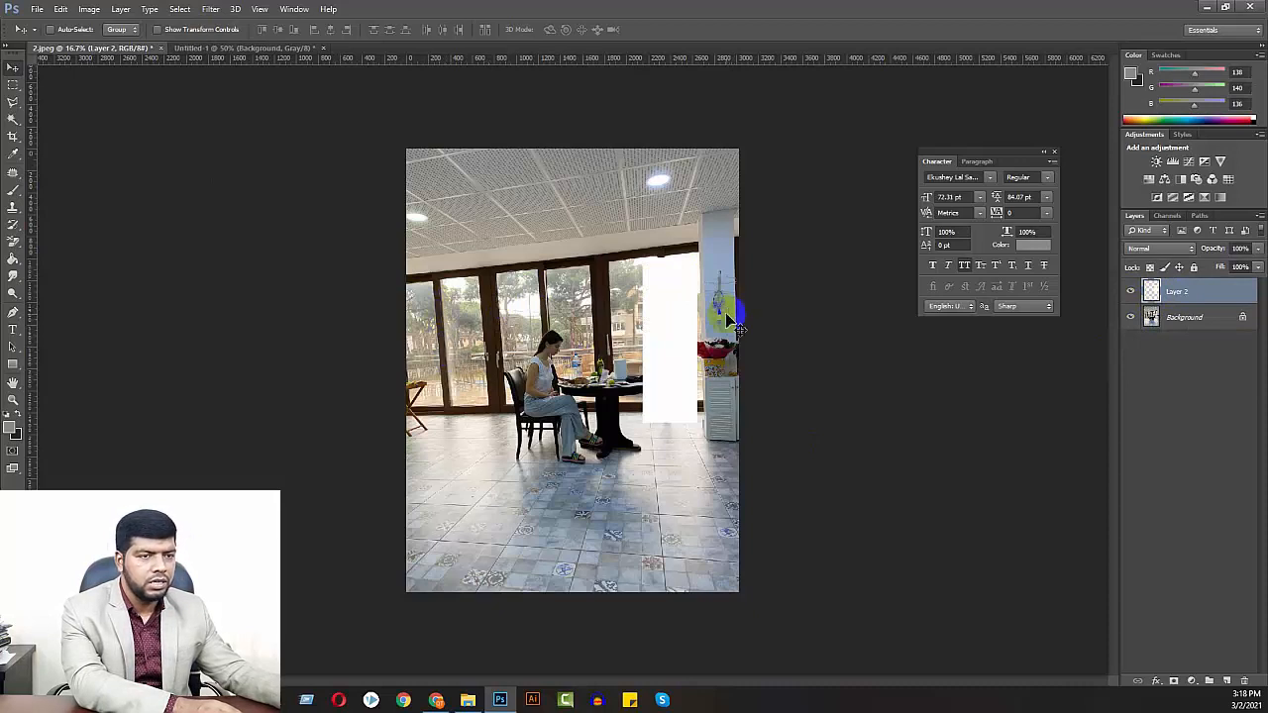
key("ctrl+j")
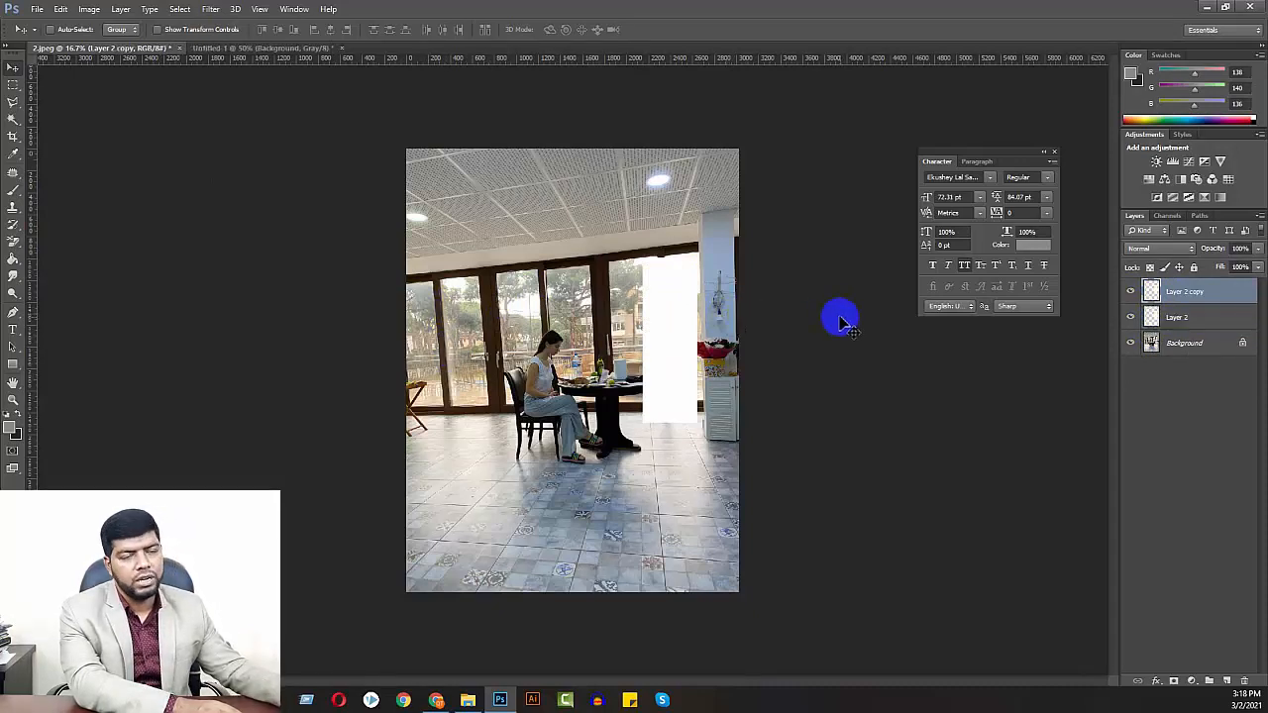
key("Delete")
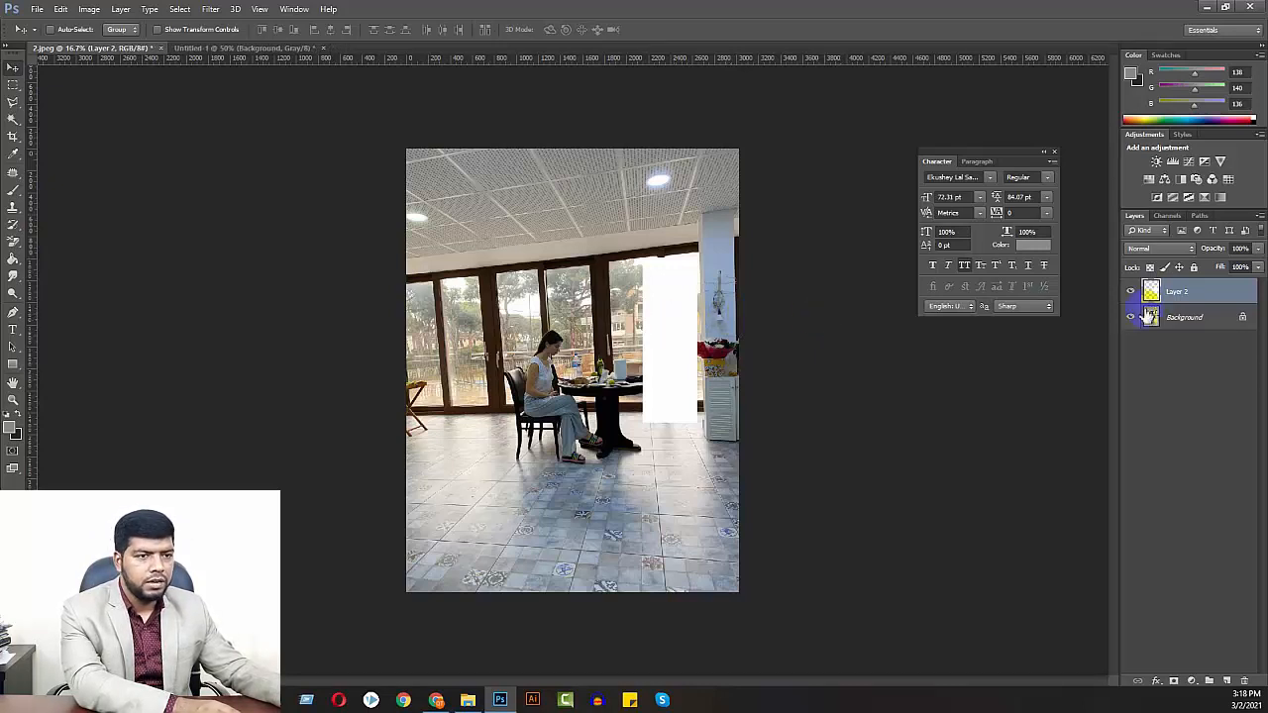
Convert Layer 2 to a smart object, duplicate it, and place the copy over the windows behind the seated woman
right_click(1174, 294)
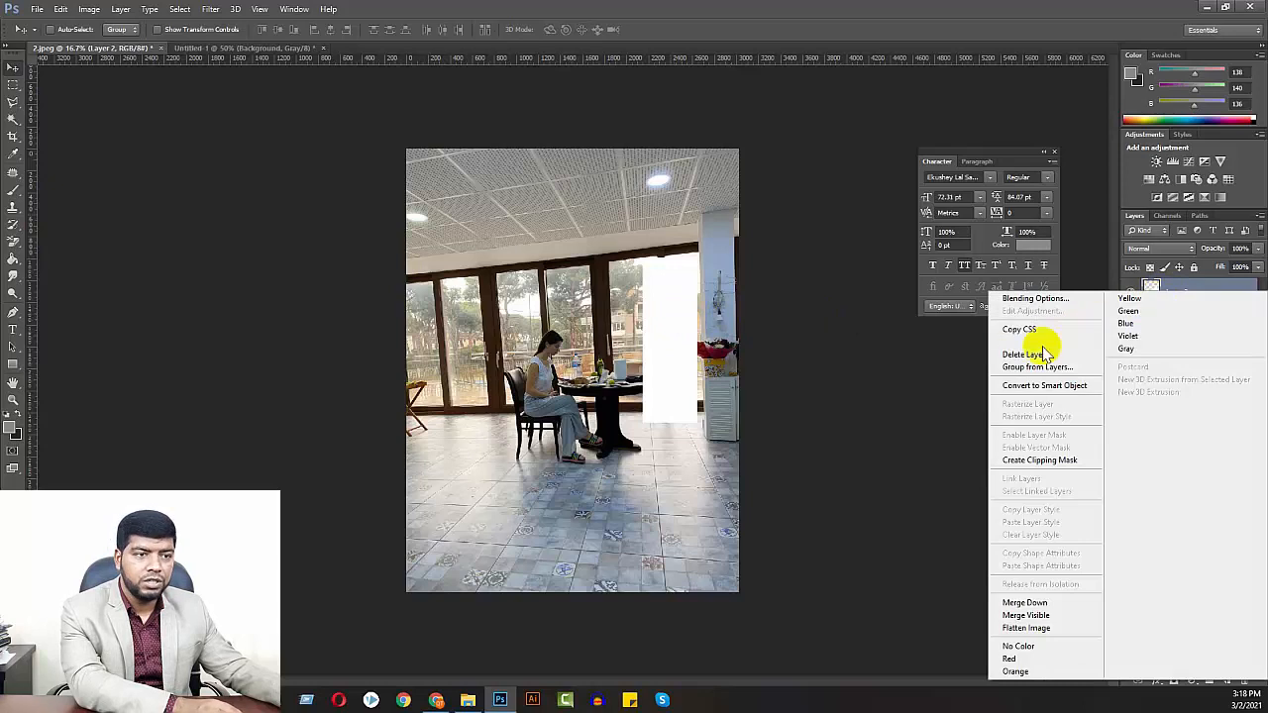
left_click(1031, 389)
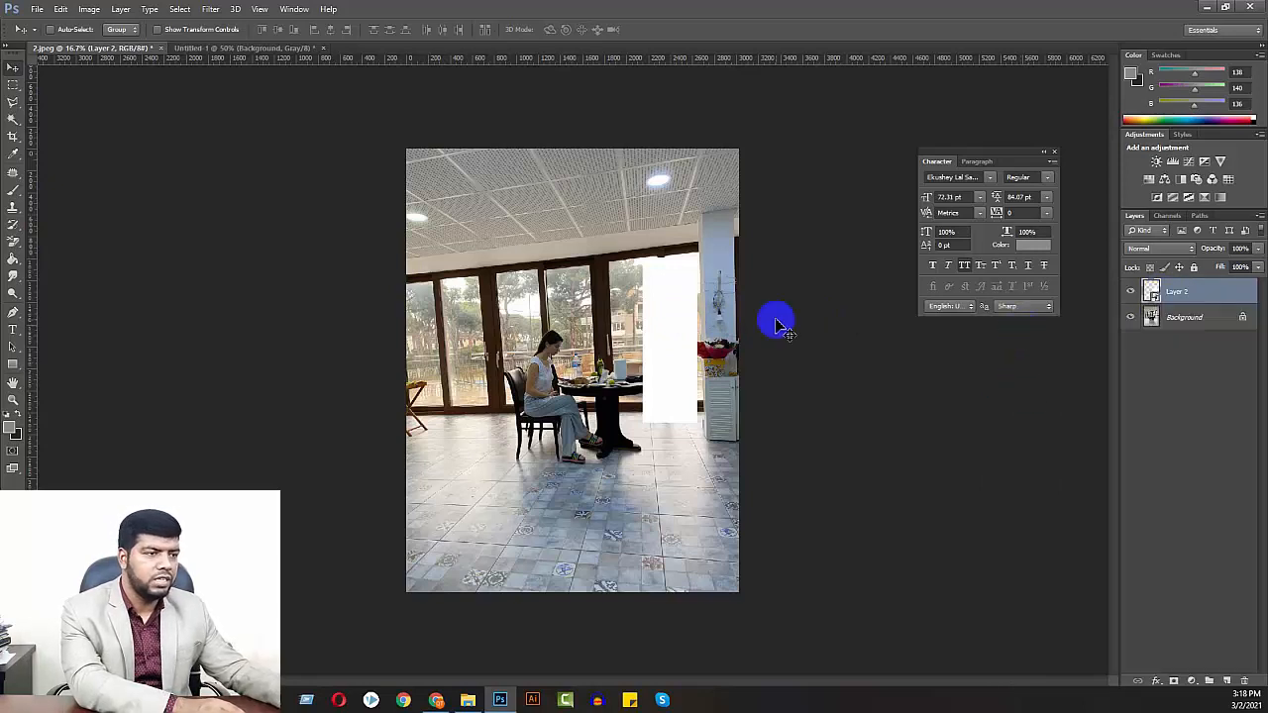
key("ctrl+j")
left_click_drag(682, 292, 461, 339)
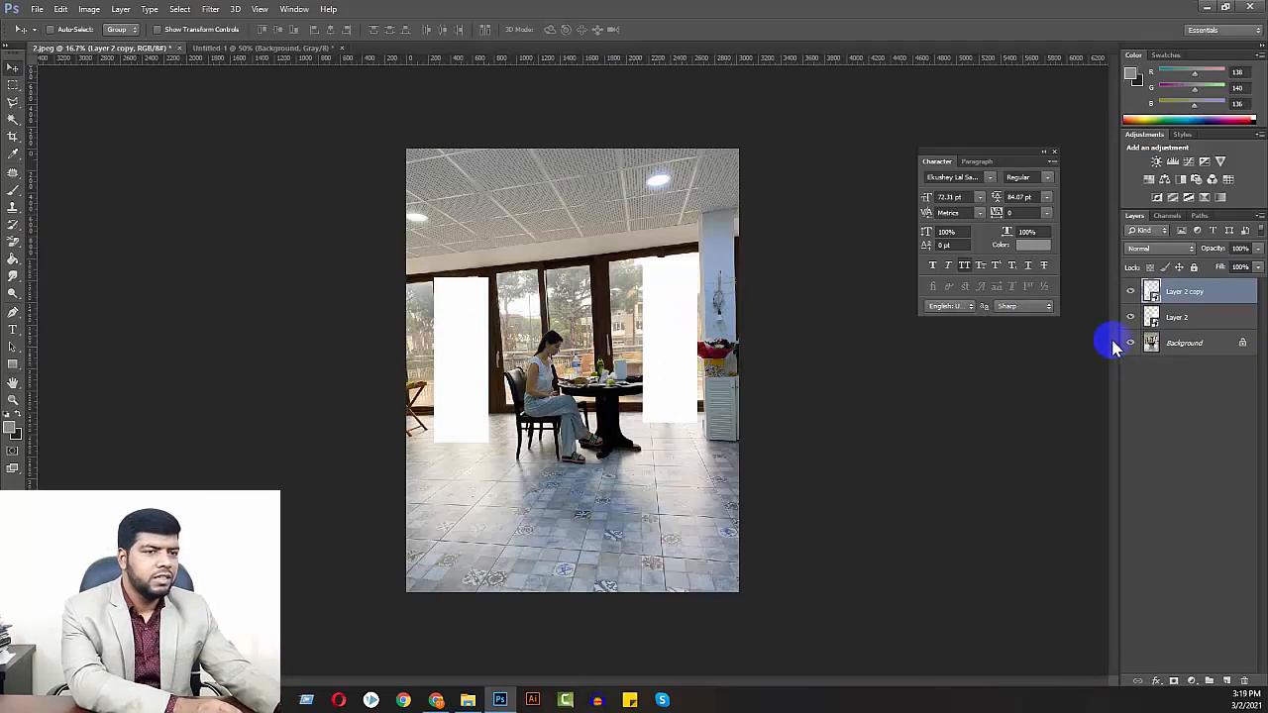
Free-transform Layer 2 in Distort mode, fitting its upper-right corner to the top corner of the glass pane beside the blue column
key("ctrl+plus")
key("ctrl+plus")
key("ctrl+plus")
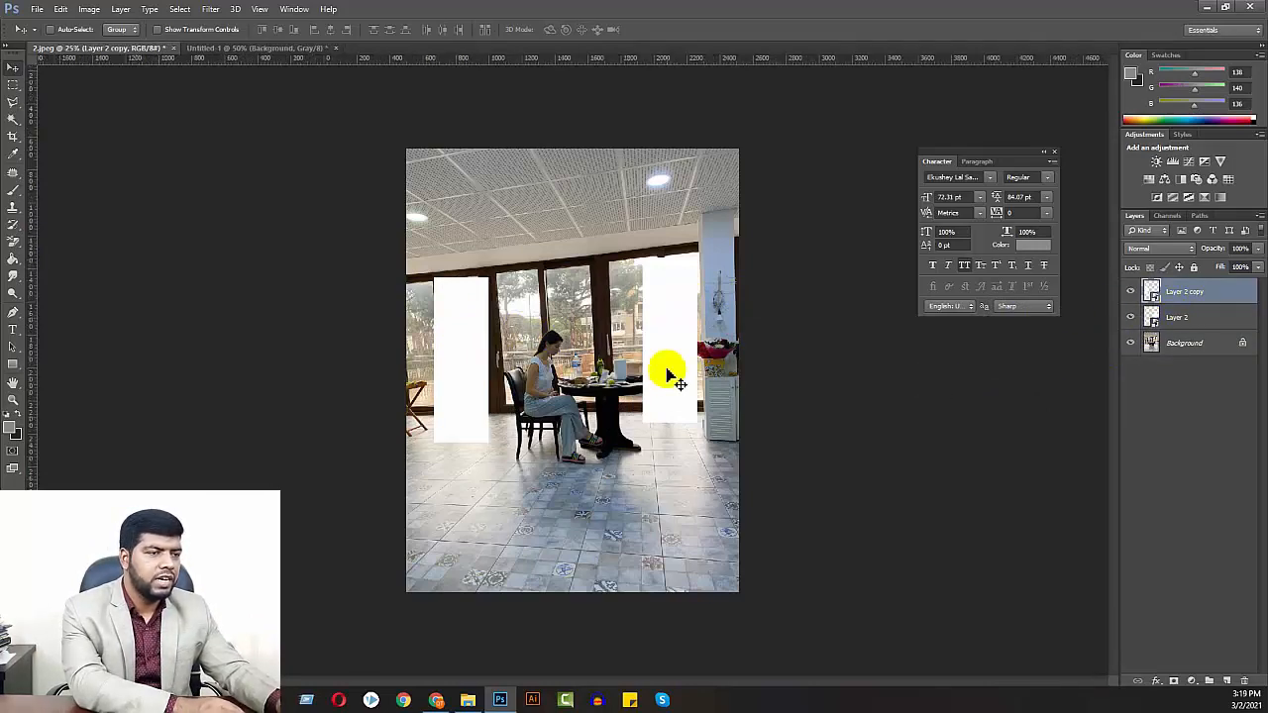
key("ctrl+plus")
left_click_drag(730, 294, 396, 492)
mouse_move(638, 317)
left_mouse_down()
mouse_move(547, 391)
mouse_move(558, 345)
mouse_move(724, 303)
mouse_move(637, 327)
left_mouse_up()
key("ctrl+t")
right_click(651, 222)
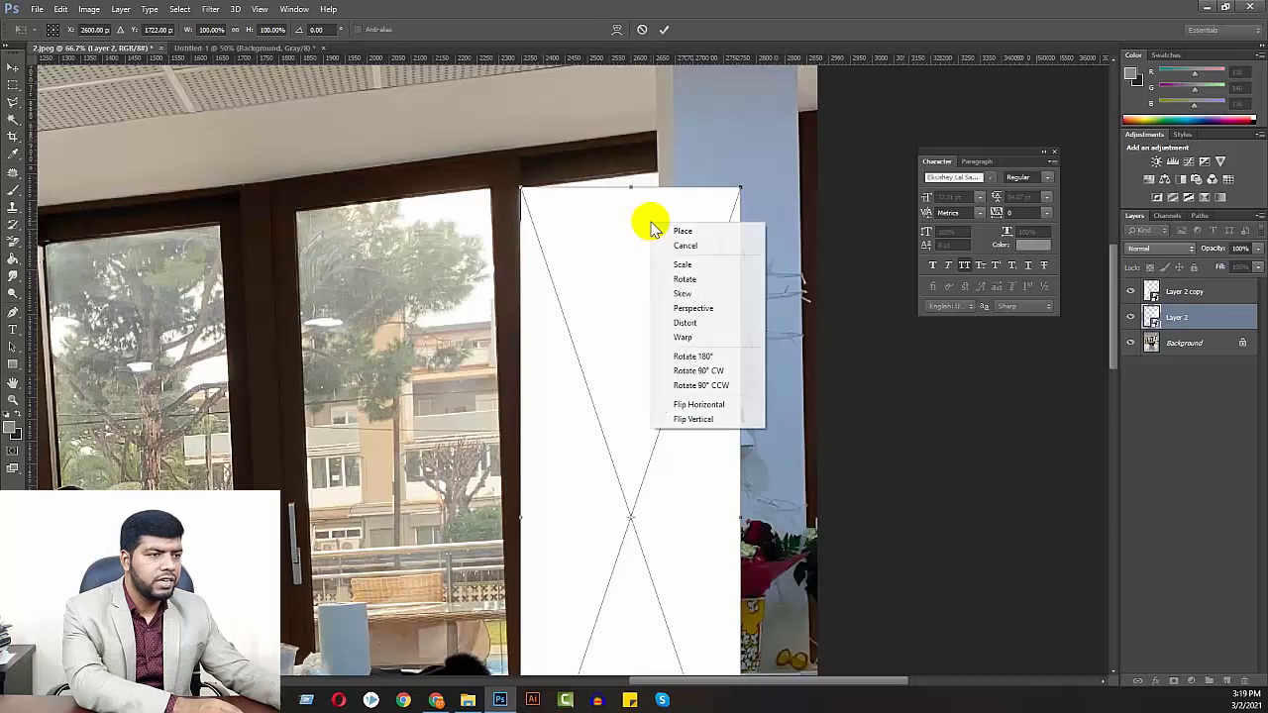
left_click(684, 323)
left_click_drag(739, 186, 659, 175)
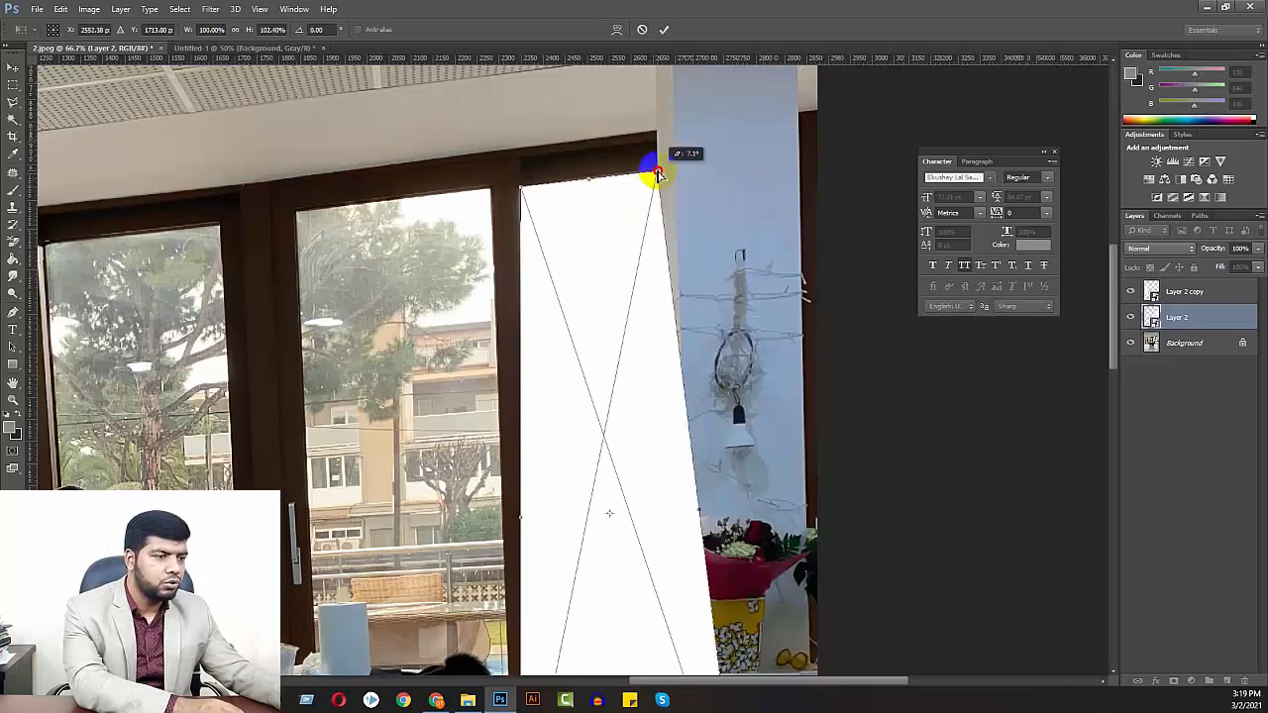
Distort Layer 2's two lower corners to fit the bottom corners of the same glass pane, just above the door's lower rail
scroll(671, 535, "down", 5)
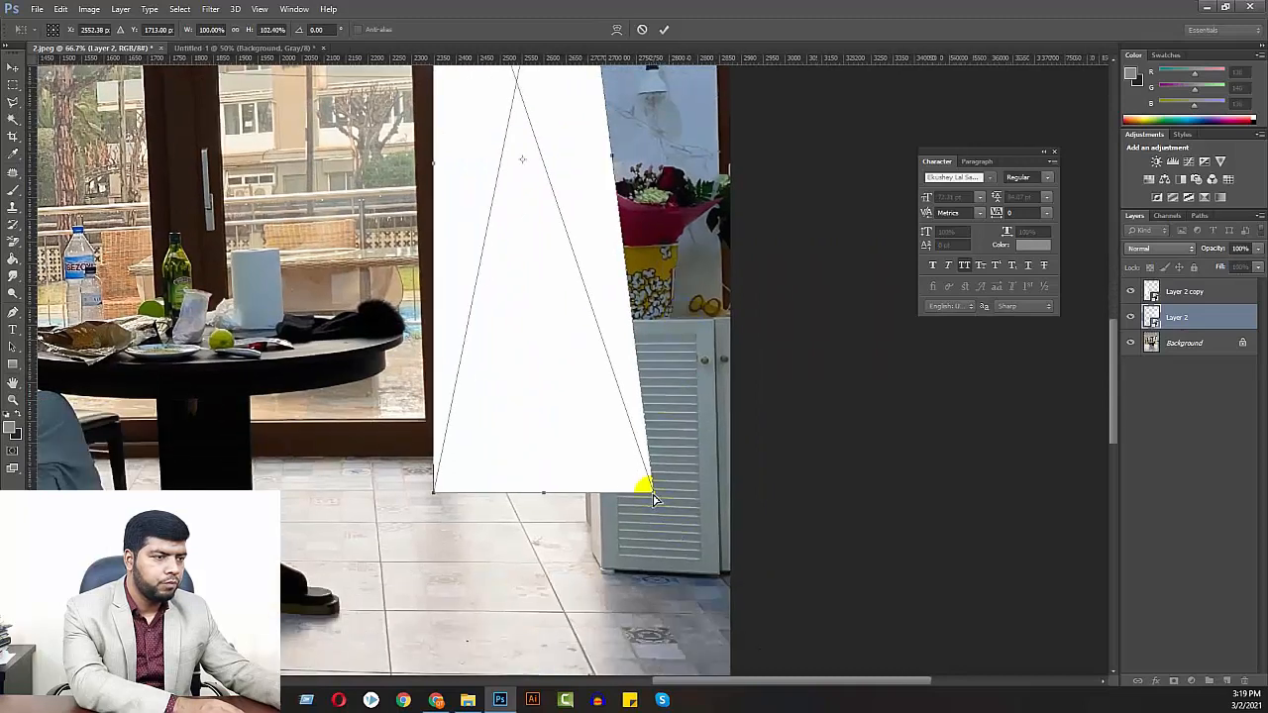
left_click_drag(652, 499, 587, 414)
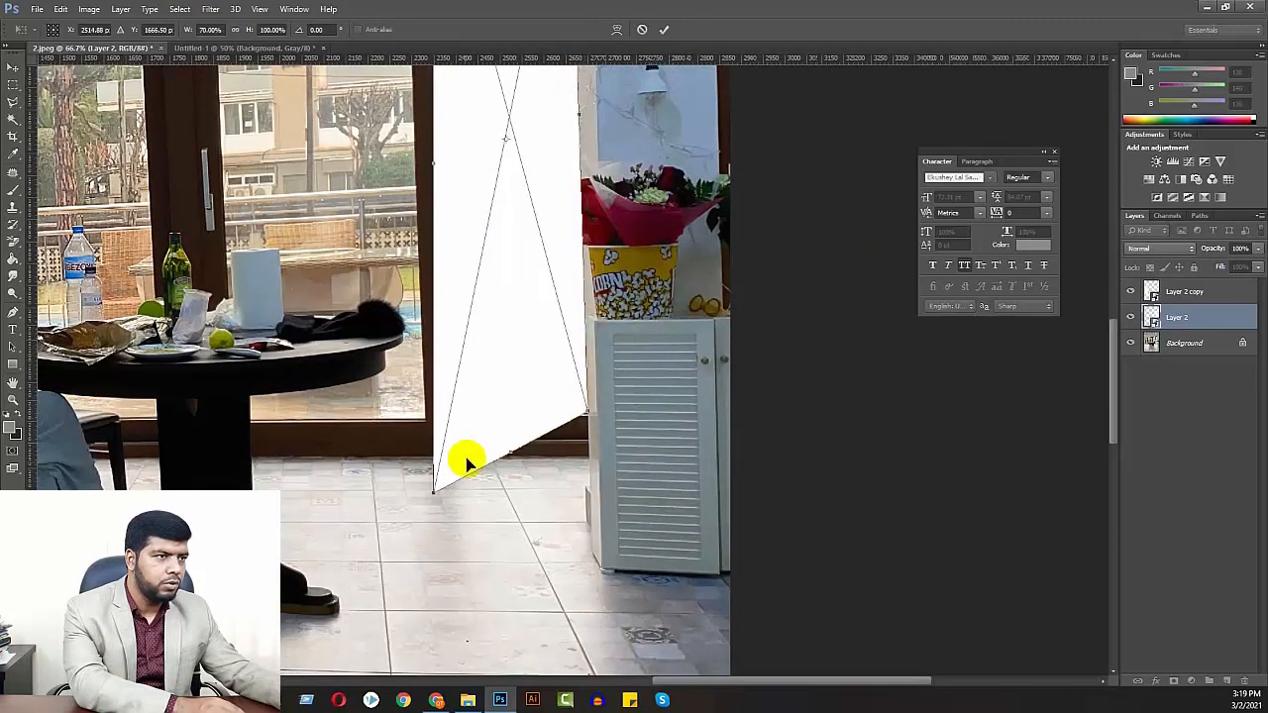
left_click_drag(436, 493, 454, 415)
scroll(618, 466, "up", 6)
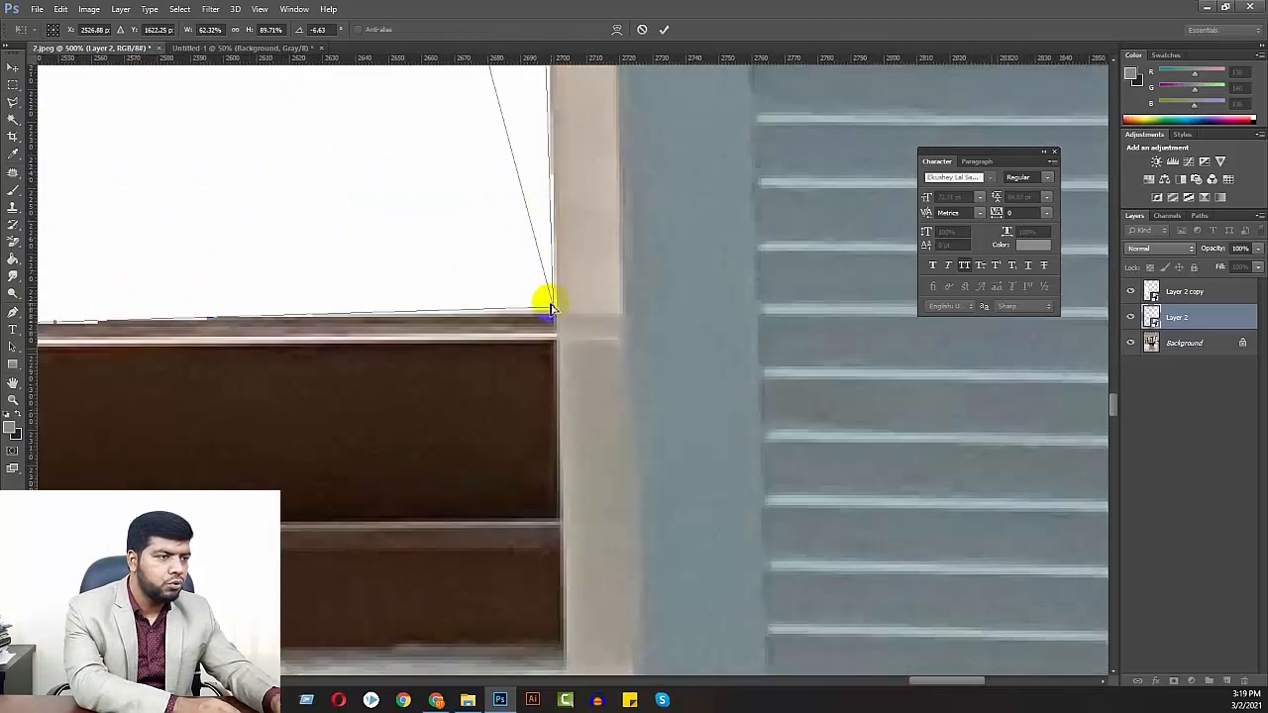
left_click_drag(553, 308, 554, 311)
left_click_drag(303, 314, 666, 340)
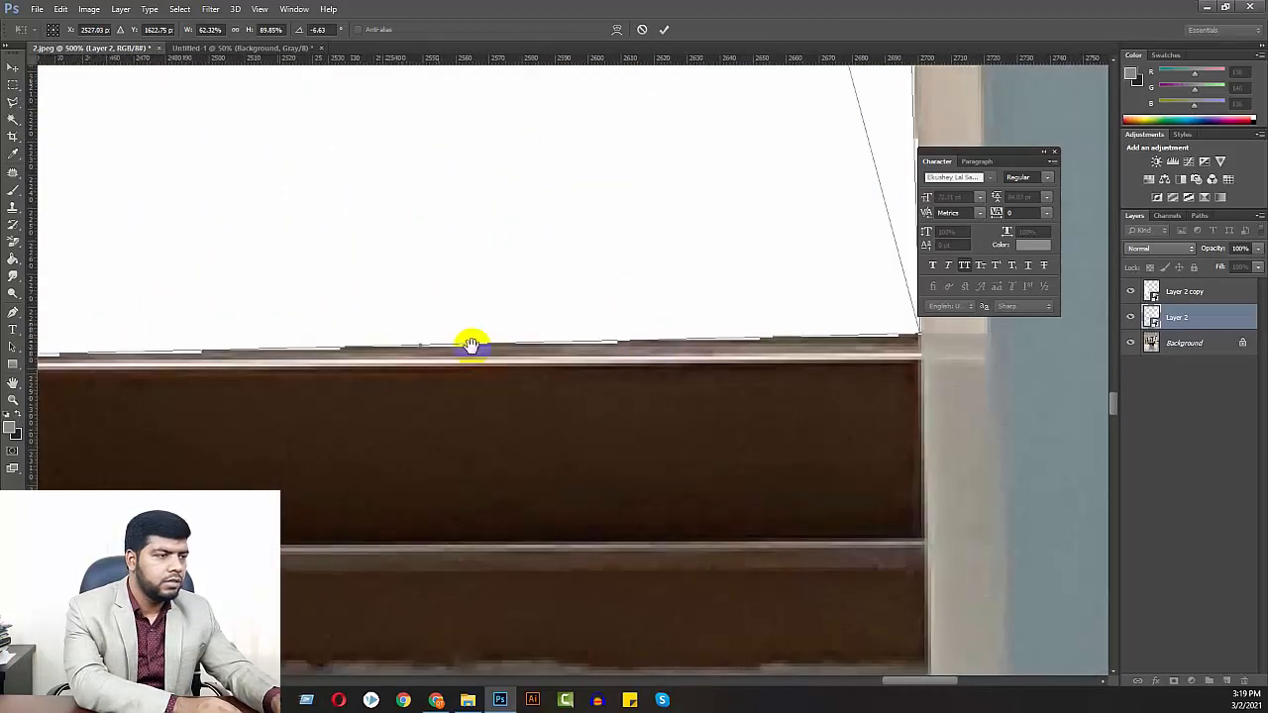
left_click_drag(297, 344, 684, 344)
left_click_drag(342, 356, 340, 344)
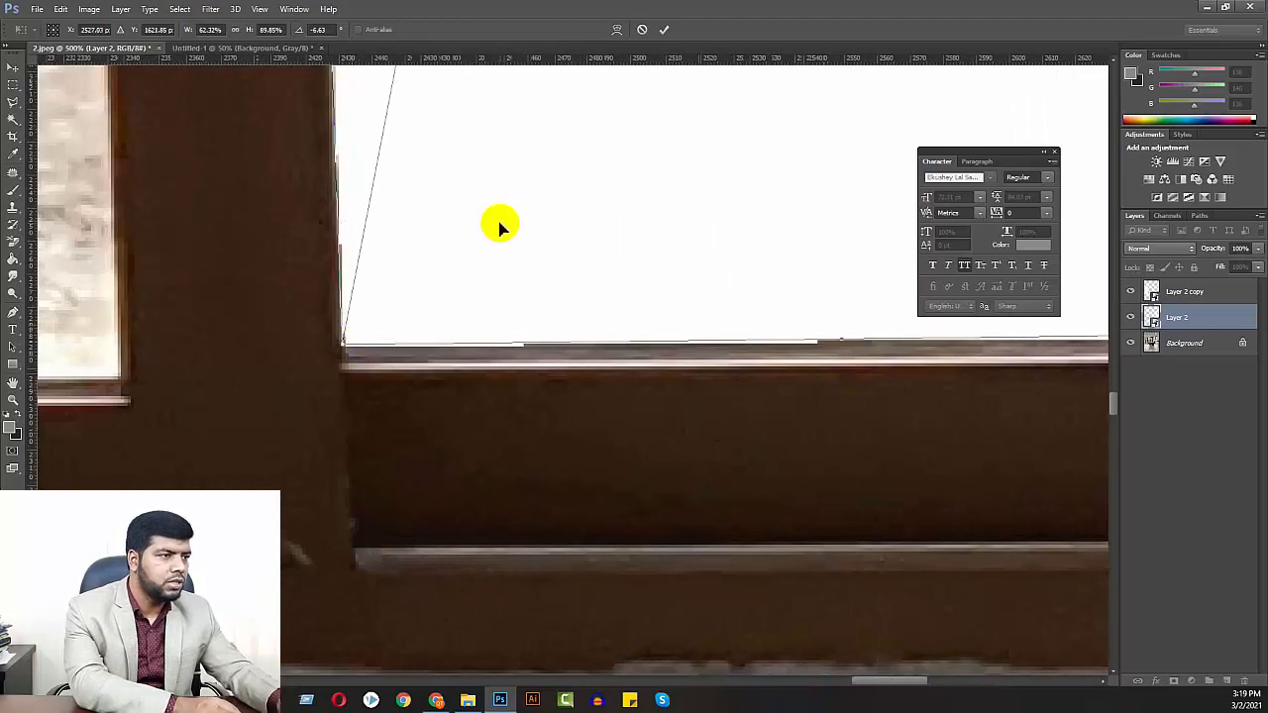
Warp Layer 2's left edge to follow the brown door frame, and apply the transformation
key("ctrl+minus")
left_click_drag(490, 198, 487, 496)
left_click_drag(459, 240, 456, 581)
left_click_drag(385, 258, 388, 542)
left_click_drag(401, 257, 406, 430)
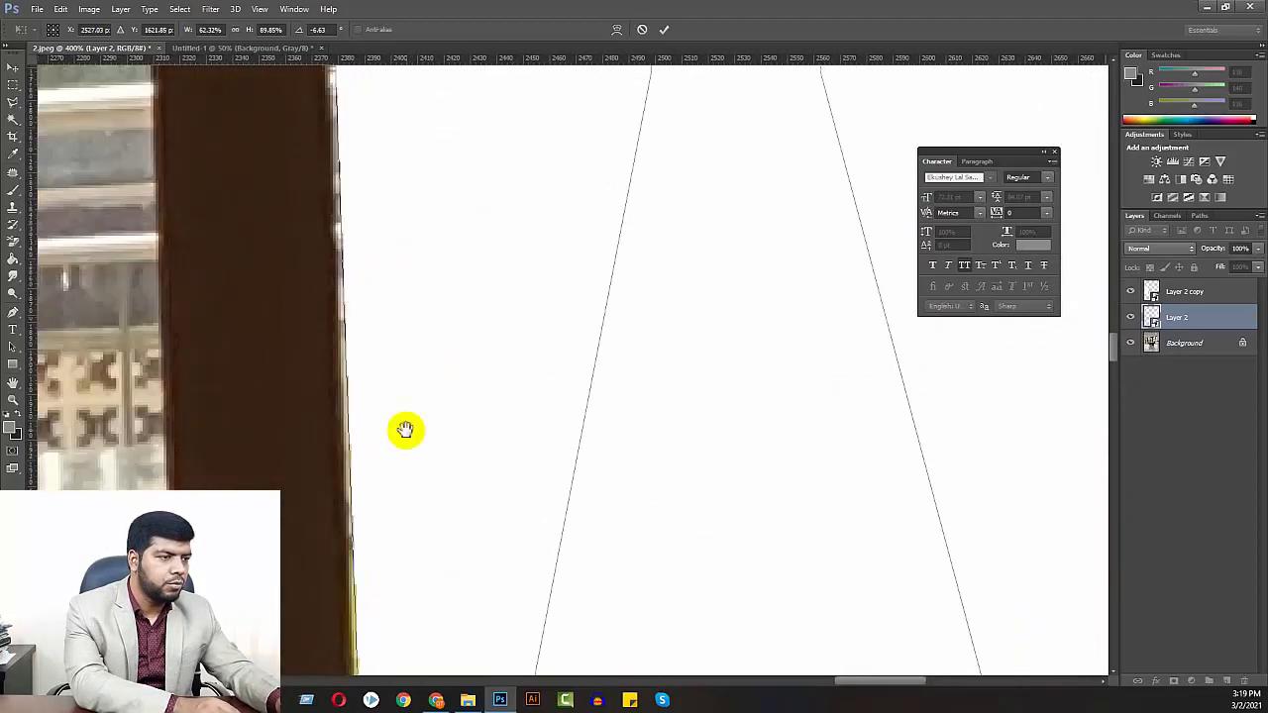
right_click(387, 296)
left_click(446, 413)
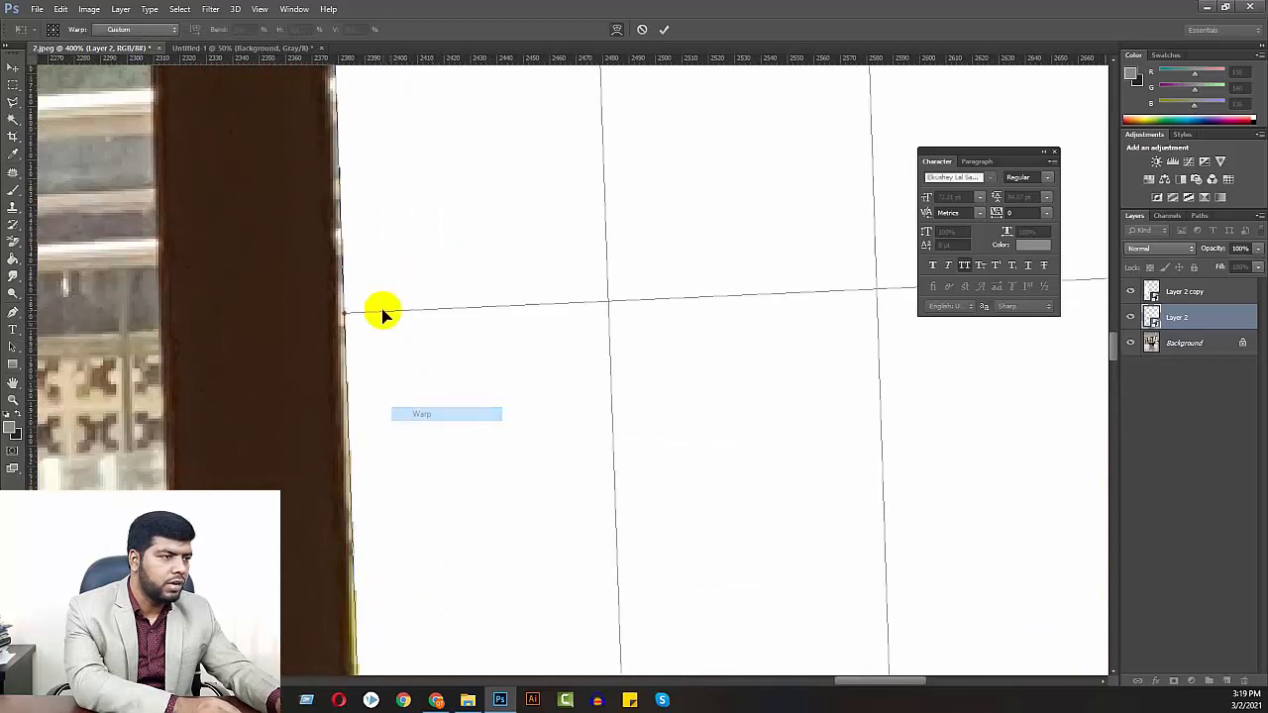
left_click_drag(343, 315, 332, 315)
scroll(402, 229, "right", 10)
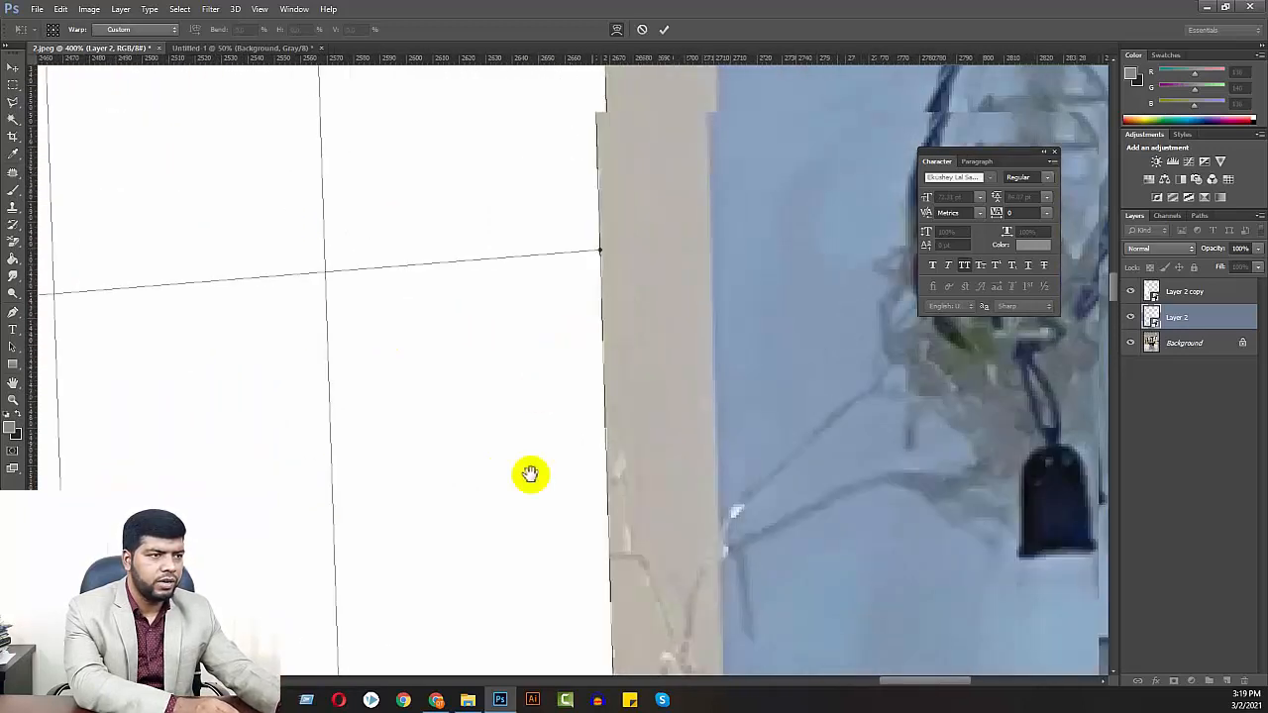
left_click_drag(530, 475, 544, 450)
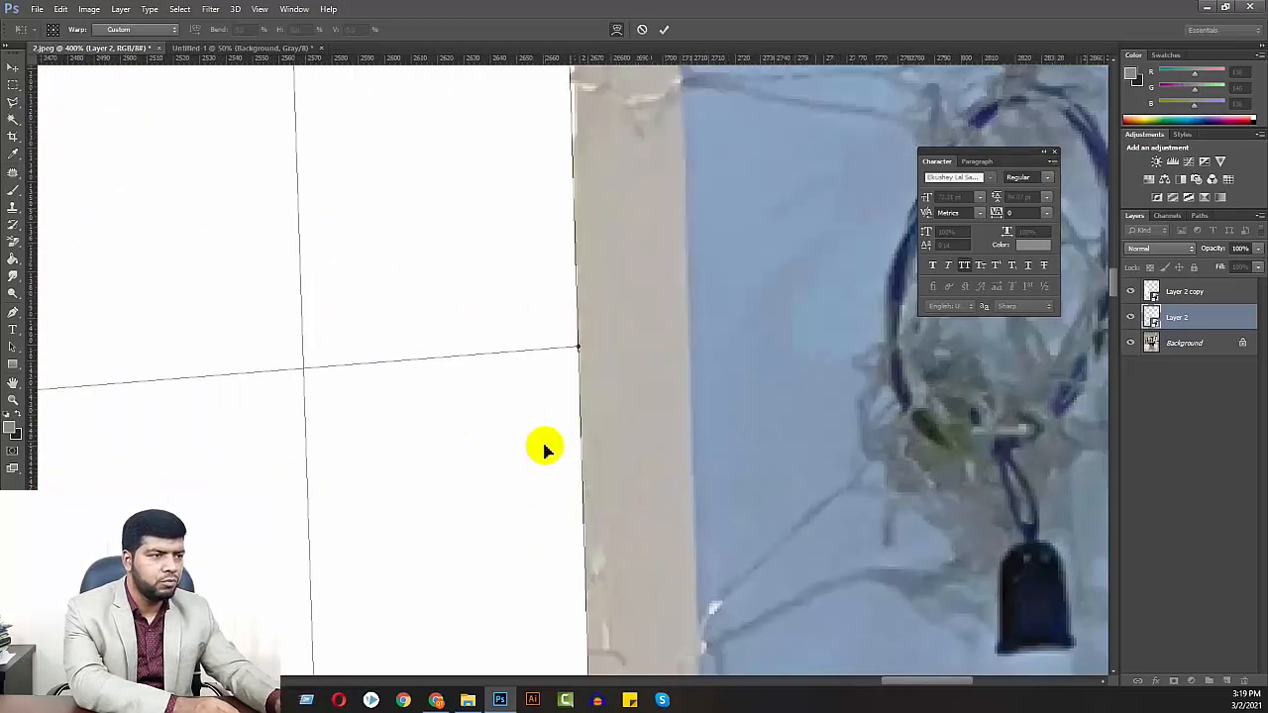
key("Return")
Hide Layer 2 and Layer 2 copy, and select the Background layer
key("ctrl+minus")
key("ctrl+minus")
left_click_drag(571, 492, 528, 180)
left_click_drag(525, 420, 516, 166)
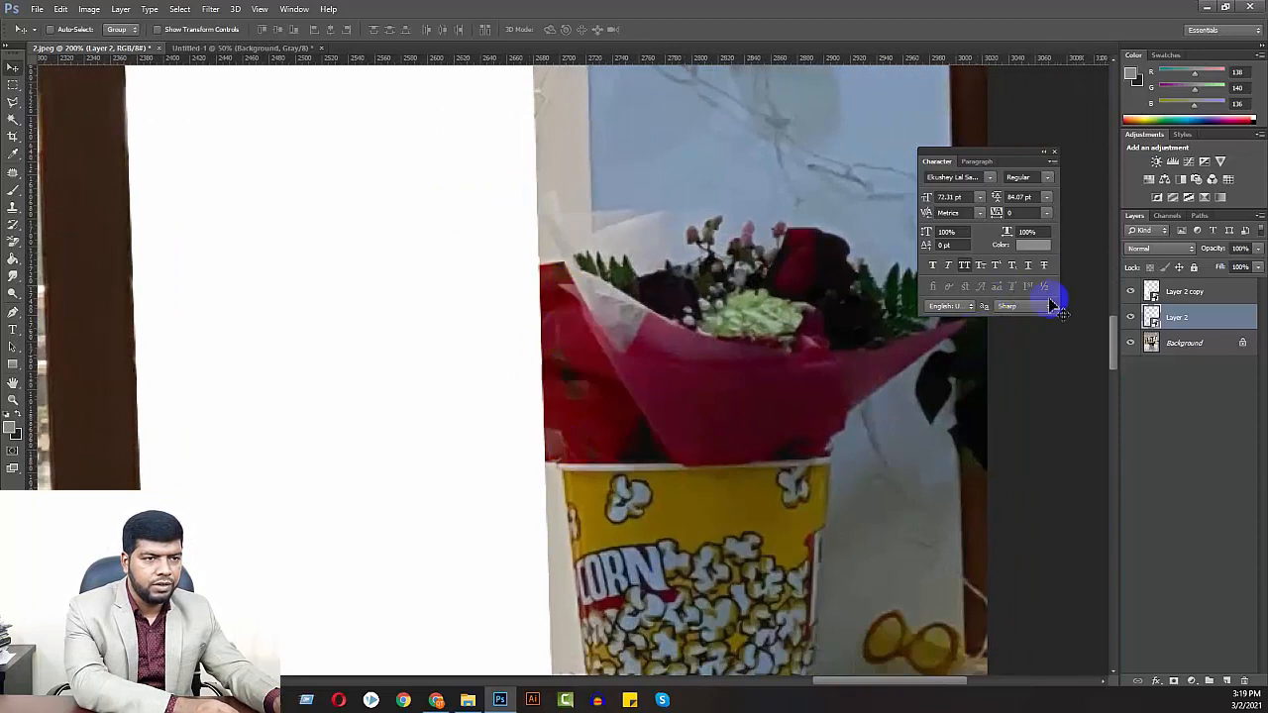
left_click(1131, 322)
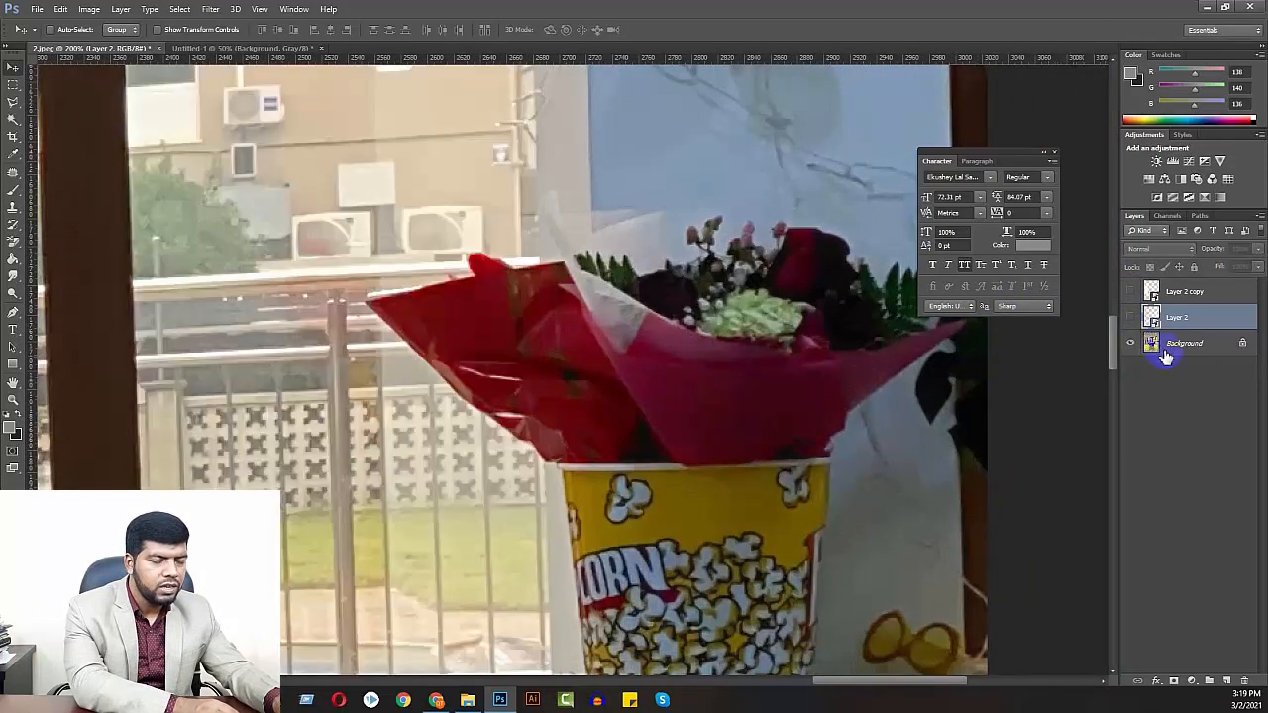
left_click(1161, 344)
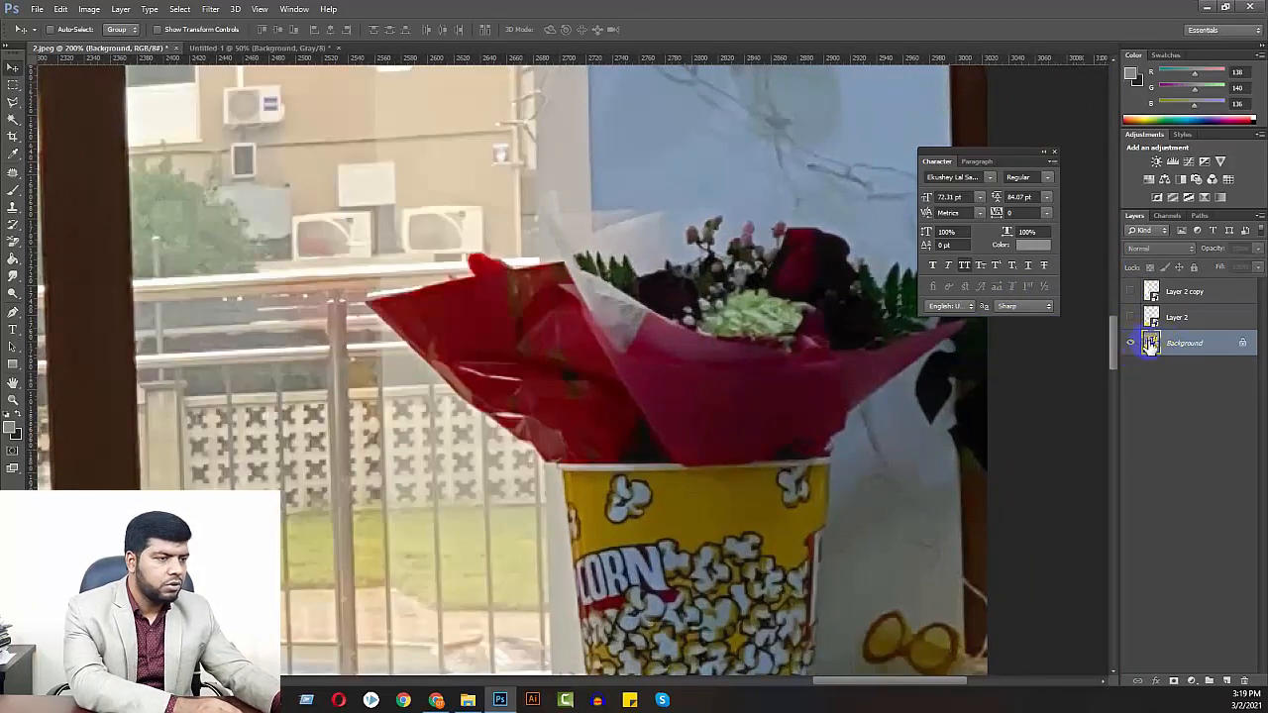
Trace a Pen tool path around the bouquet's red wrapping, from the popcorn bucket's rim along its lower, outer and upper edges
key("p")
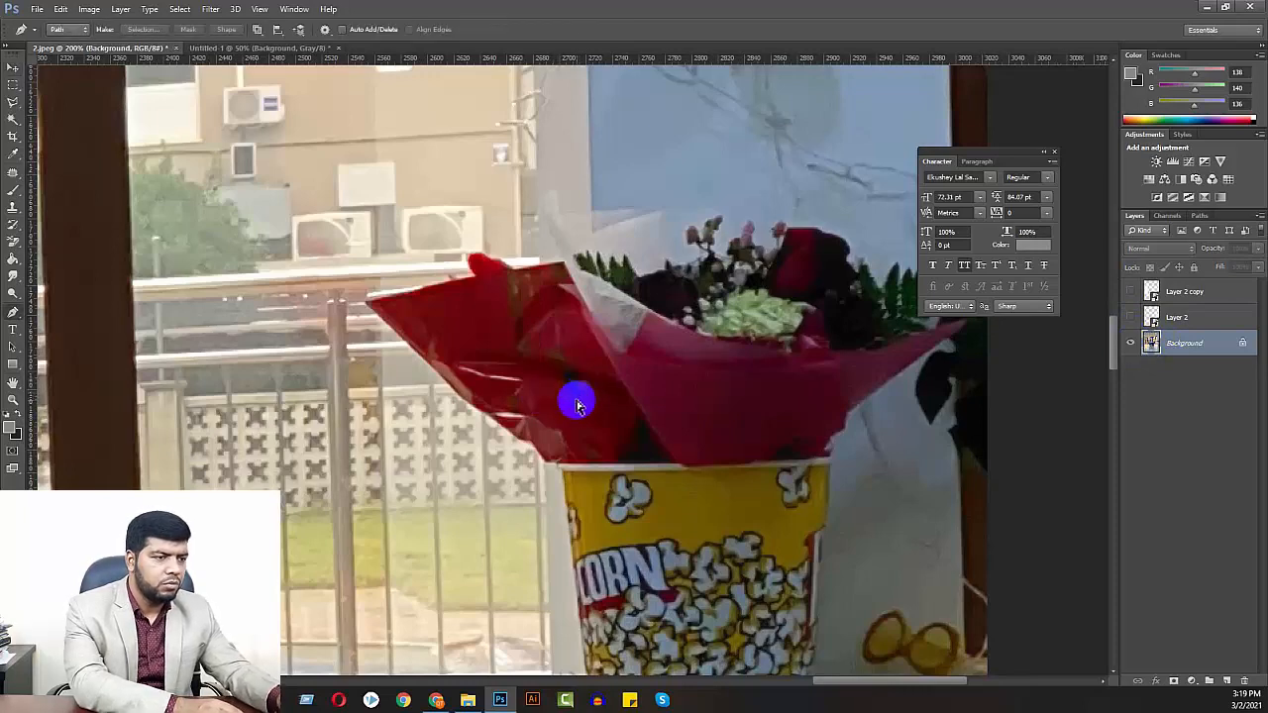
key("ctrl+plus")
key("ctrl+plus")
left_click_drag(519, 410, 671, 313)
left_click(691, 459)
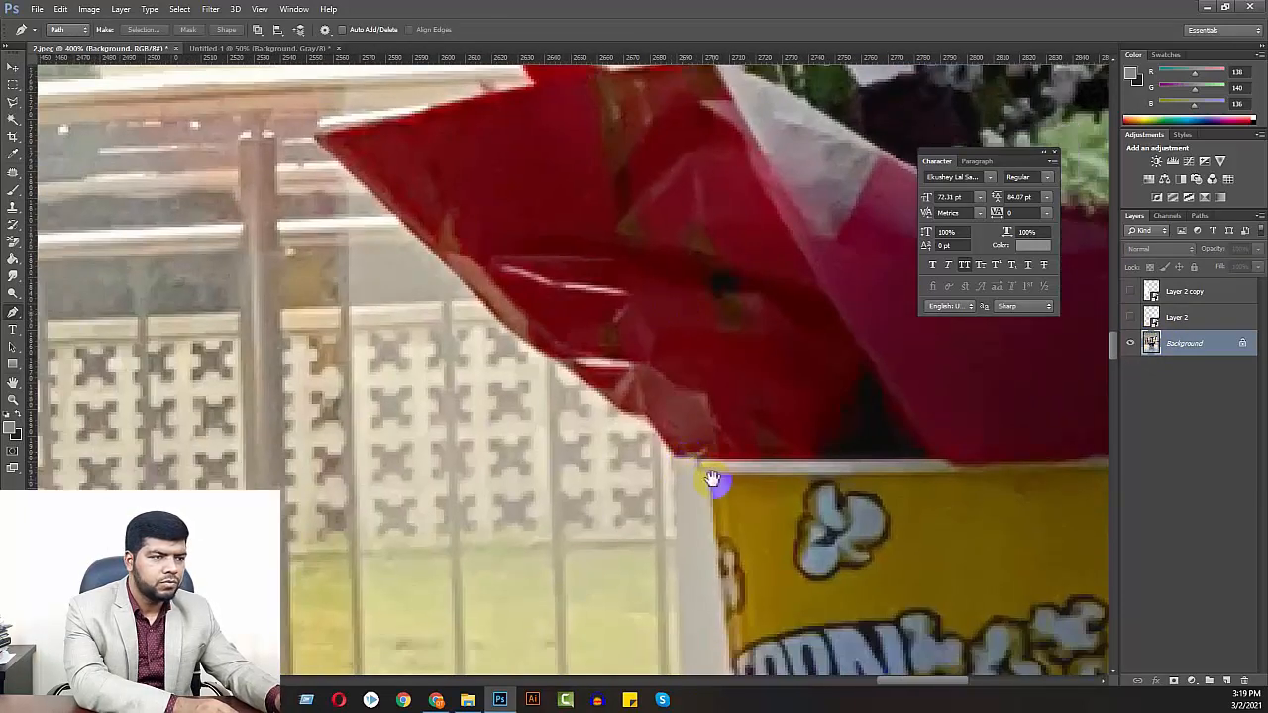
left_click_drag(712, 480, 712, 364)
left_click(1130, 318)
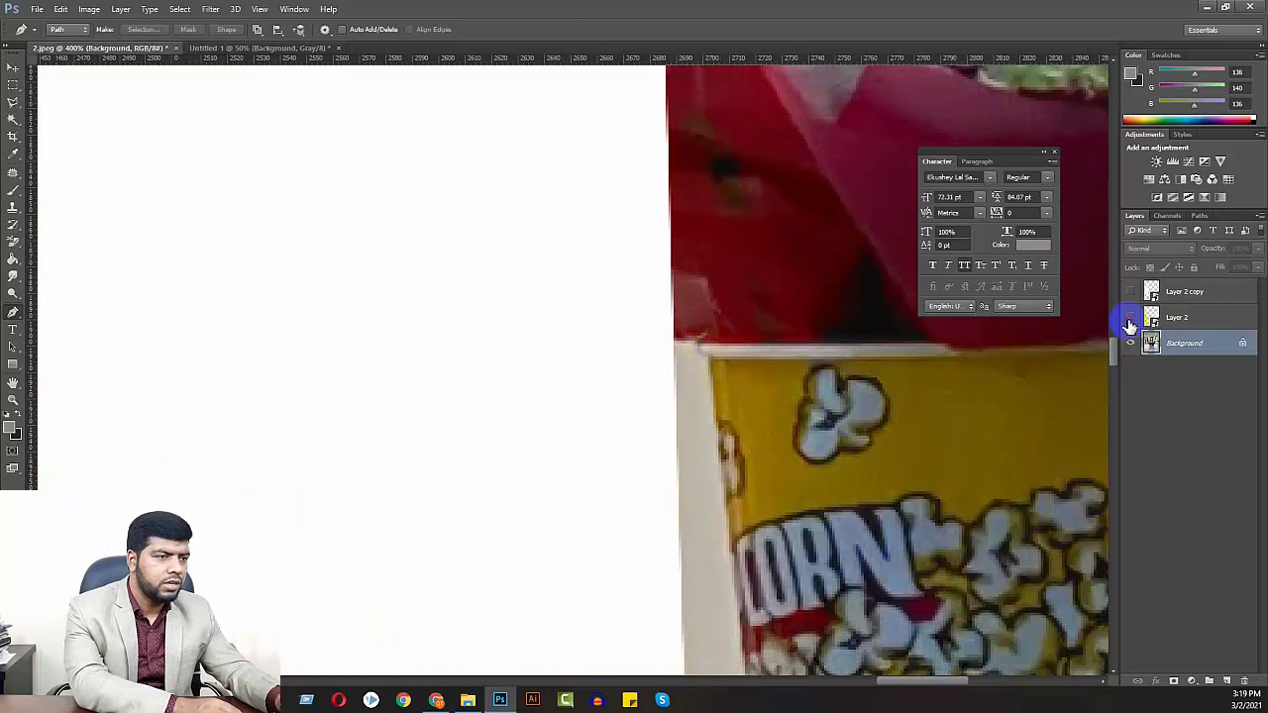
left_click(1130, 321)
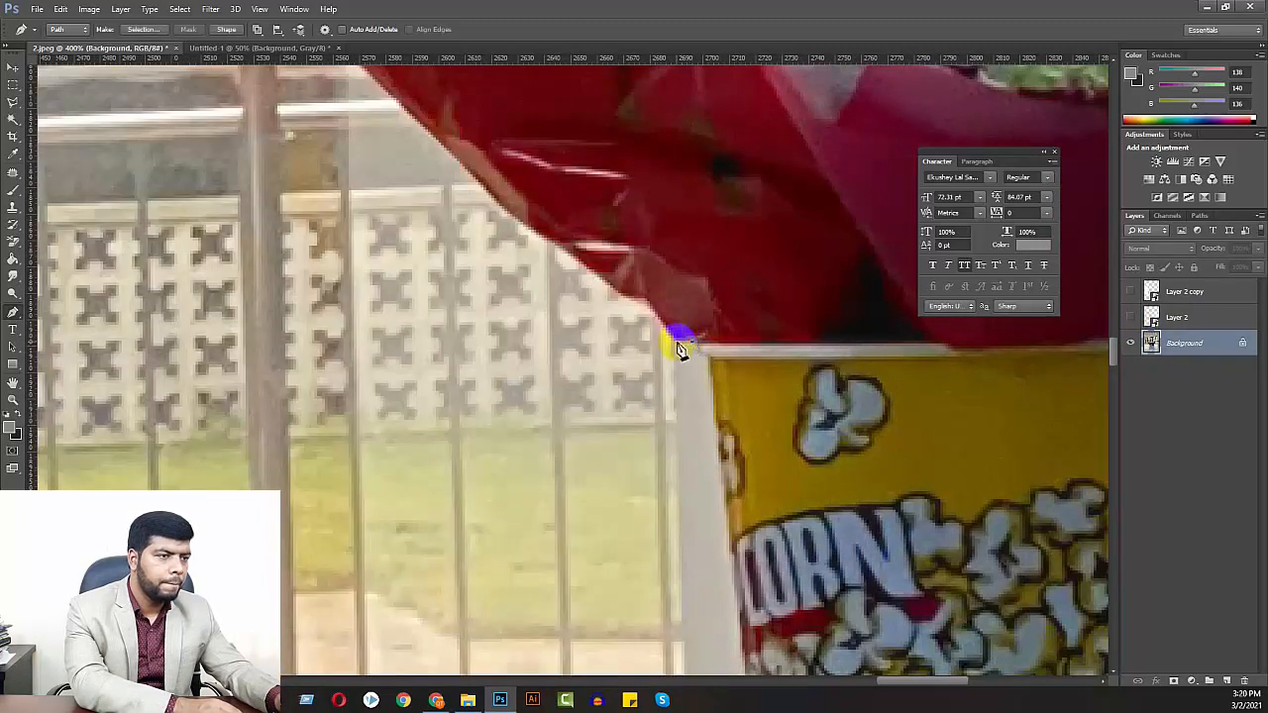
left_click_drag(619, 299, 514, 223)
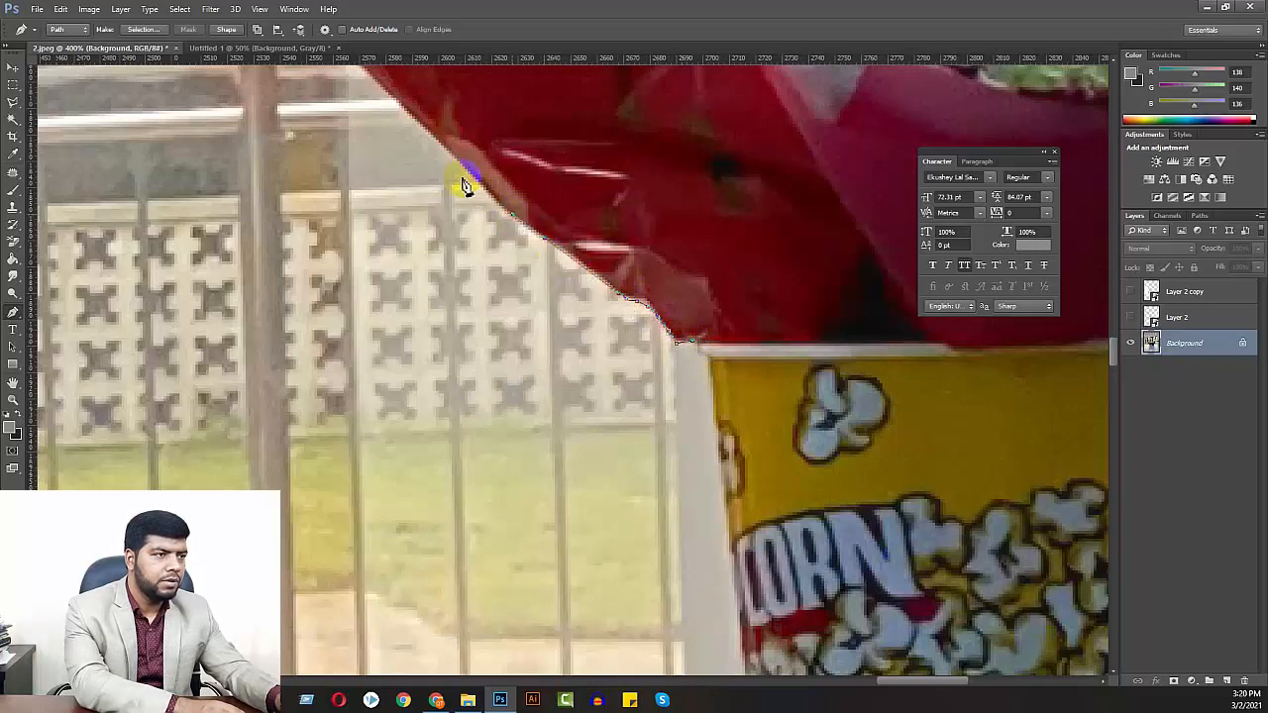
mouse_move(448, 159)
left_mouse_down()
mouse_move(702, 476)
mouse_move(558, 364)
left_mouse_up()
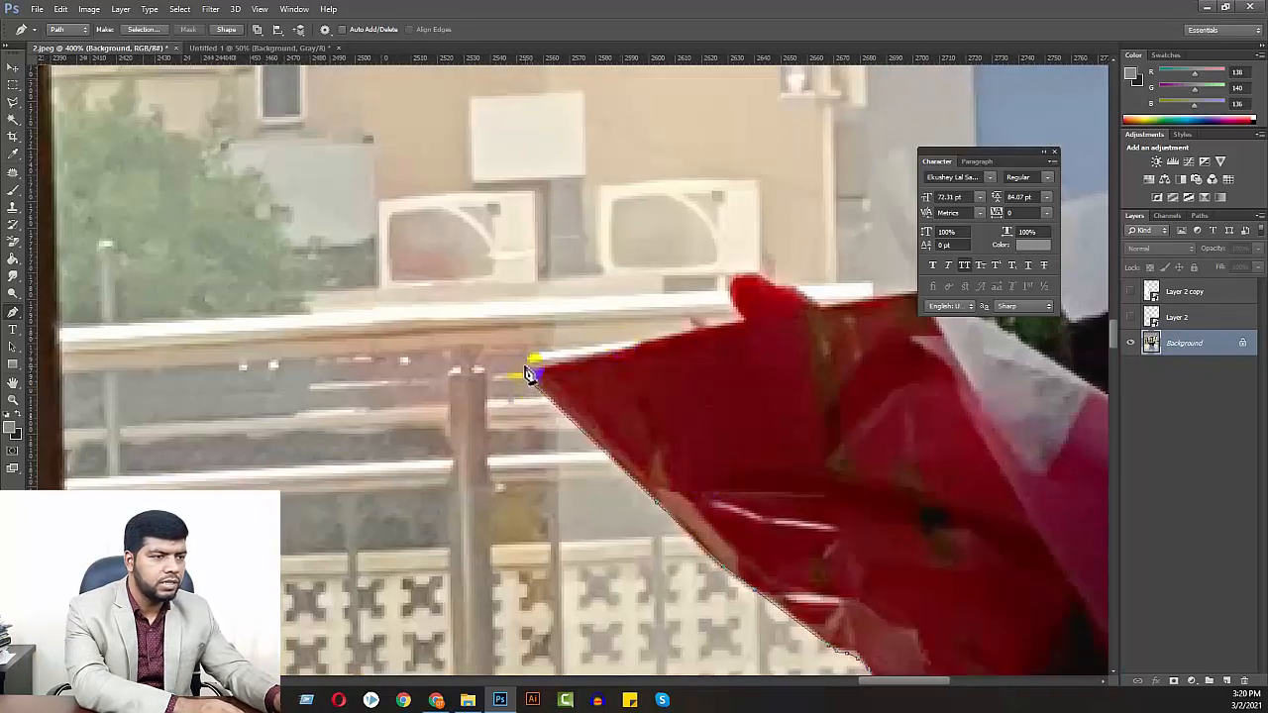
left_click_drag(637, 349, 690, 339)
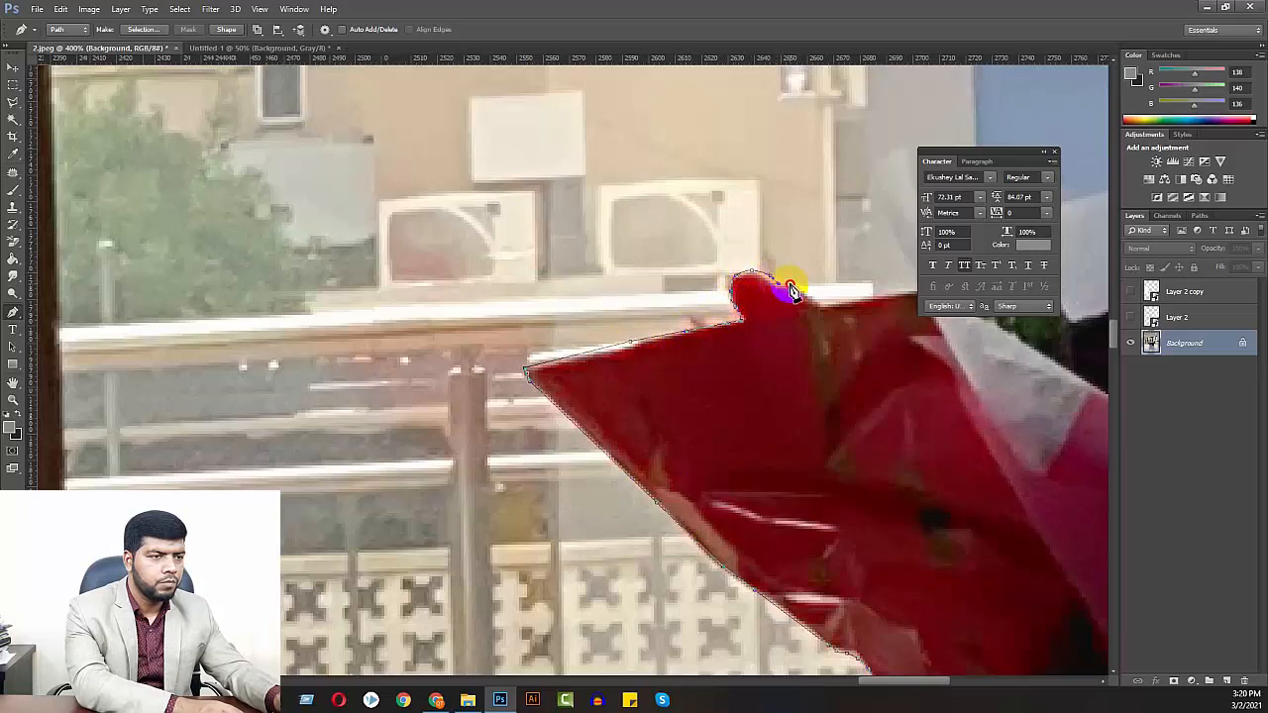
left_click_drag(823, 313, 480, 380)
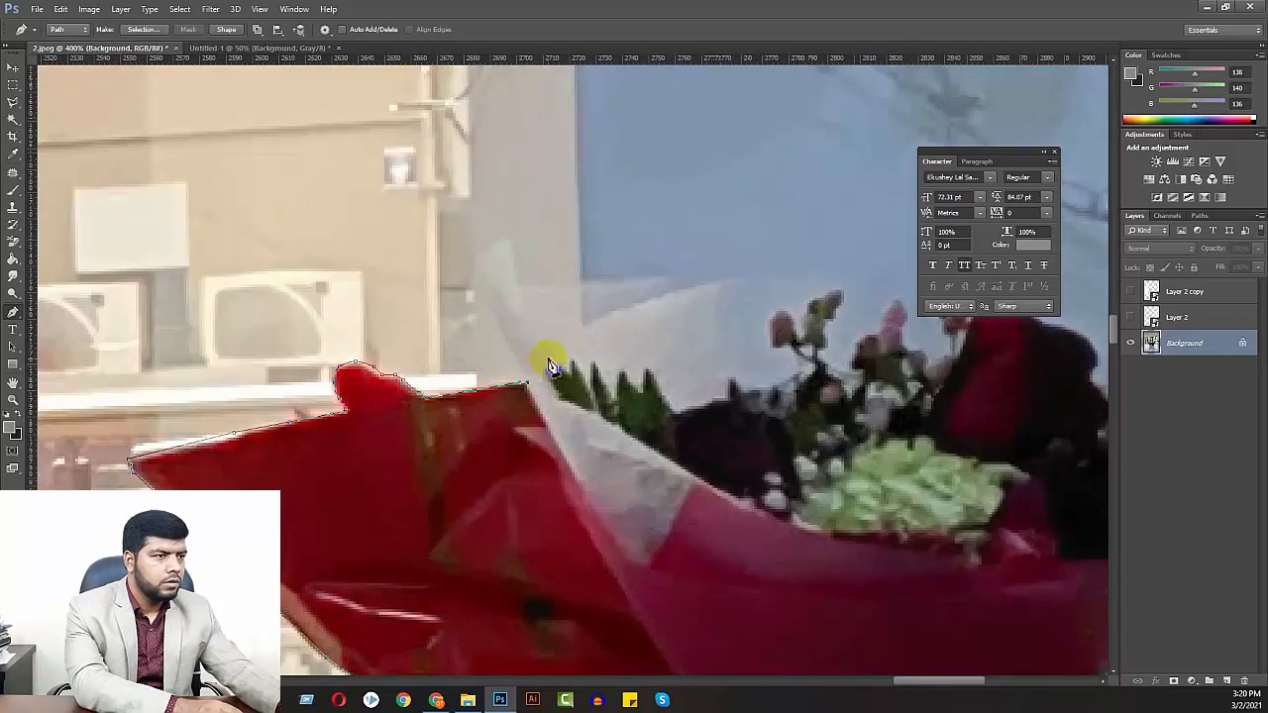
Close the path through the middle of the bouquet above the bucket, and turn it into a selection
key("ctrl+minus")
key("ctrl+minus")
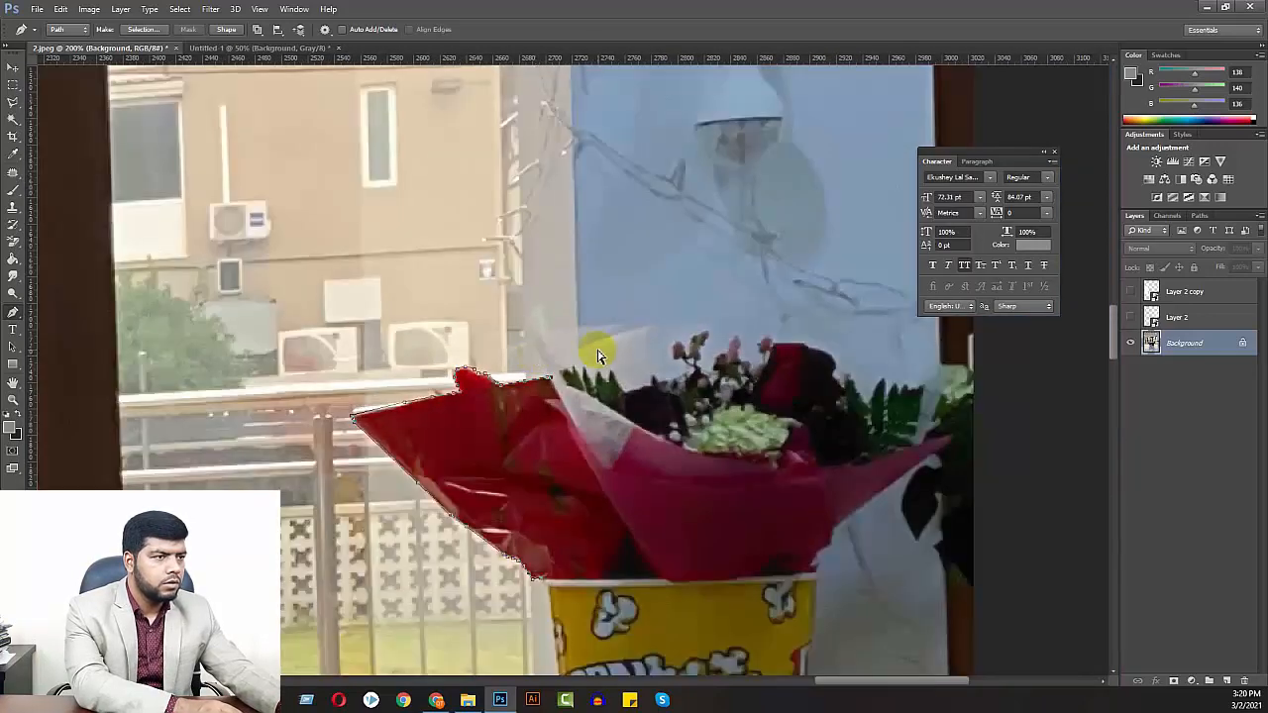
key("ctrl+minus")
right_click(990, 354)
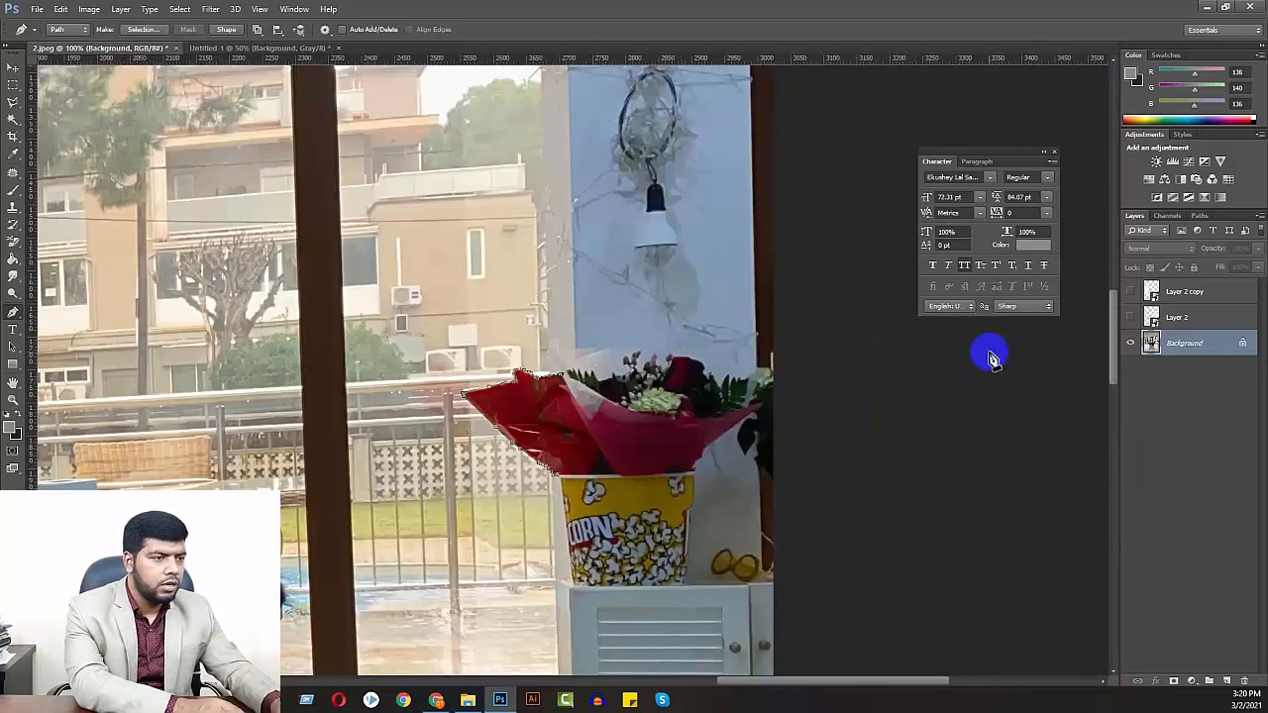
left_click_drag(598, 406, 601, 462)
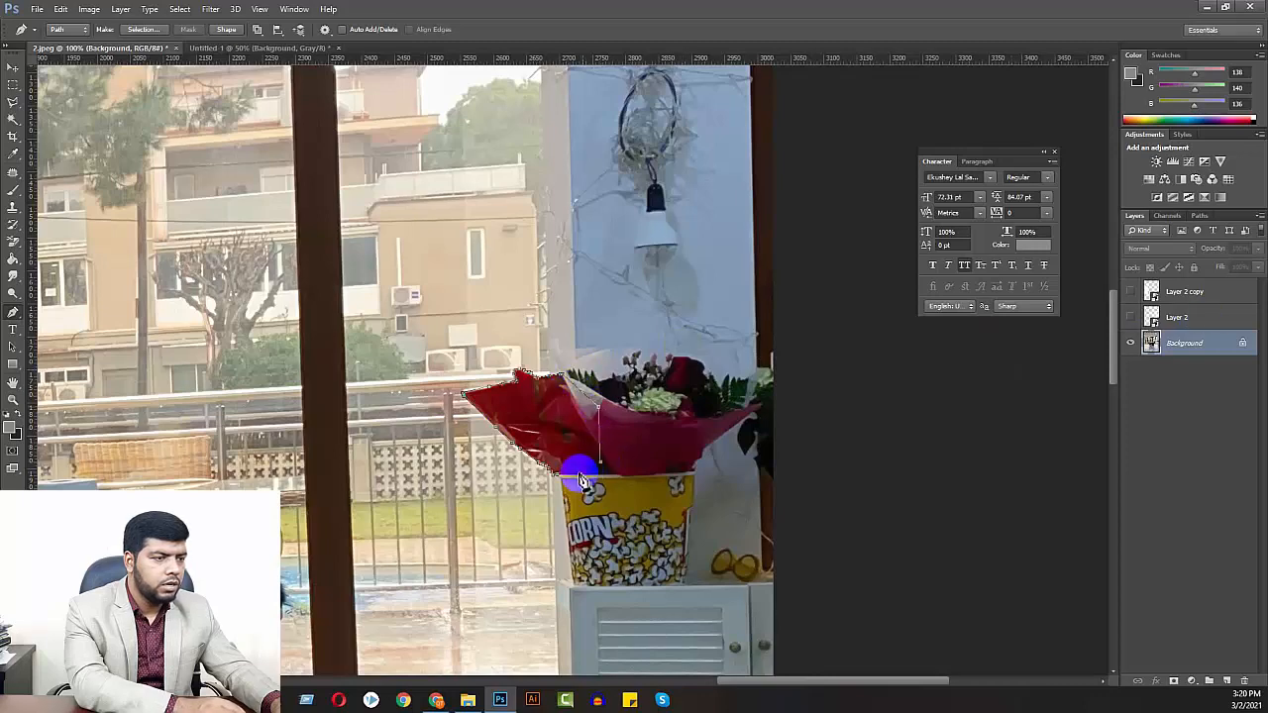
right_click(582, 416)
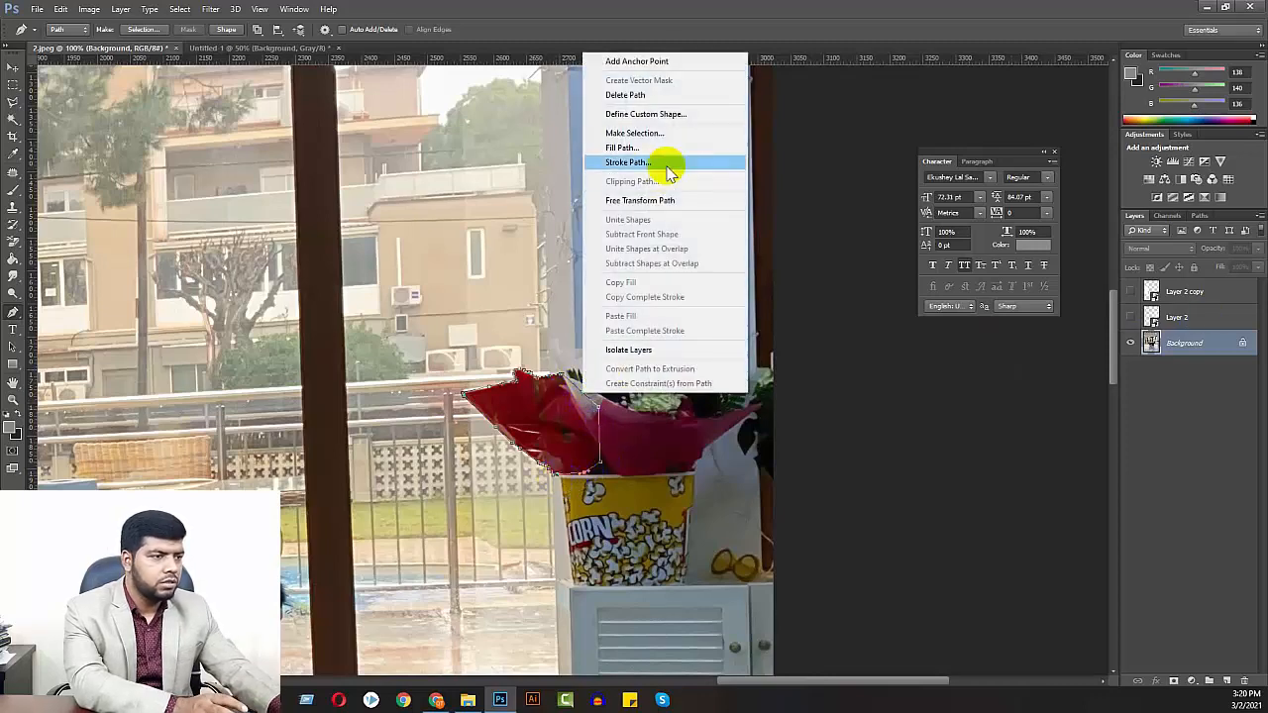
left_click(652, 128)
key("Return")
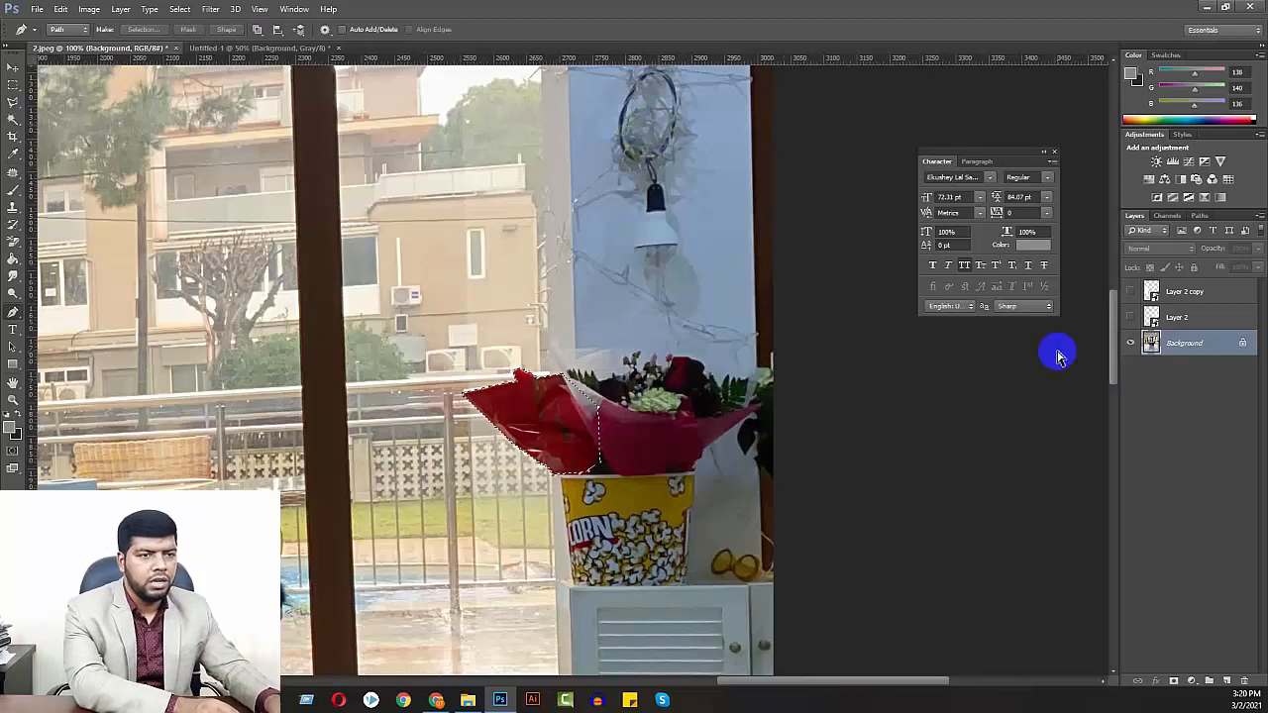
Copy the selected wrapping to a new layer, show Layer 2, and move Layer 2 beneath the new layer
key("ctrl+j")
left_click(1177, 322)
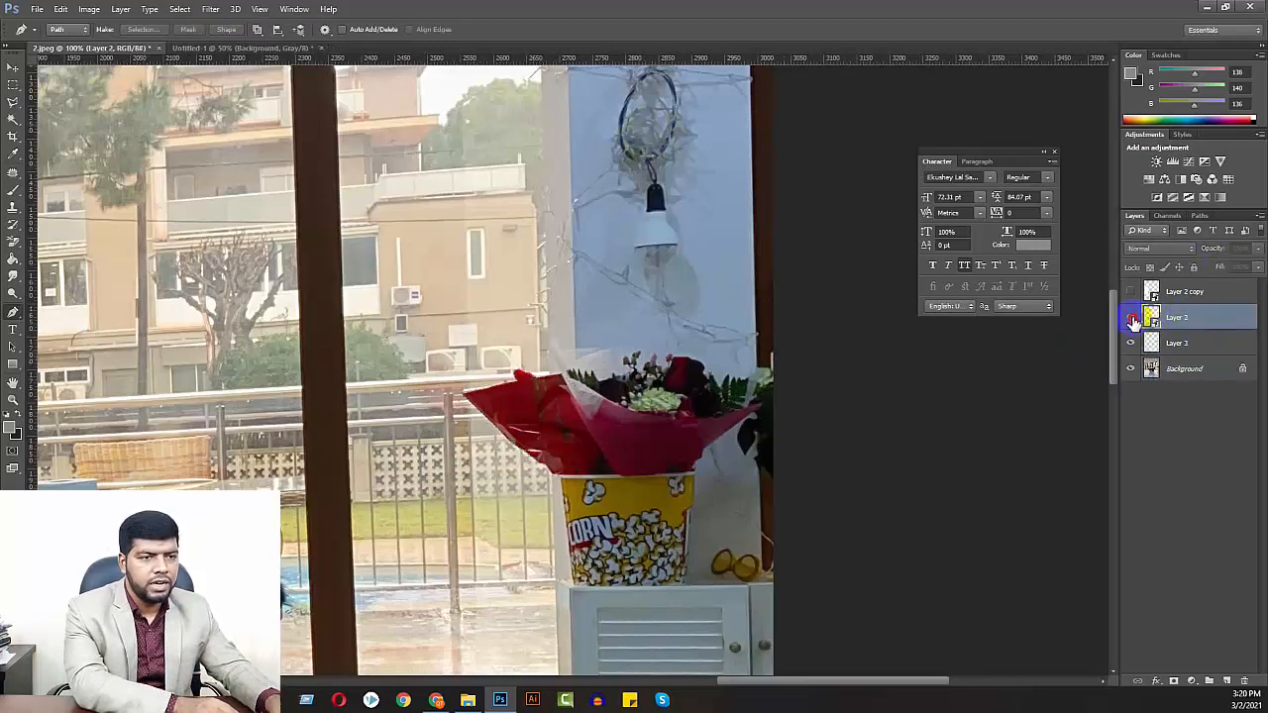
left_click(1131, 319)
left_click_drag(1174, 323, 1175, 352)
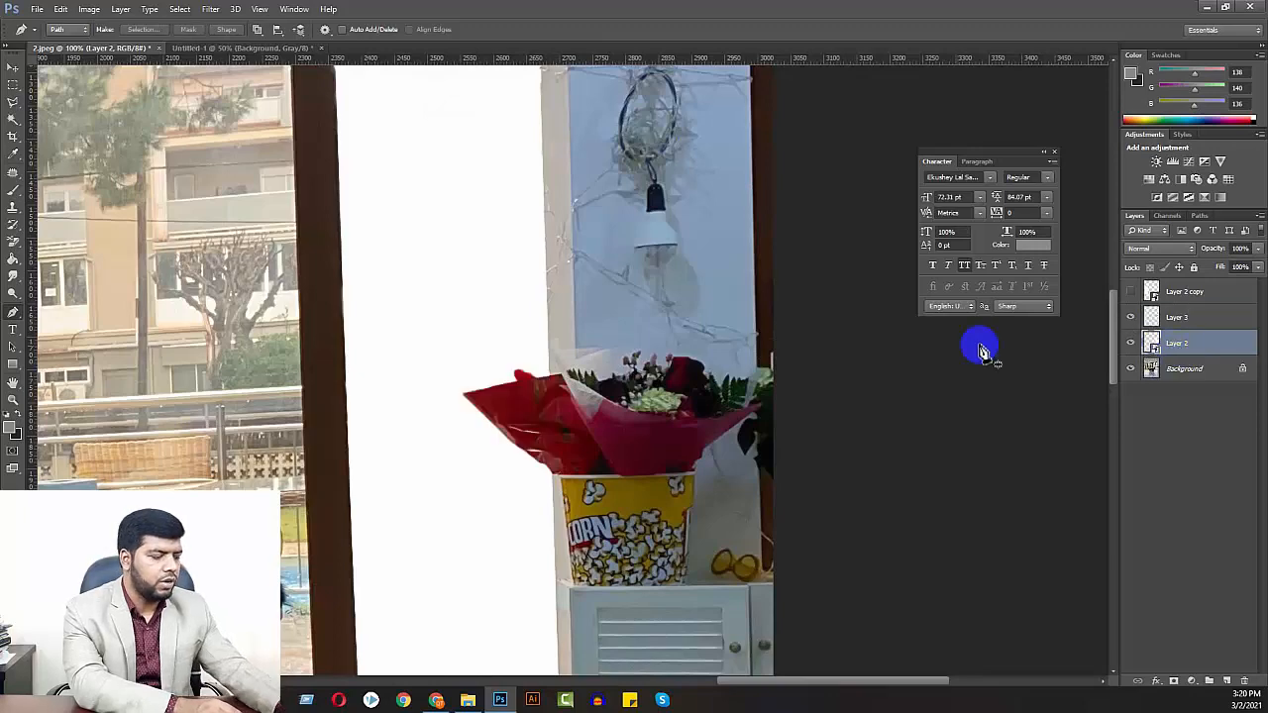
Select Layer 2 copy and make it visible over the windows behind the seated woman
key("ctrl+minus")
key("ctrl+minus")
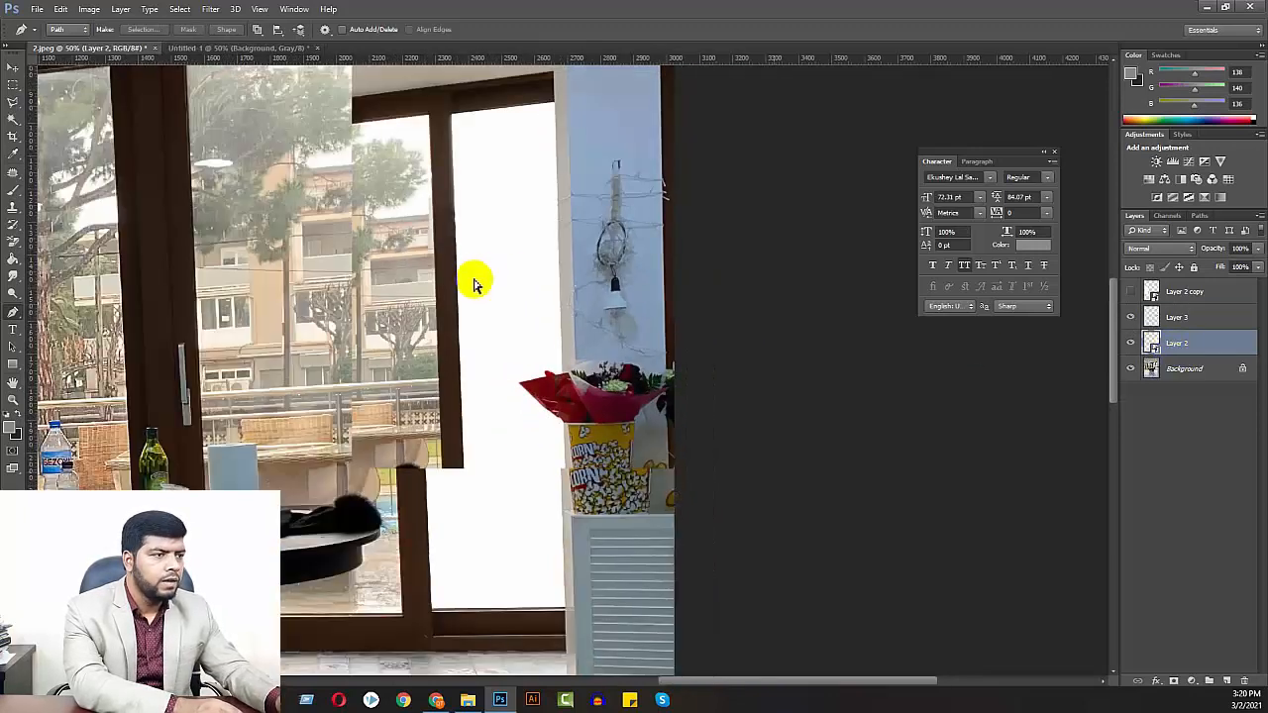
left_click_drag(317, 361, 648, 322)
left_click_drag(355, 345, 493, 335)
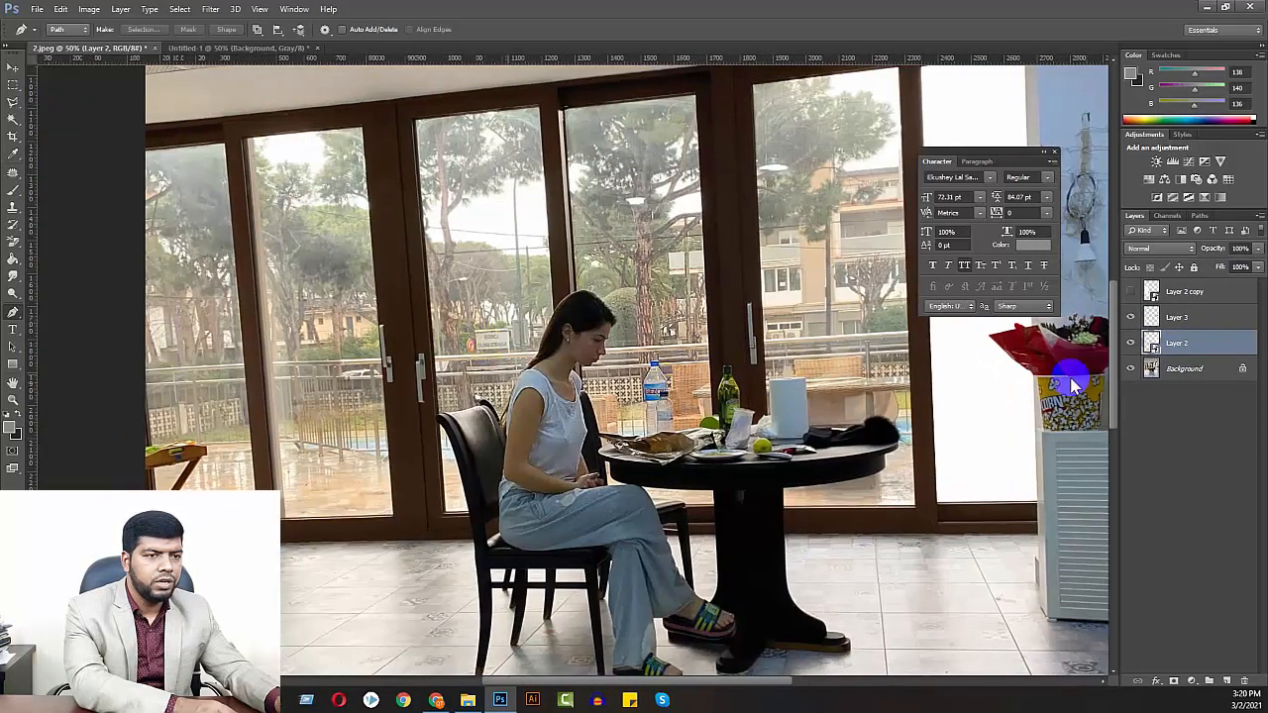
left_click(1159, 292)
left_click(1131, 292)
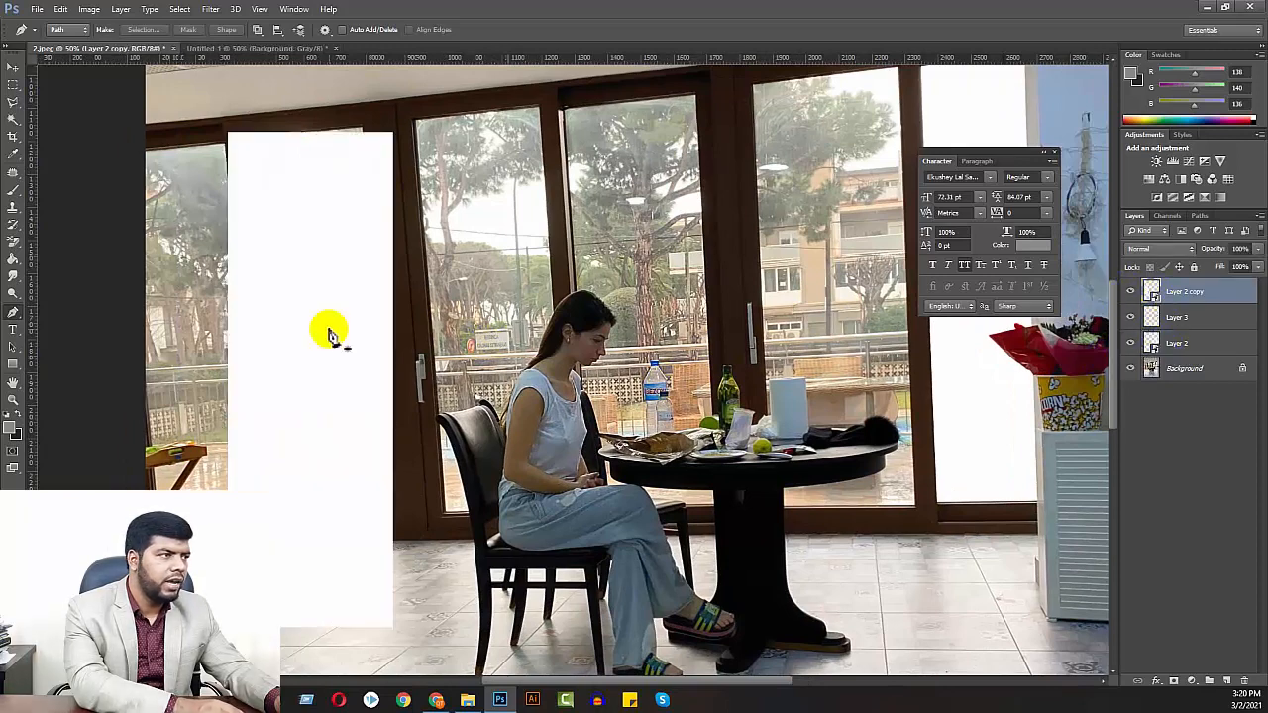
Distort Layer 2 copy so its upper corners match the top corners of the window pane beside the double door handles
left_click(12, 66)
left_click_drag(283, 232, 563, 497)
key("ctrl+t")
key("ctrl+plus")
key("ctrl+plus")
key("ctrl+plus")
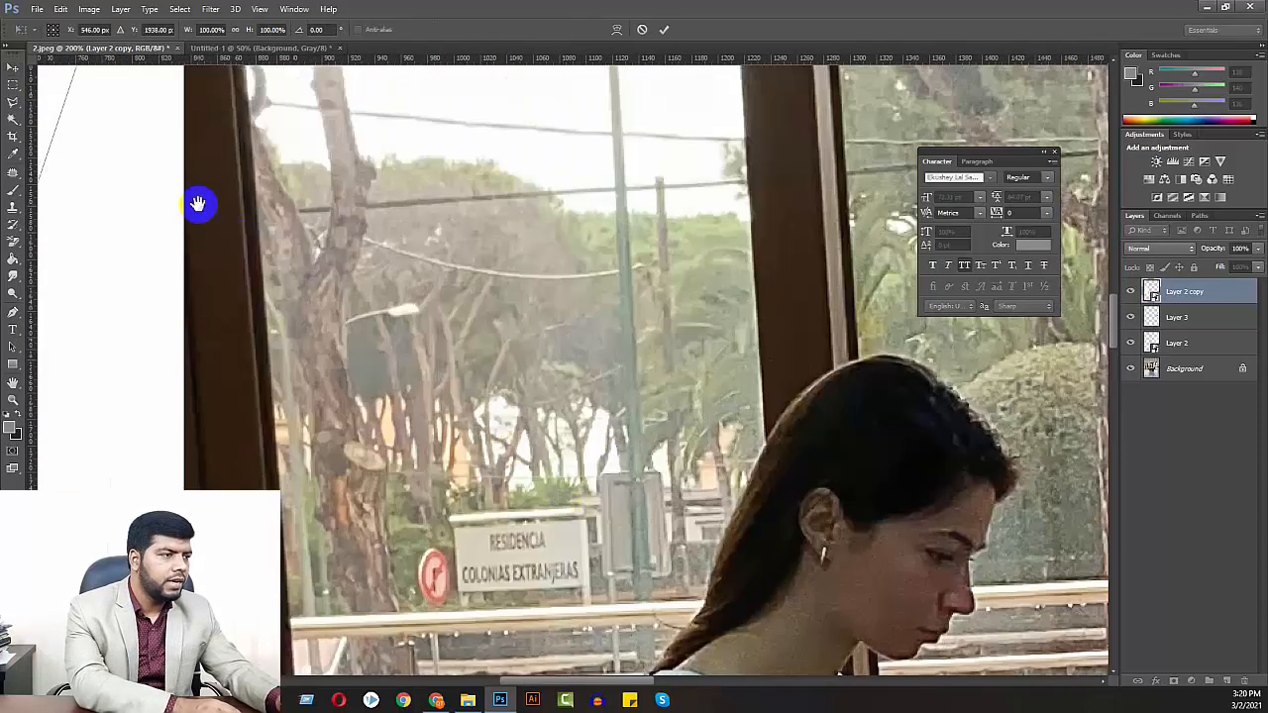
left_click_drag(198, 204, 582, 499)
left_click_drag(328, 329, 626, 577)
left_click_drag(383, 346, 420, 381)
right_click(258, 342)
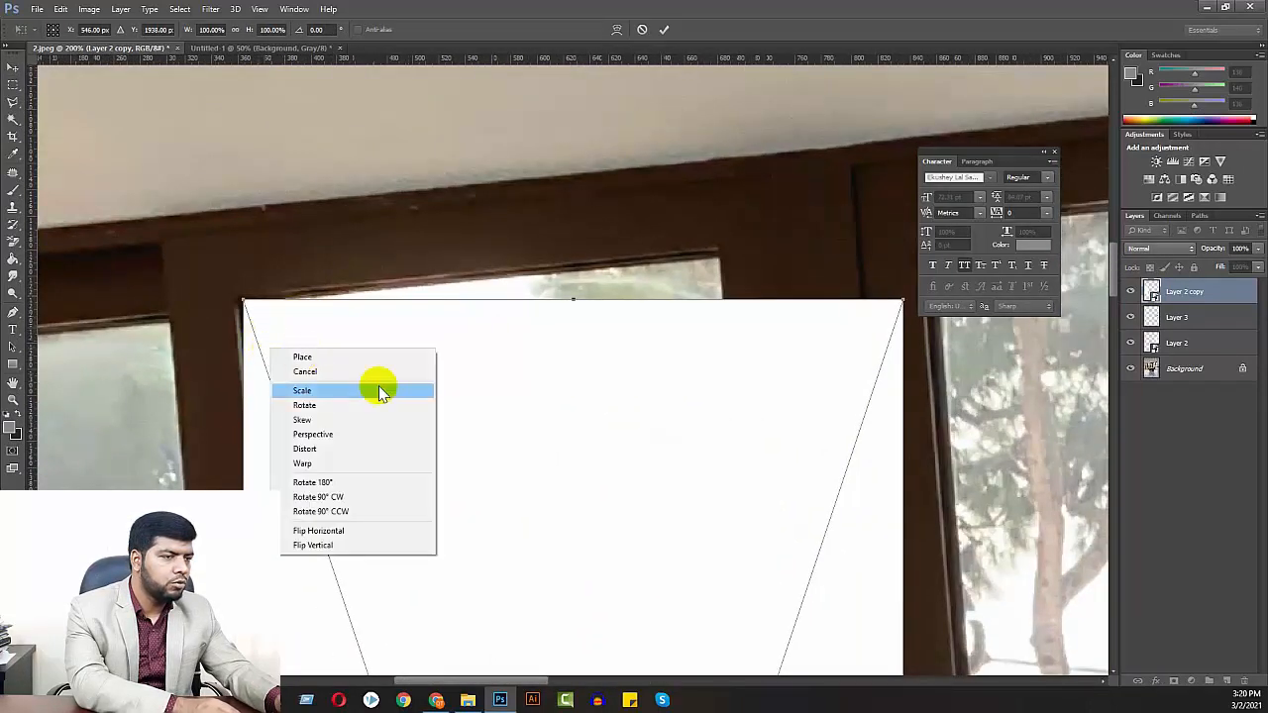
left_click(320, 448)
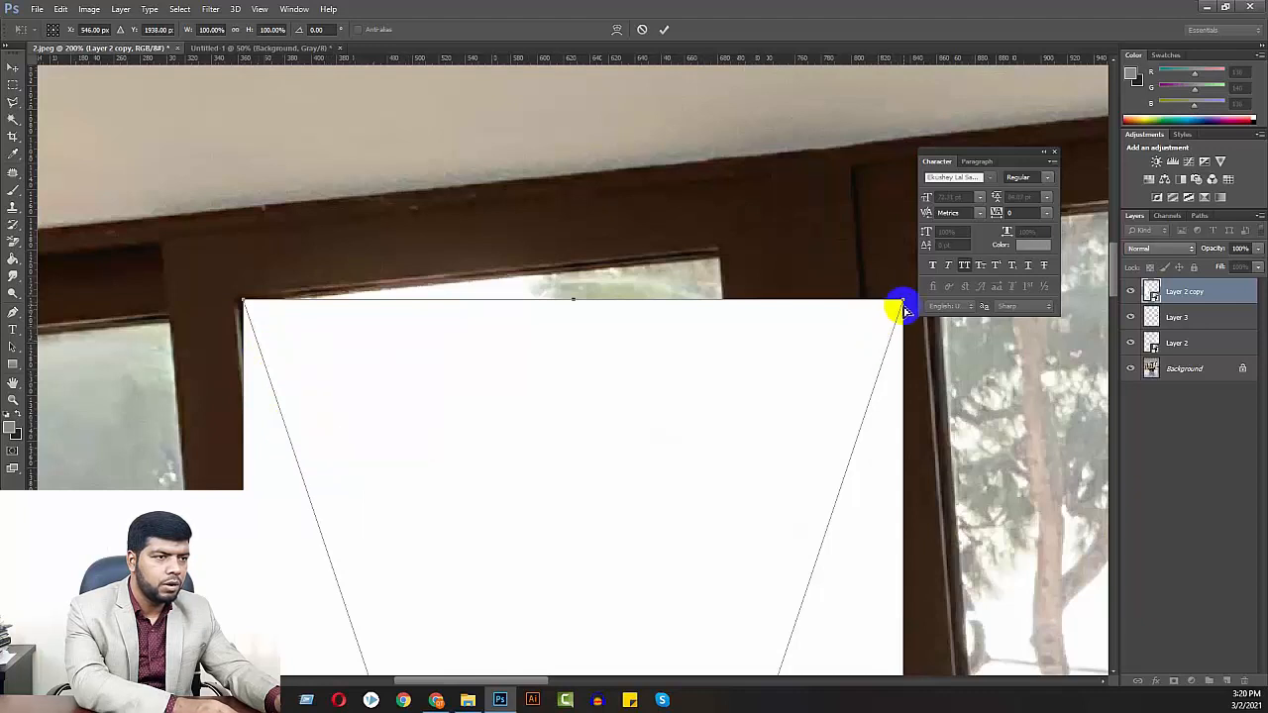
left_click_drag(902, 302, 720, 255)
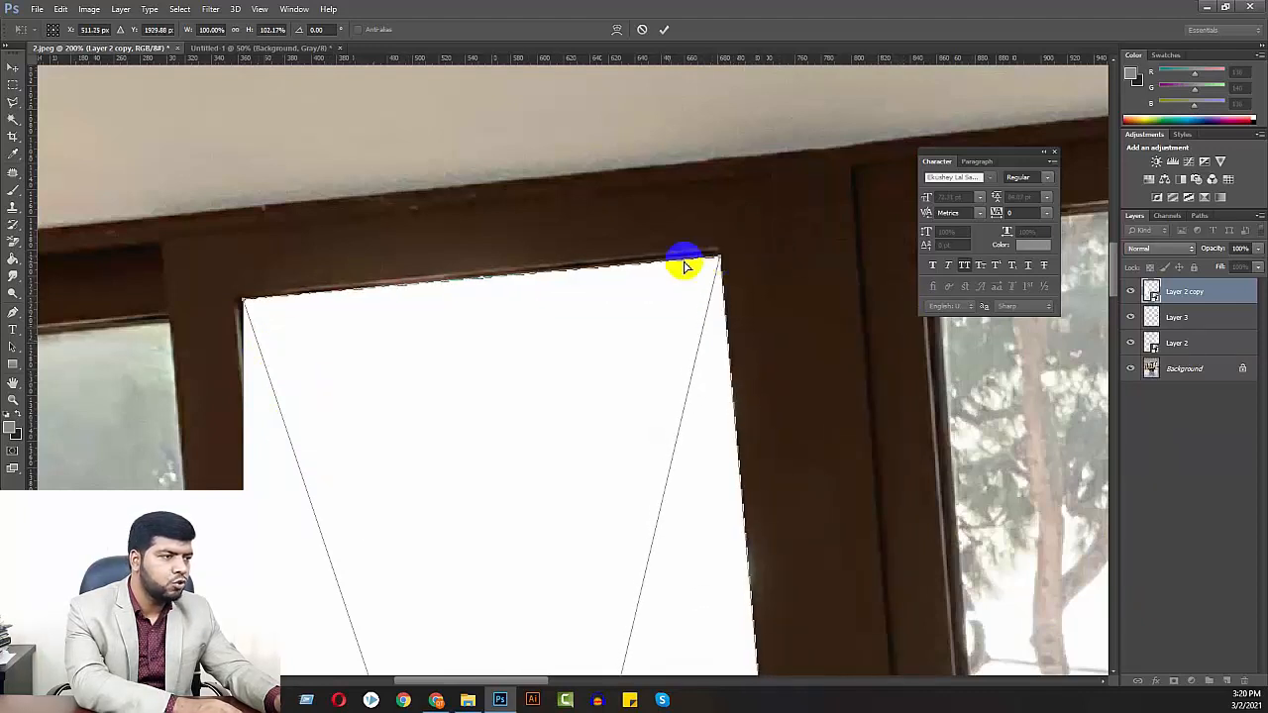
mouse_move(246, 304)
left_mouse_down()
mouse_move(286, 307)
mouse_move(246, 305)
left_mouse_up()
Raise the distorted shape's bottom edge, fit its lower corners to the same pane's bottom corners, and apply the transformation
left_click_drag(350, 464, 363, 158)
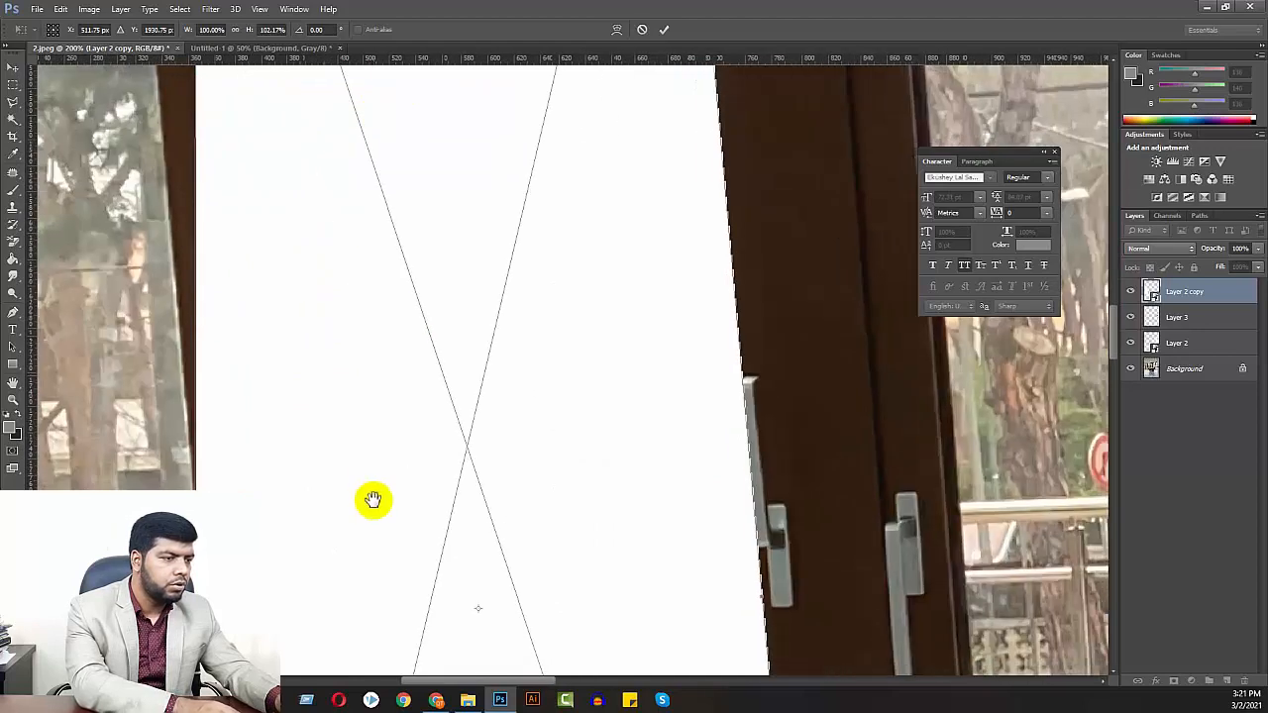
left_click_drag(372, 499, 386, 141)
left_click_drag(489, 450, 477, 194)
left_click_drag(487, 473, 447, 148)
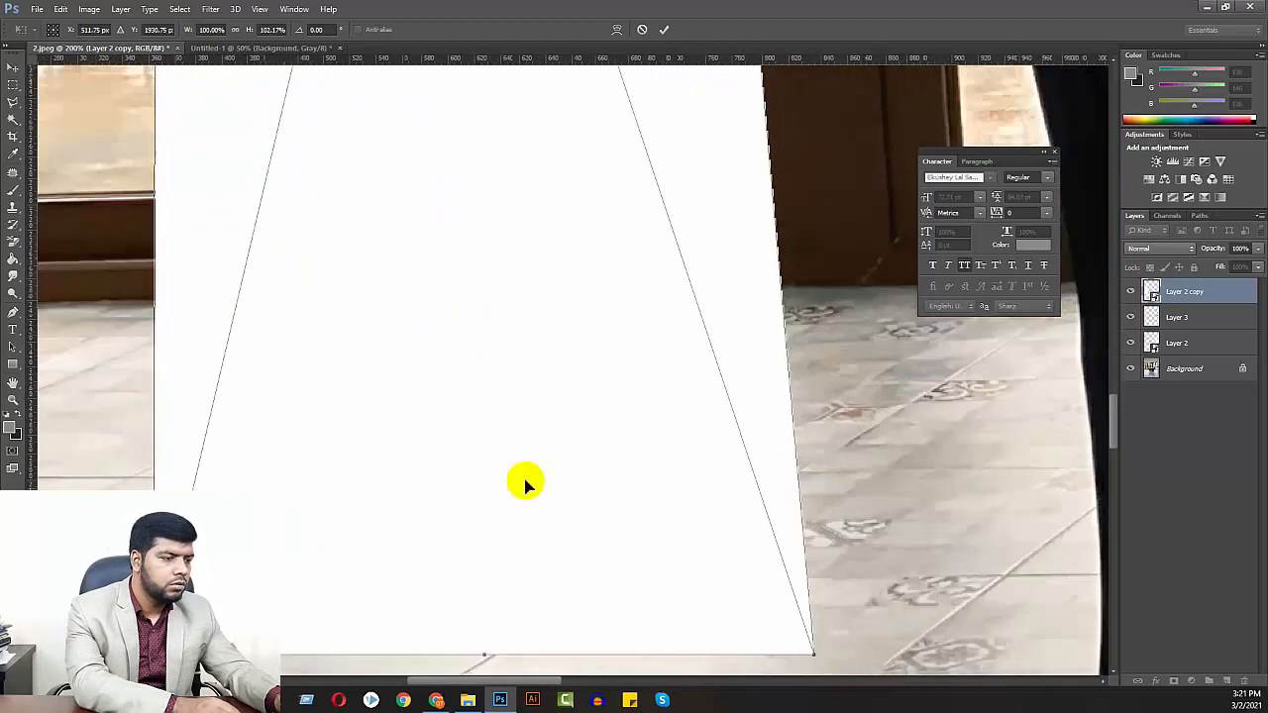
left_click_drag(485, 657, 482, 500)
left_click_drag(730, 502, 651, 391)
left_click_drag(354, 423, 626, 376)
mouse_move(337, 454)
left_mouse_down()
mouse_move(521, 303)
mouse_move(451, 358)
left_mouse_up()
key("ctrl+minus")
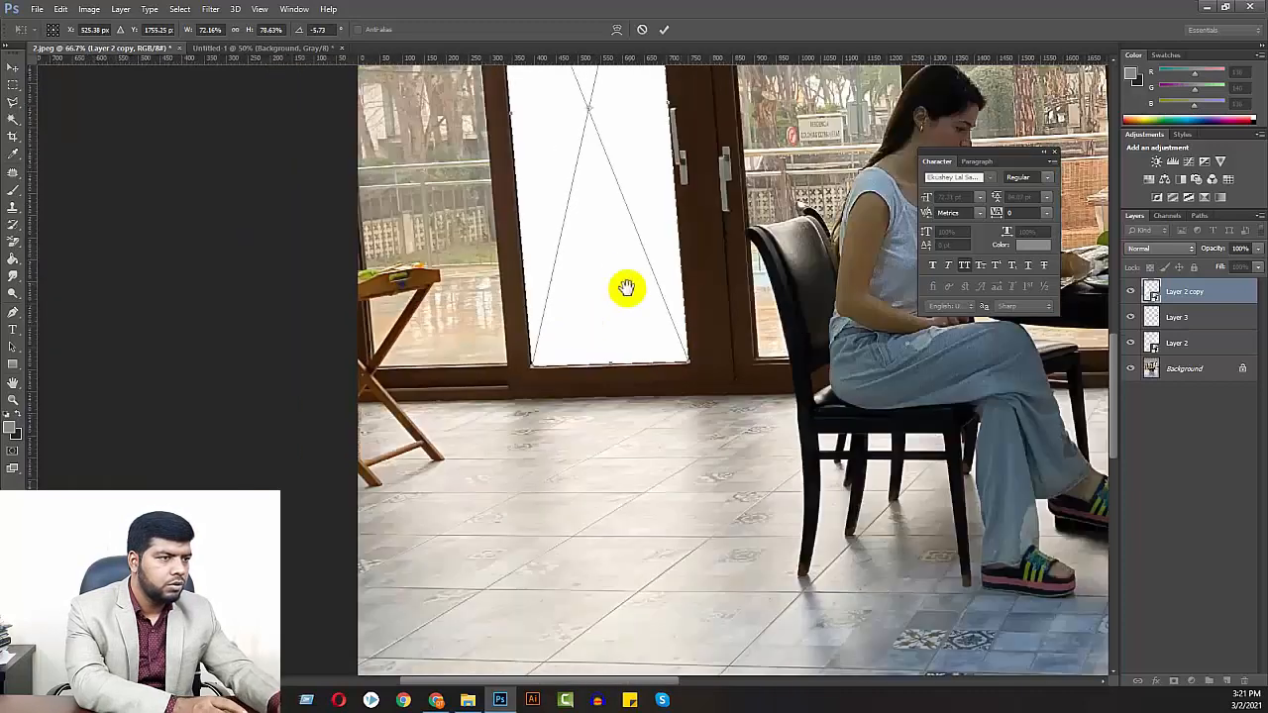
left_click_drag(625, 288, 575, 425)
key("Return")
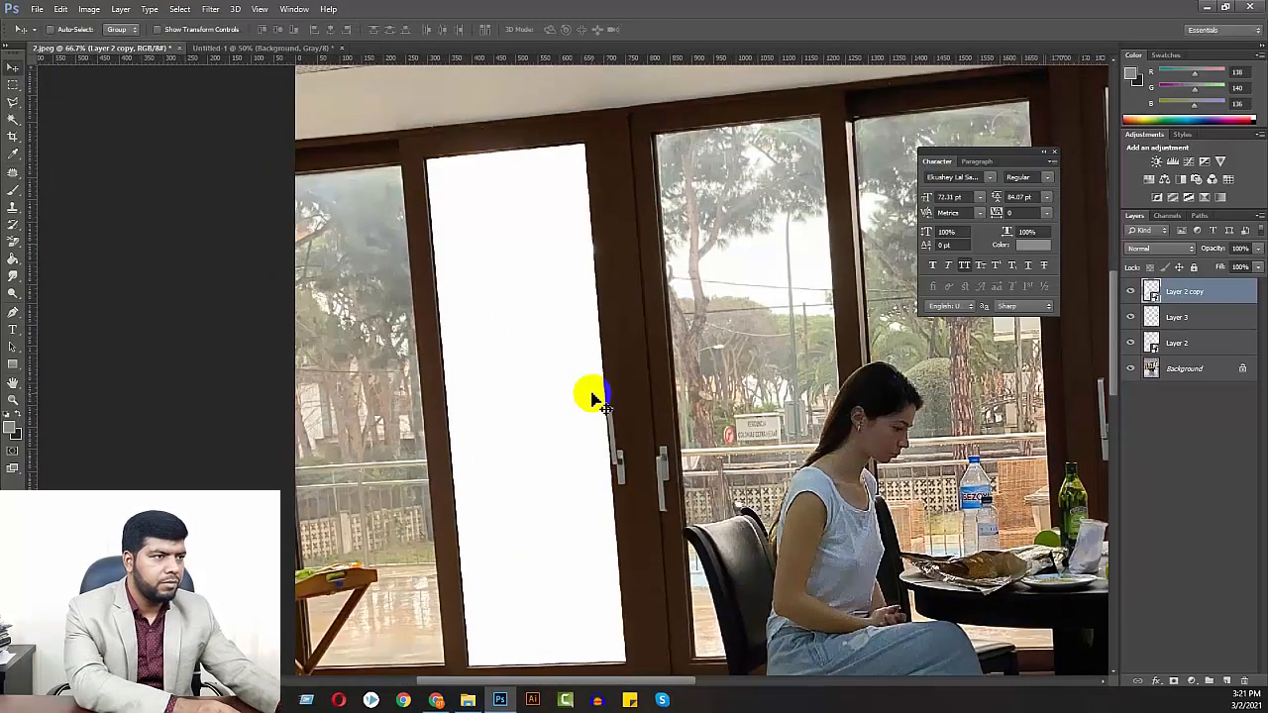
Check the fitted panes in the whole photo by hiding and reshowing Layer 3, and look at the striped Untitled-1 design
key("ctrl+minus")
key("ctrl+minus")
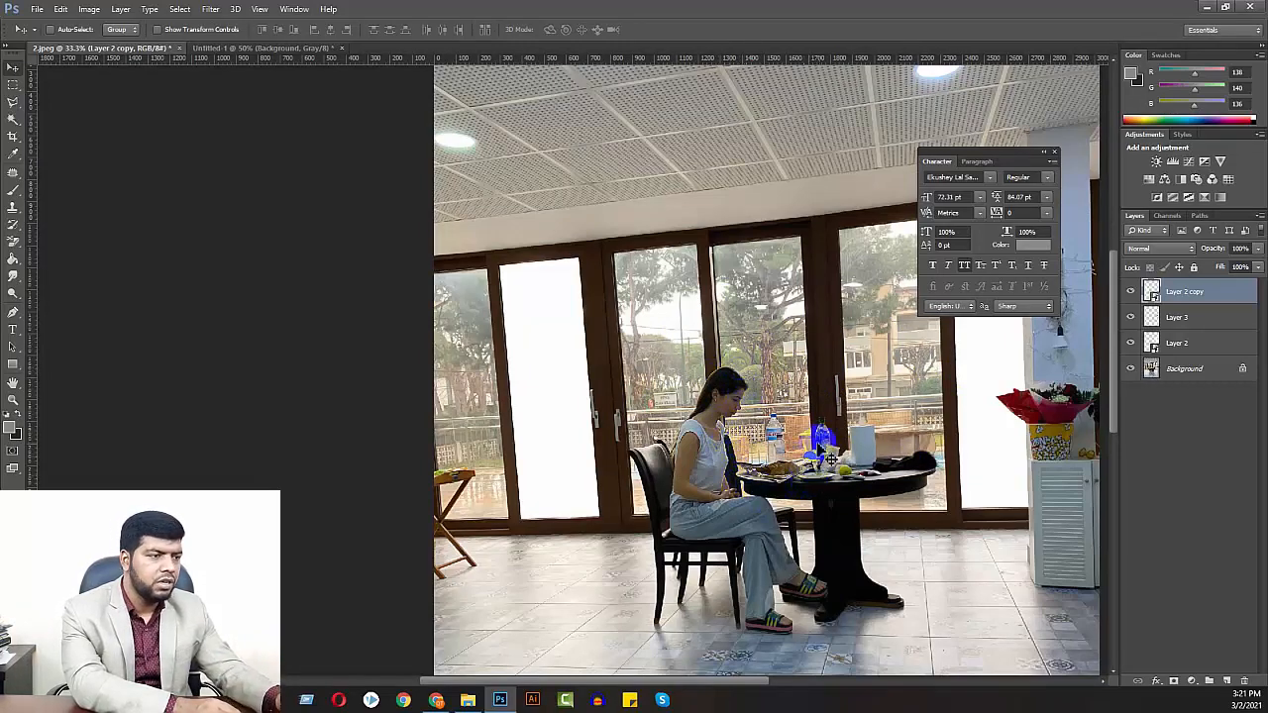
left_click_drag(837, 389, 671, 405)
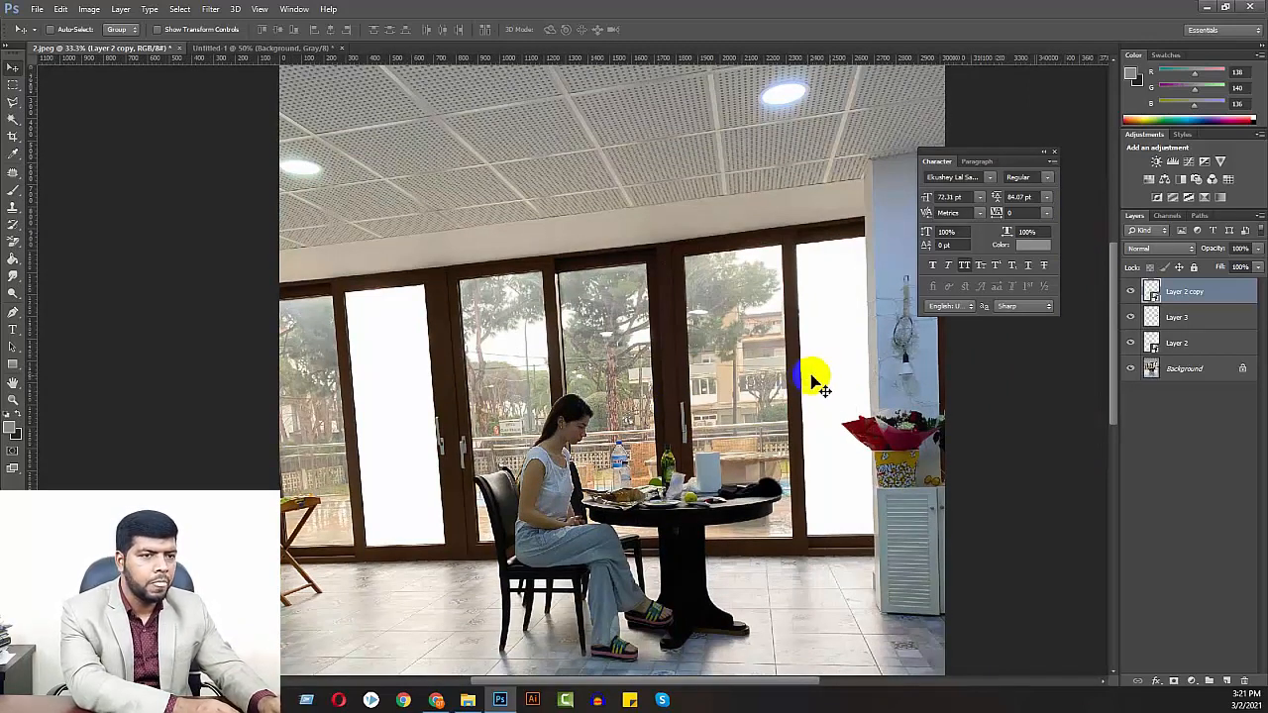
left_click(1189, 327)
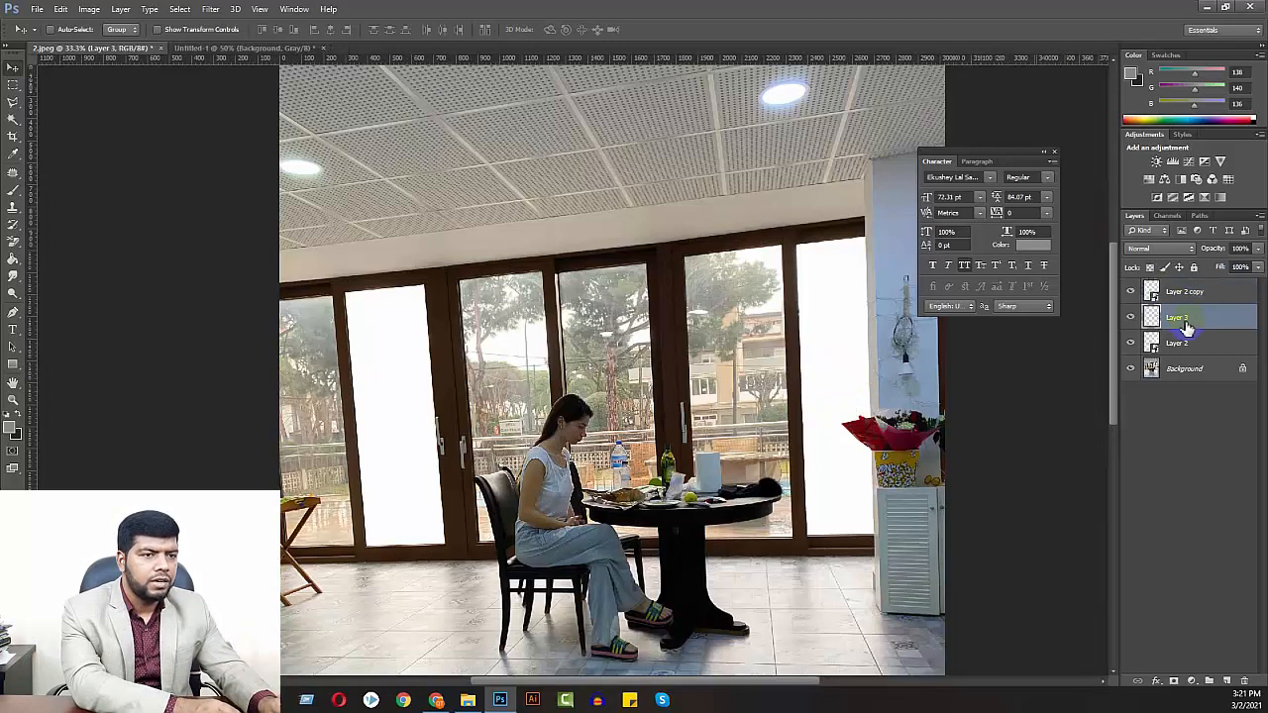
left_click(1131, 319)
left_click(1131, 319)
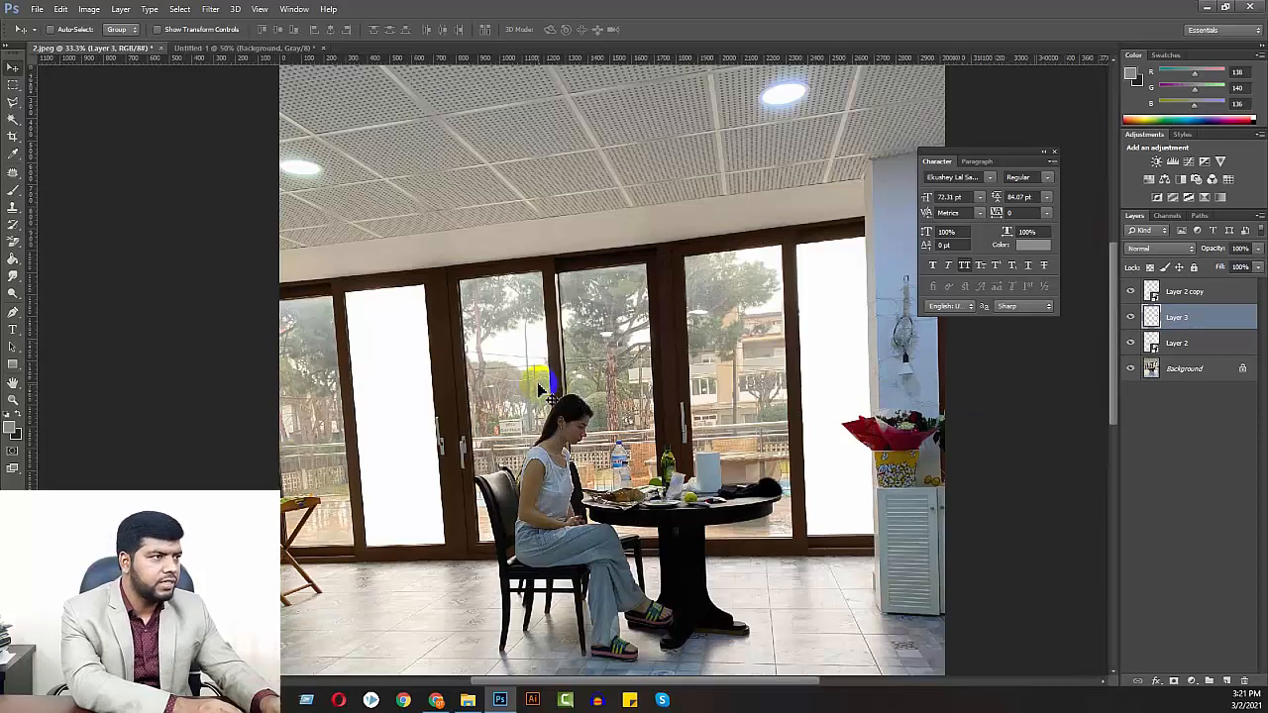
left_click(214, 48)
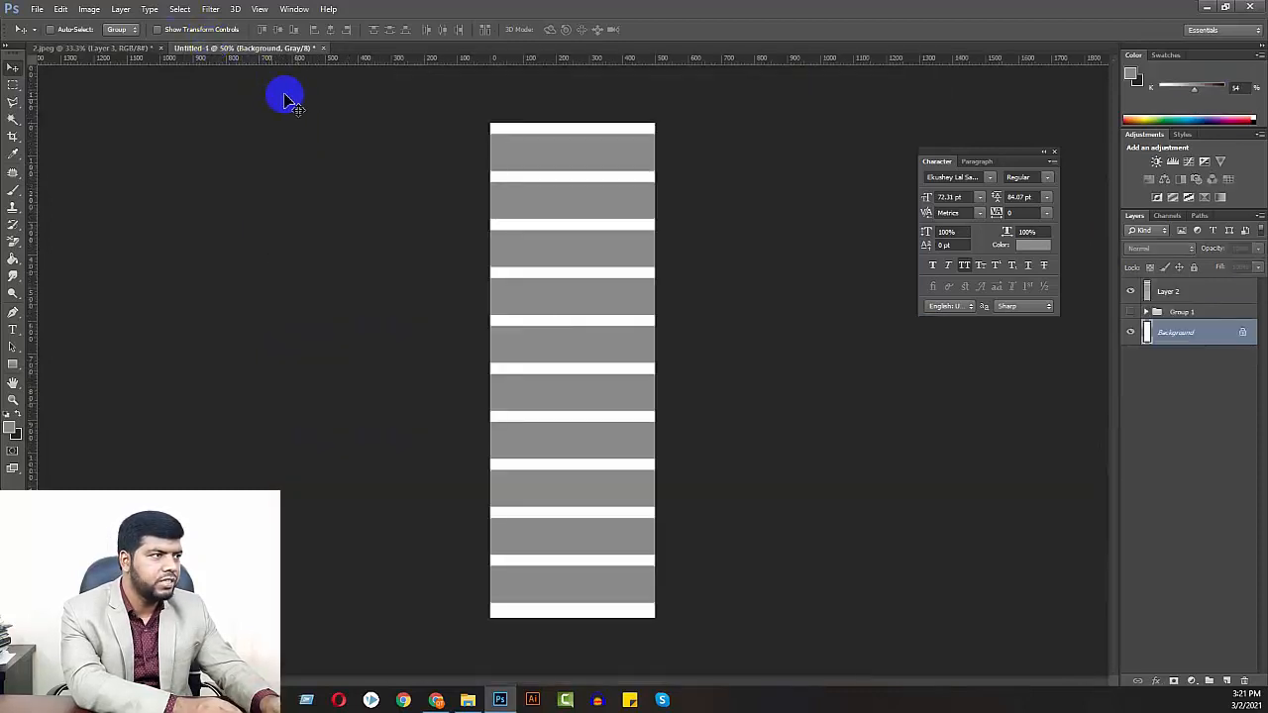
left_click(108, 47)
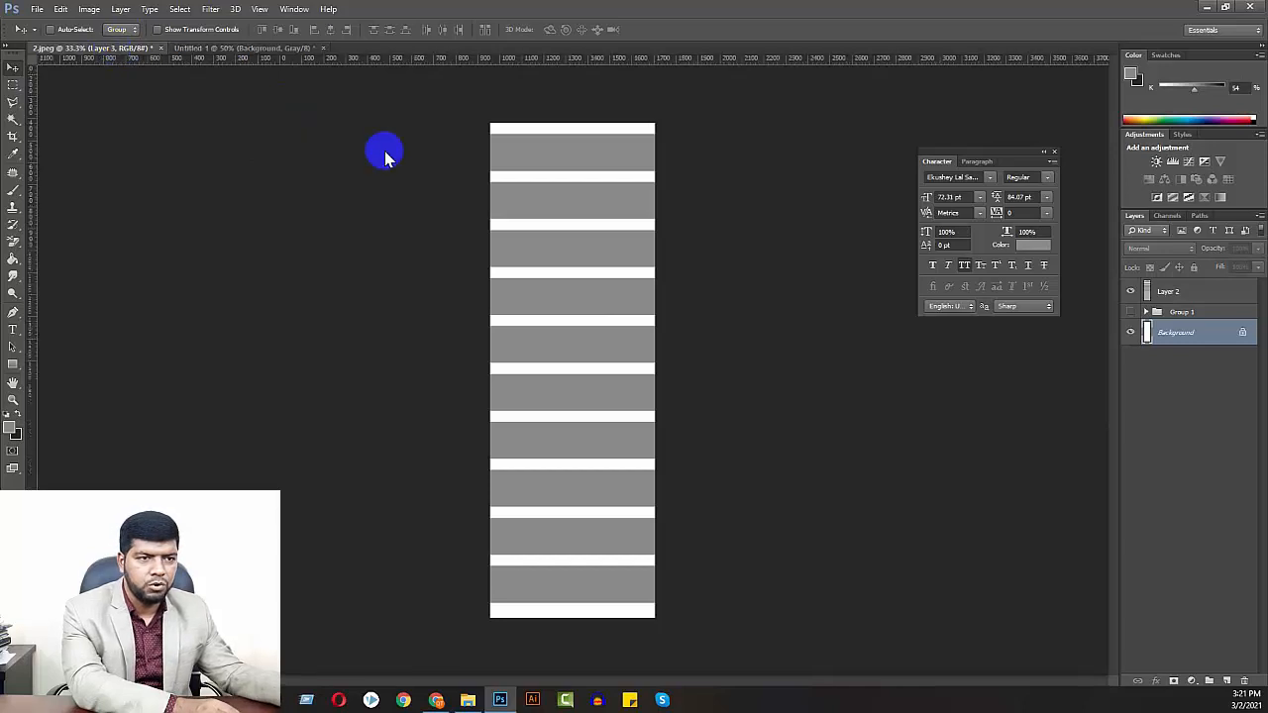
Open the contents of the Layer 2 copy smart object and copy the striped Layer 2 from Untitled-1 into it
left_click(1179, 299)
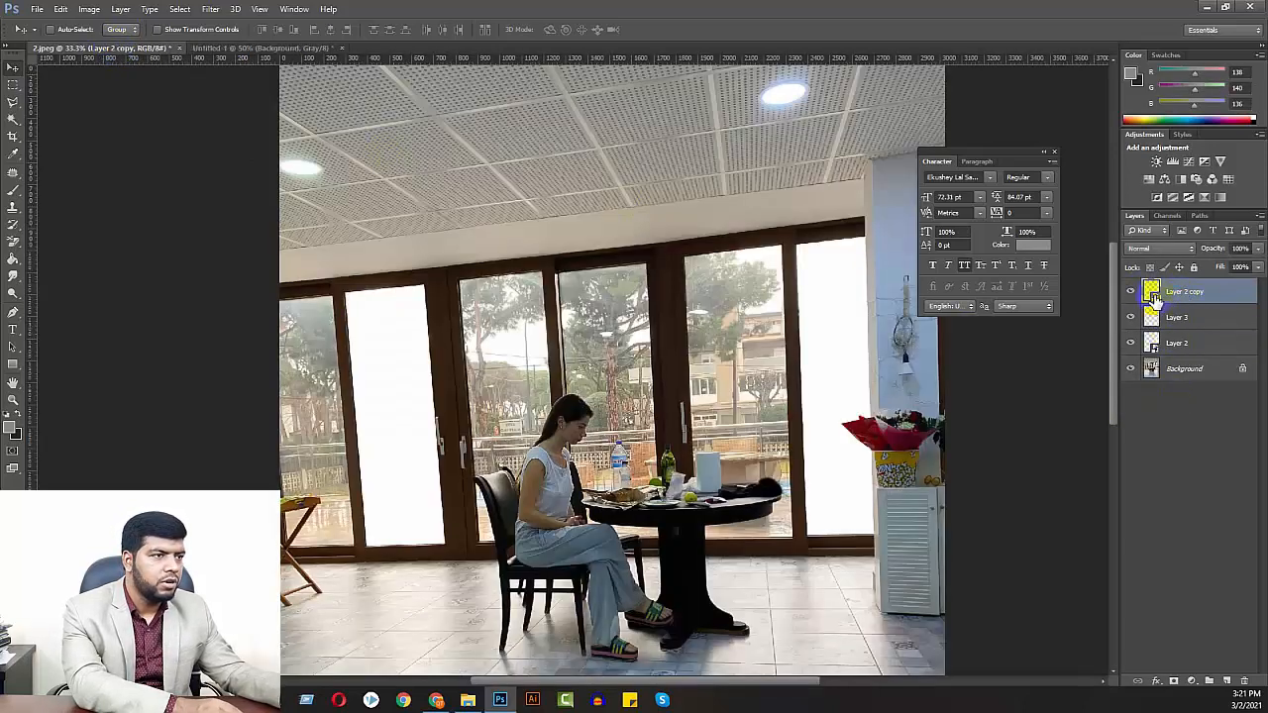
double_click(1152, 293)
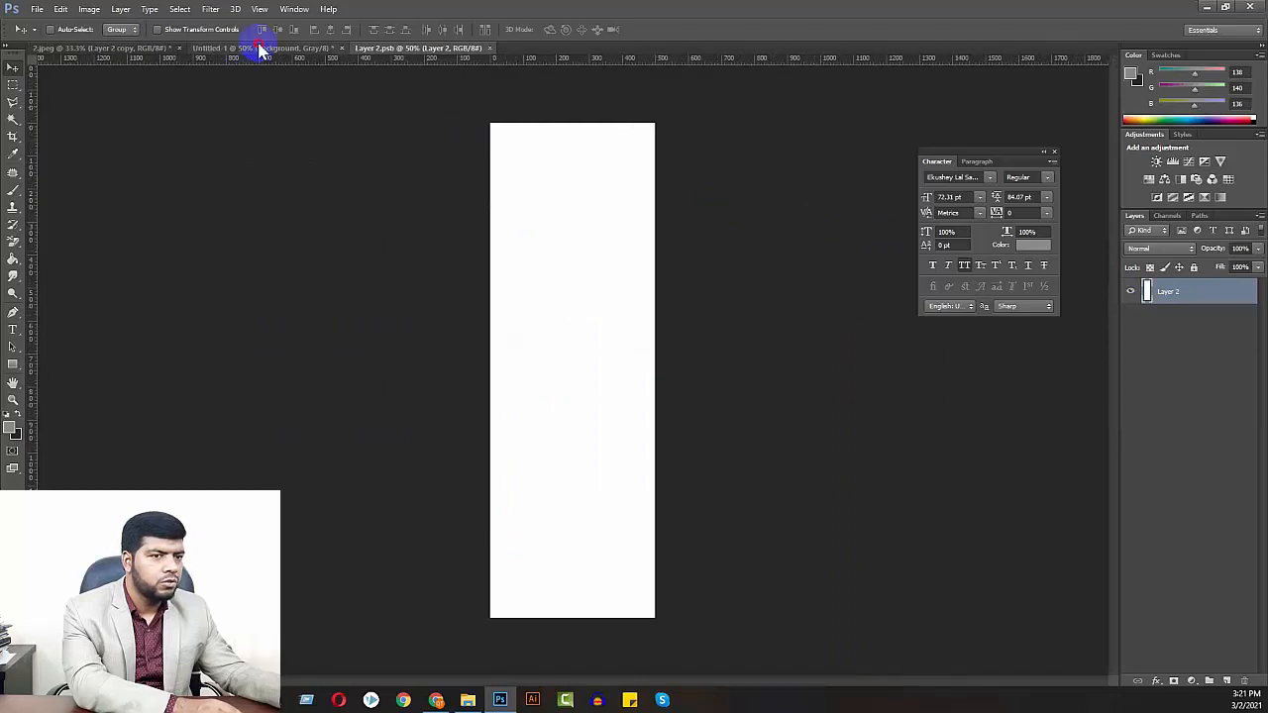
left_click(260, 48)
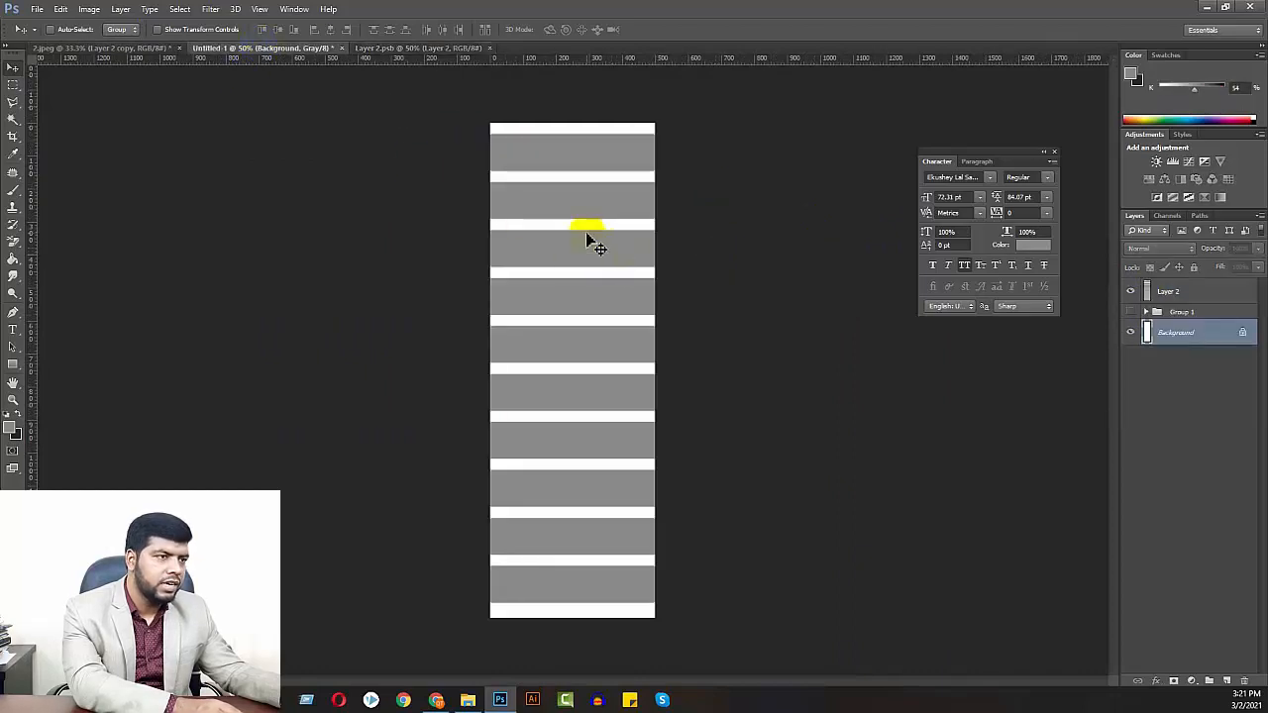
left_click(1165, 291)
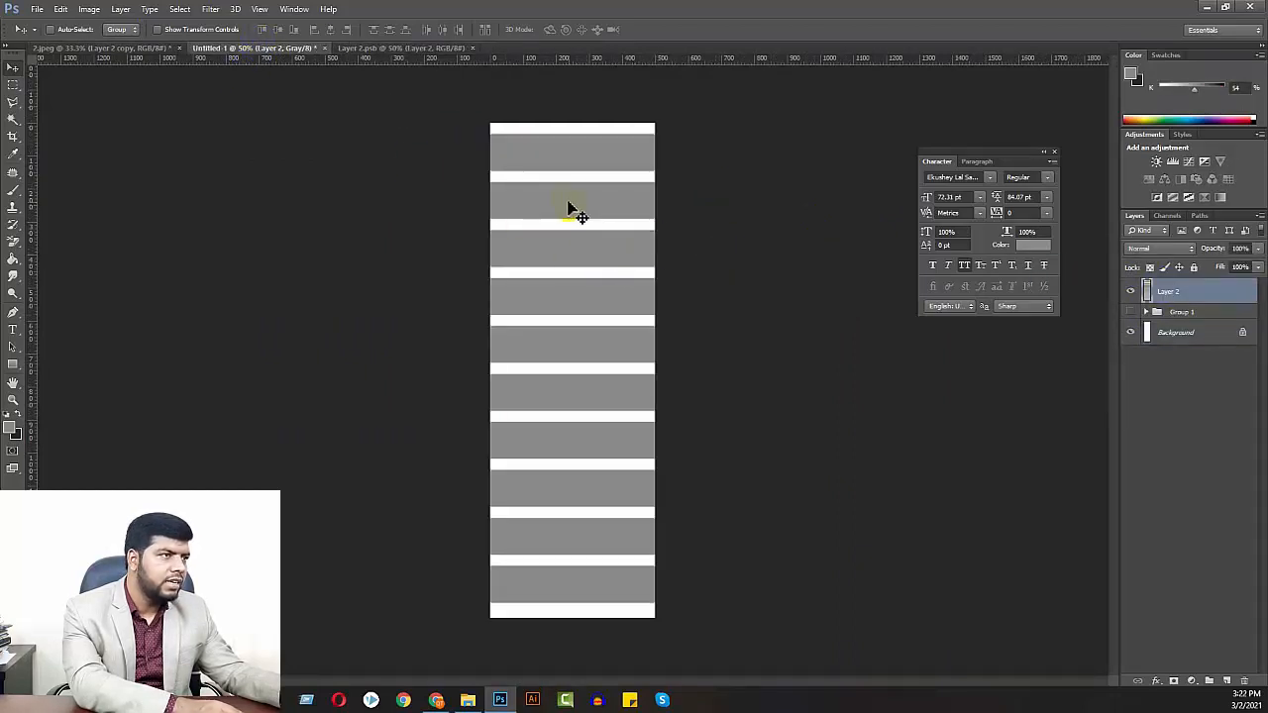
left_click(357, 48)
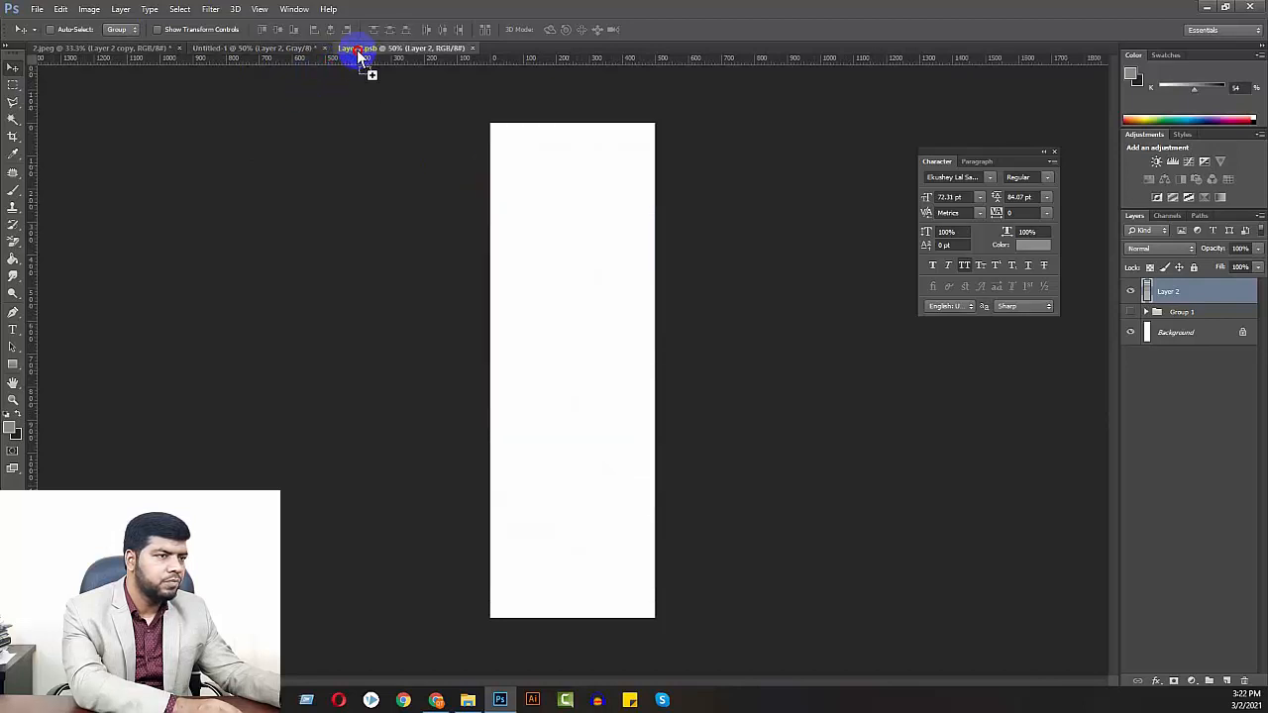
left_click_drag(554, 278, 558, 287)
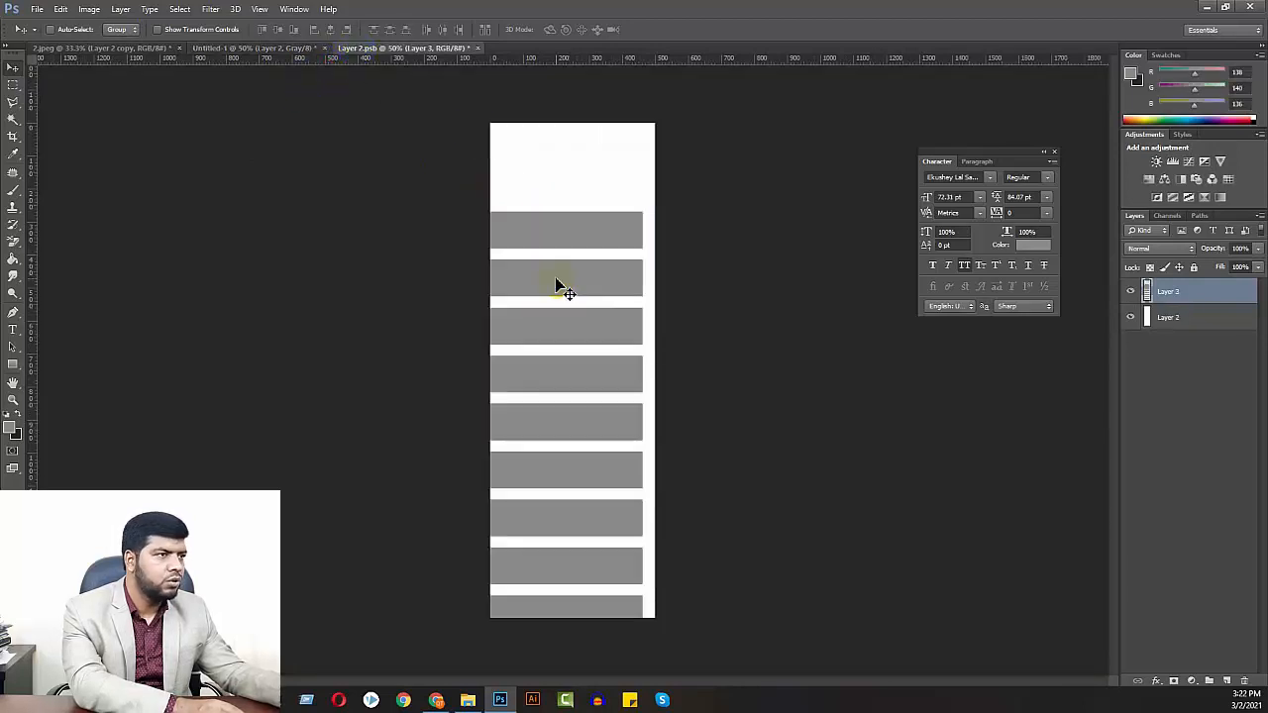
Centre the copied stripes horizontally and vertically on the canvas, and shift them down slightly to leave a gap at the top
key("ctrl+a")
left_click(331, 30)
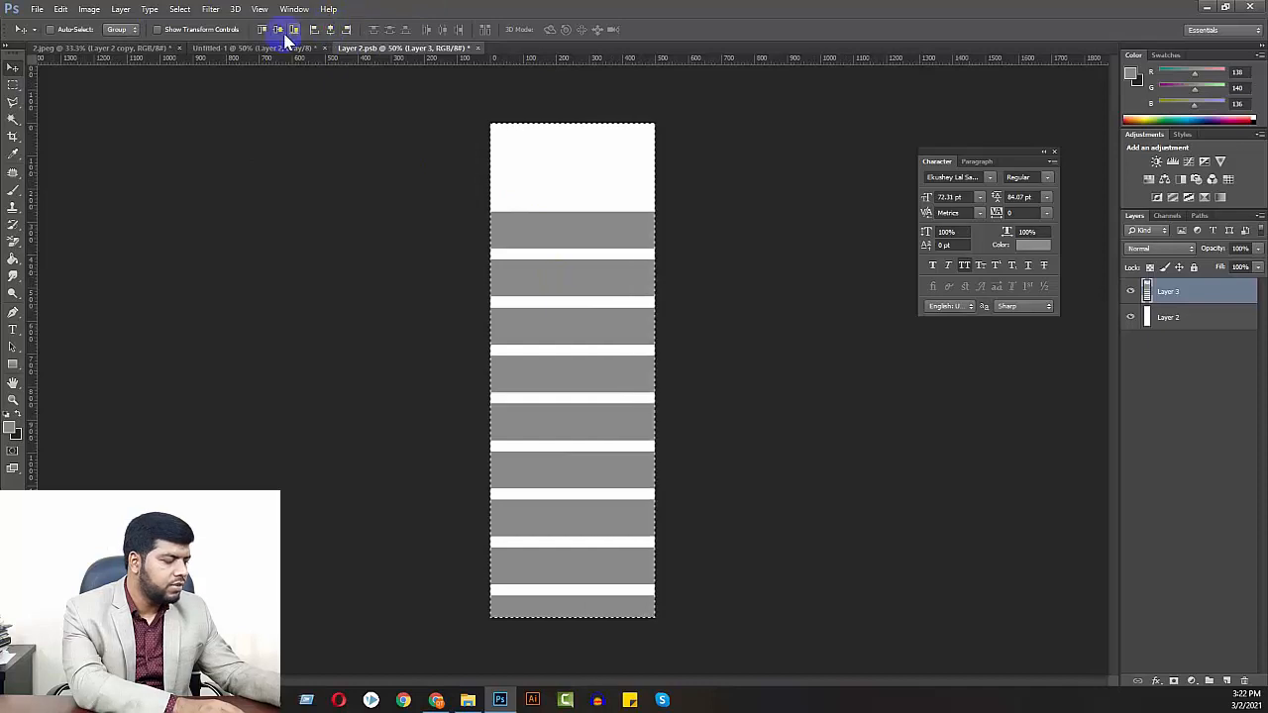
left_click(279, 32)
key("ctrl+d")
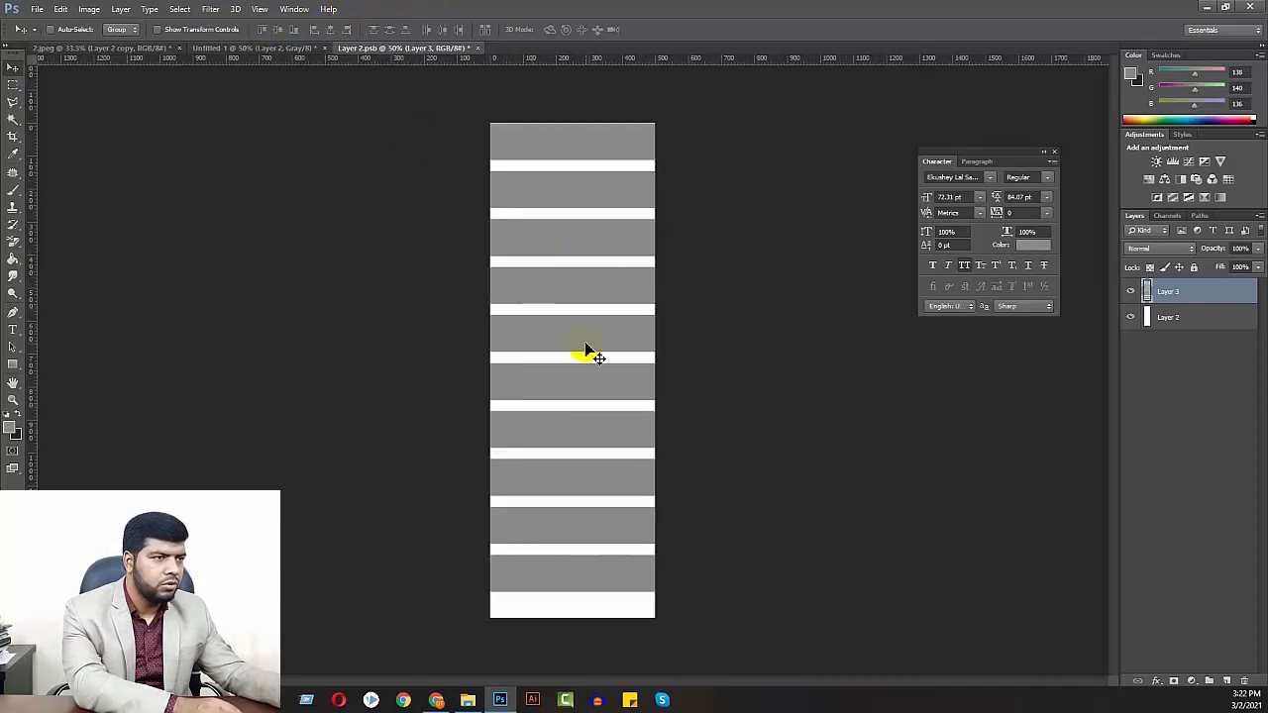
left_click_drag(587, 352, 584, 363)
key("Up")
key("Up")
key("Up")
key("Up")
key("Up")
key("Up")
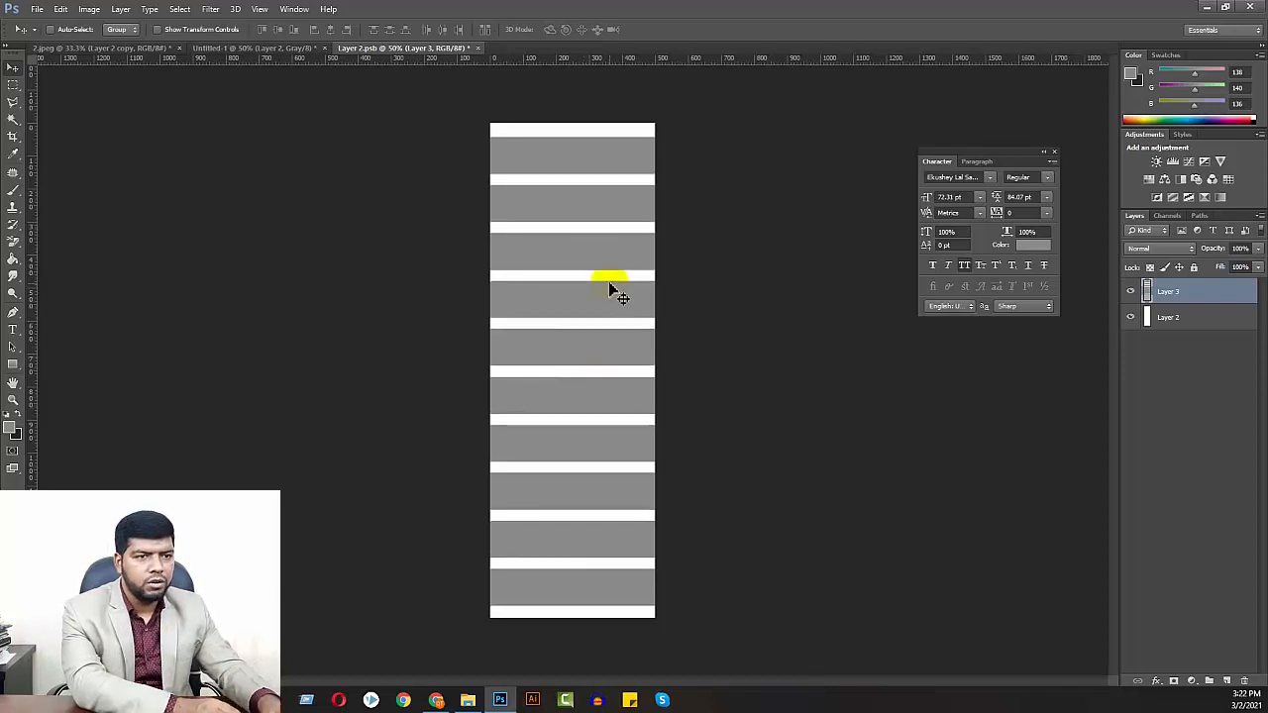
Lower the striped Layer 3's opacity to about 92% and save the smart object with its white Layer 2 hidden
left_click(1259, 251)
left_click_drag(1256, 268, 1255, 268)
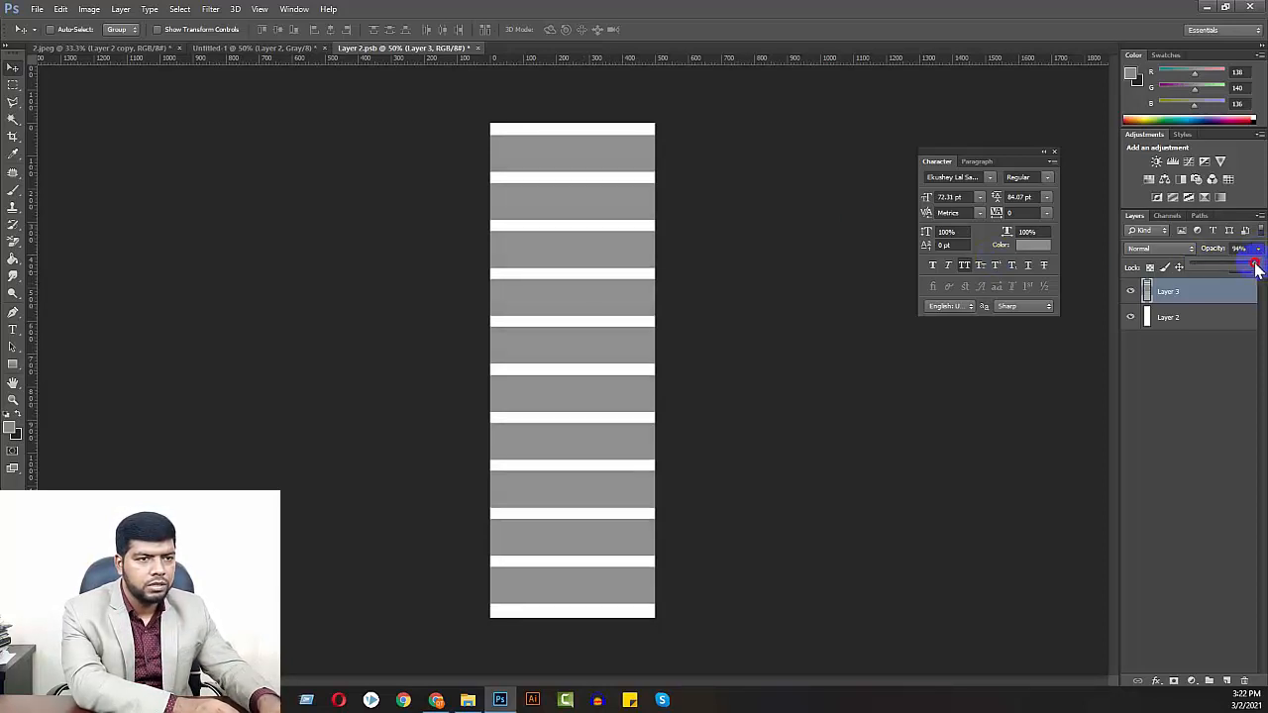
left_click(1132, 319)
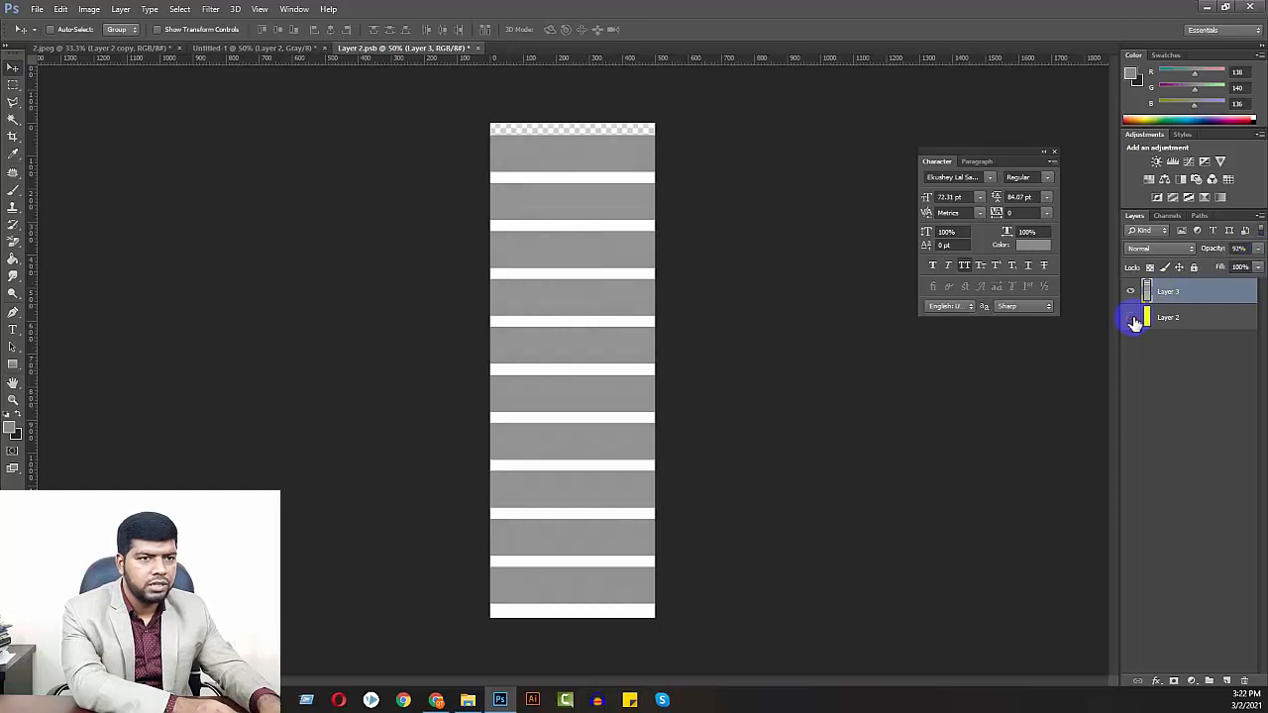
left_click(1258, 250)
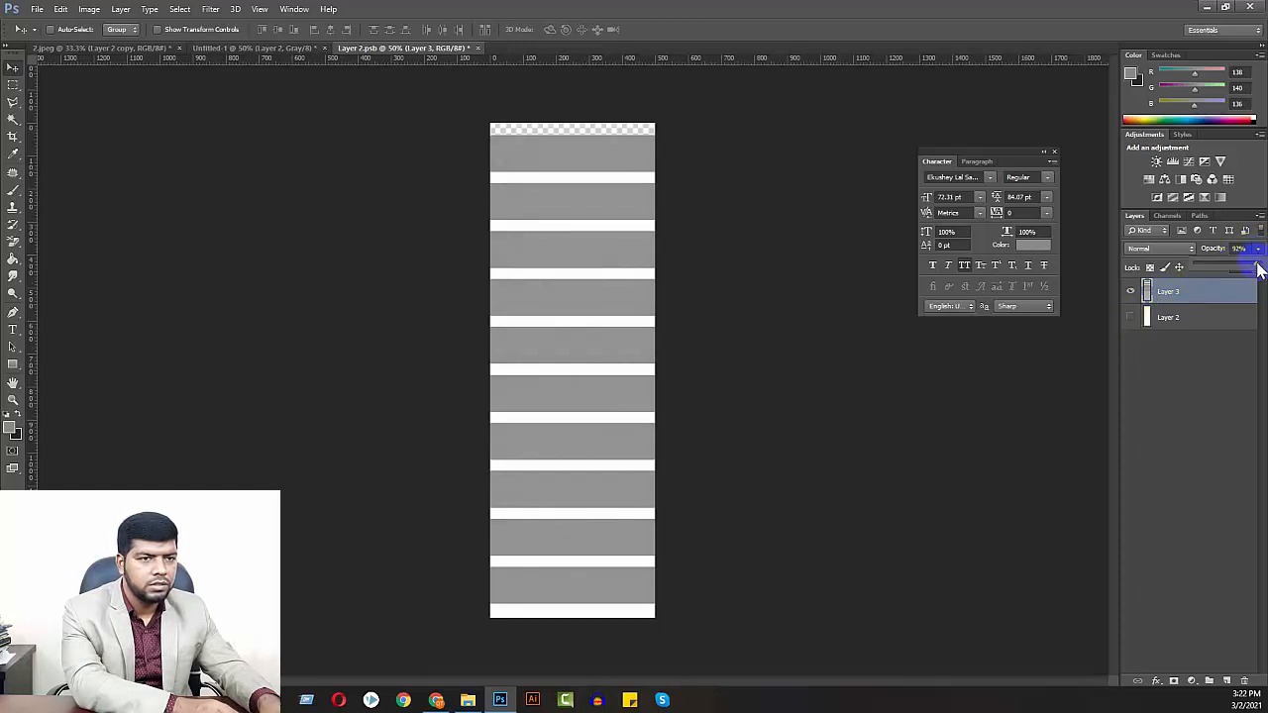
left_click_drag(1258, 267, 1264, 268)
left_click(1189, 357)
key("ctrl+s")
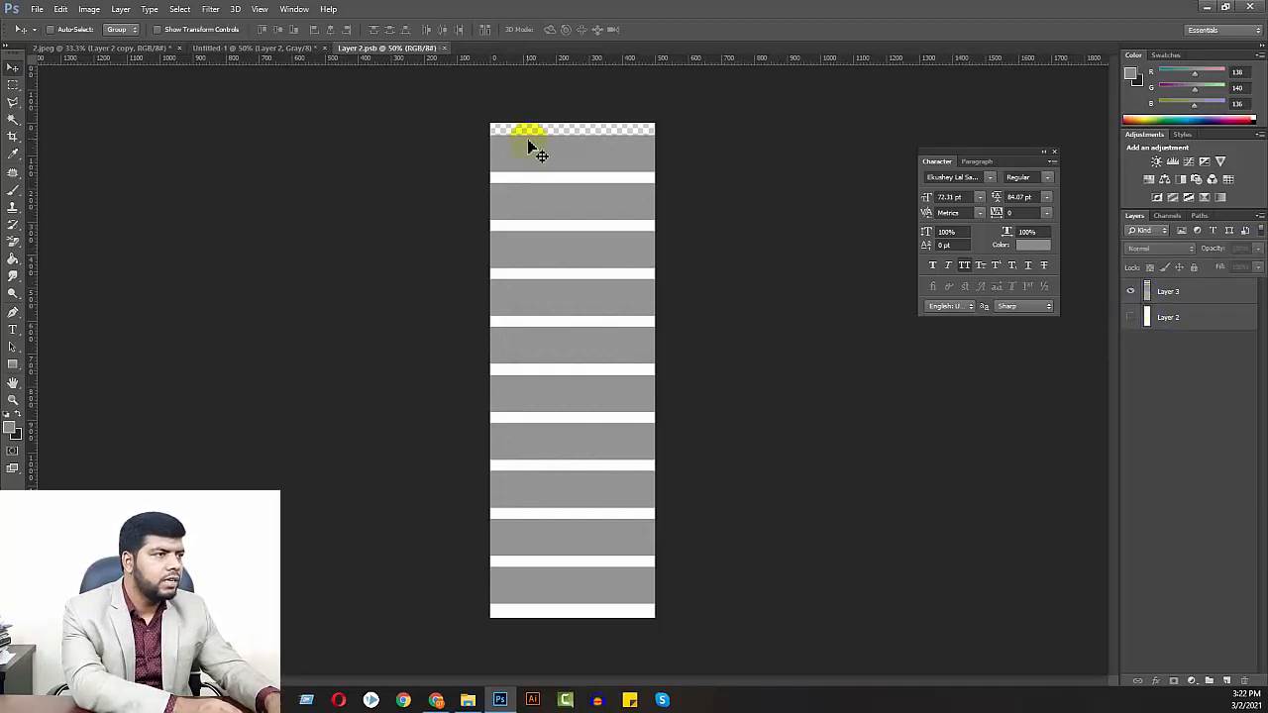
Return to 2.jpeg and examine the updated stripes on both window panes and behind the bouquet
left_click(201, 48)
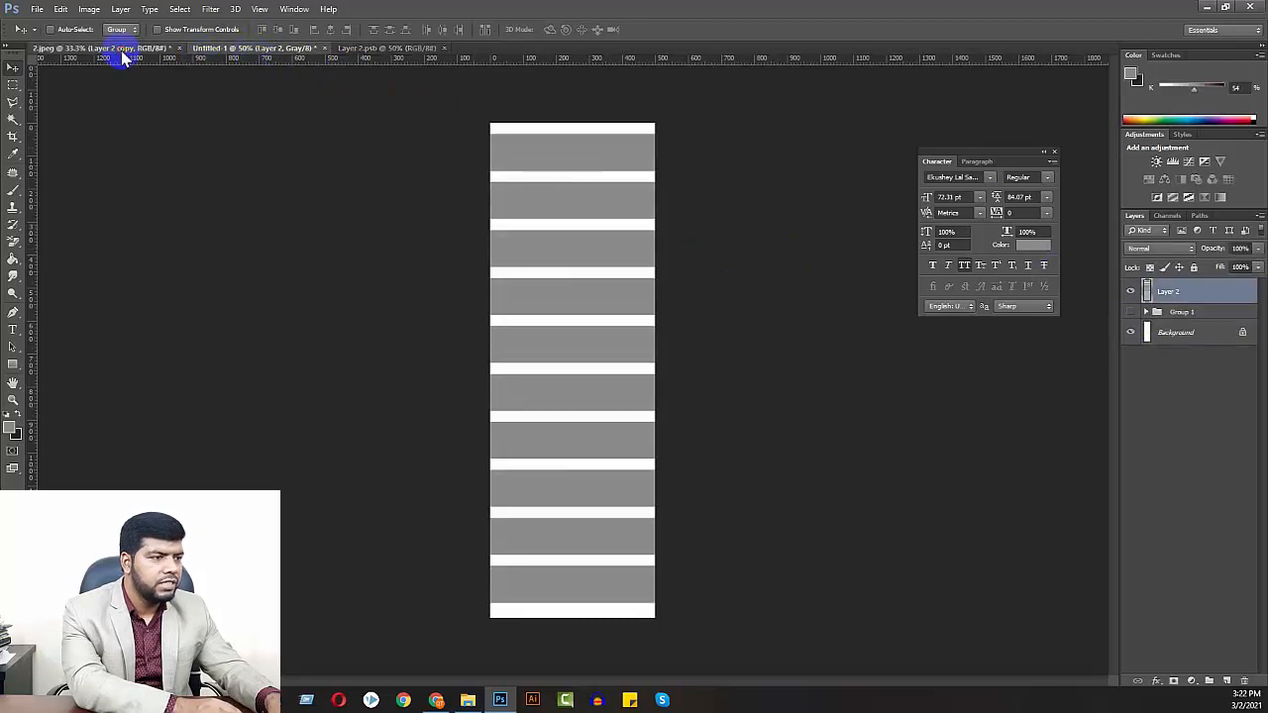
left_click(122, 48)
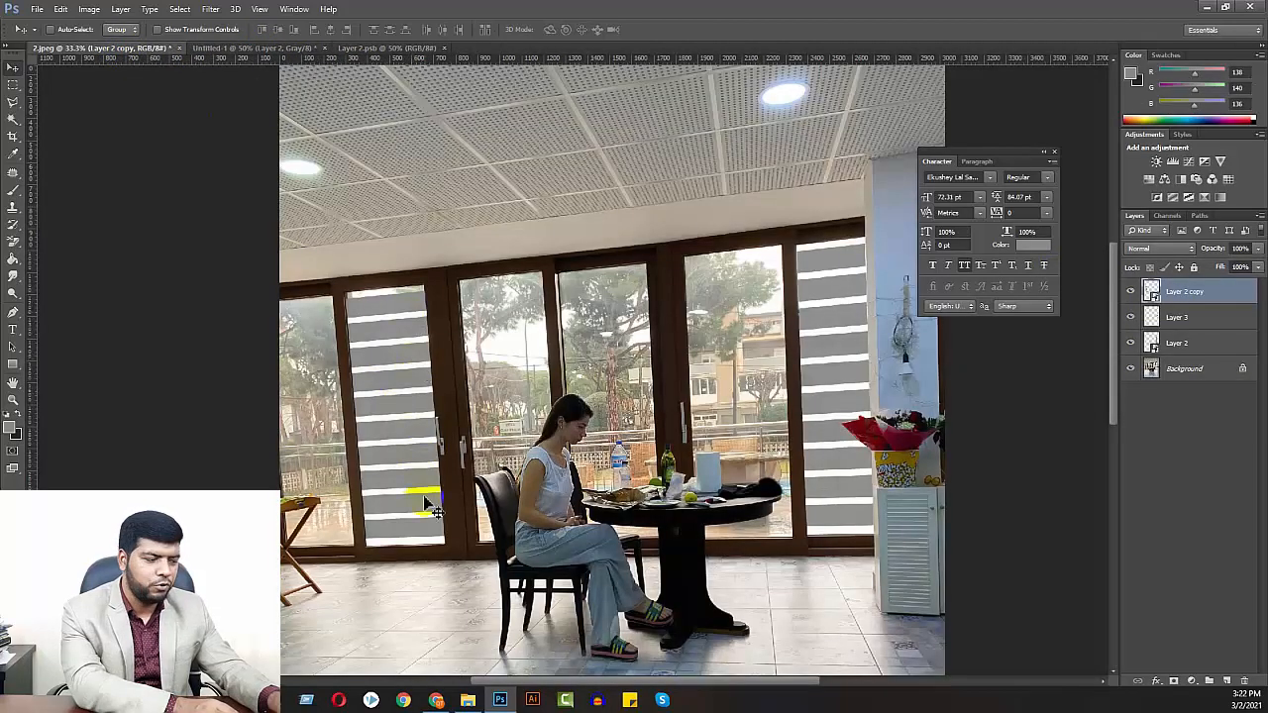
key("ctrl+plus")
key("ctrl+plus")
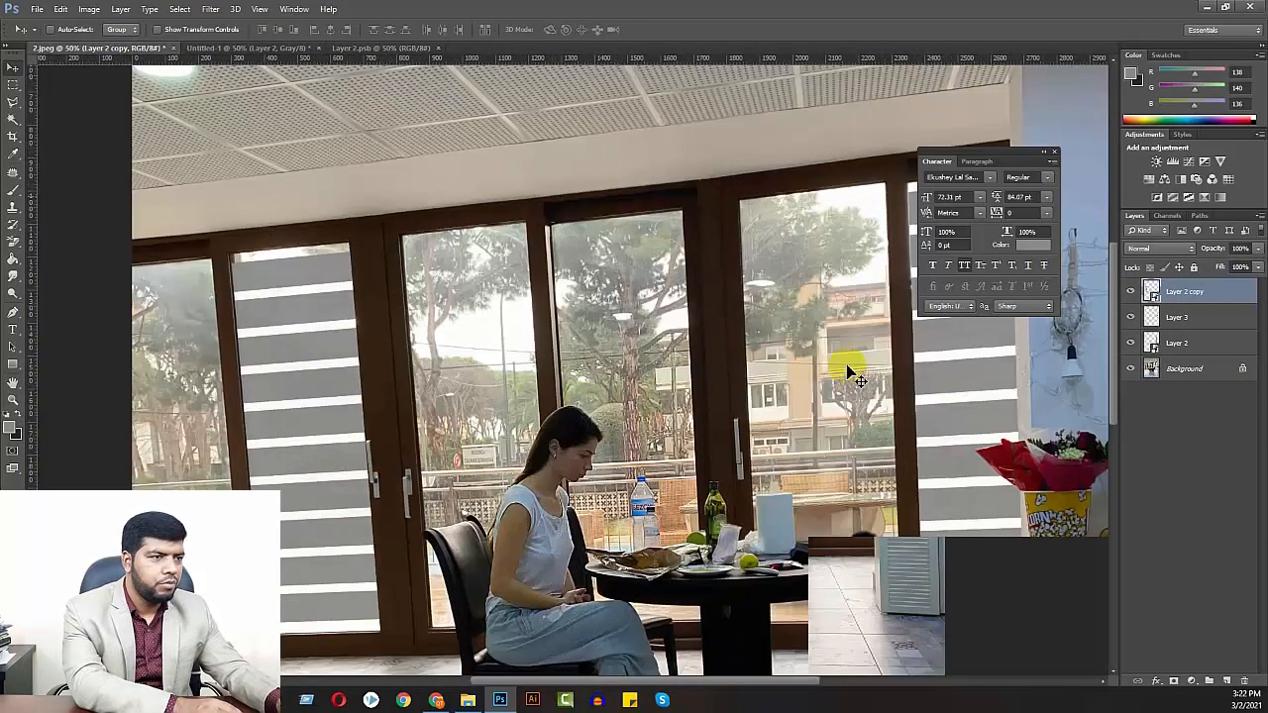
left_click_drag(797, 361, 345, 365)
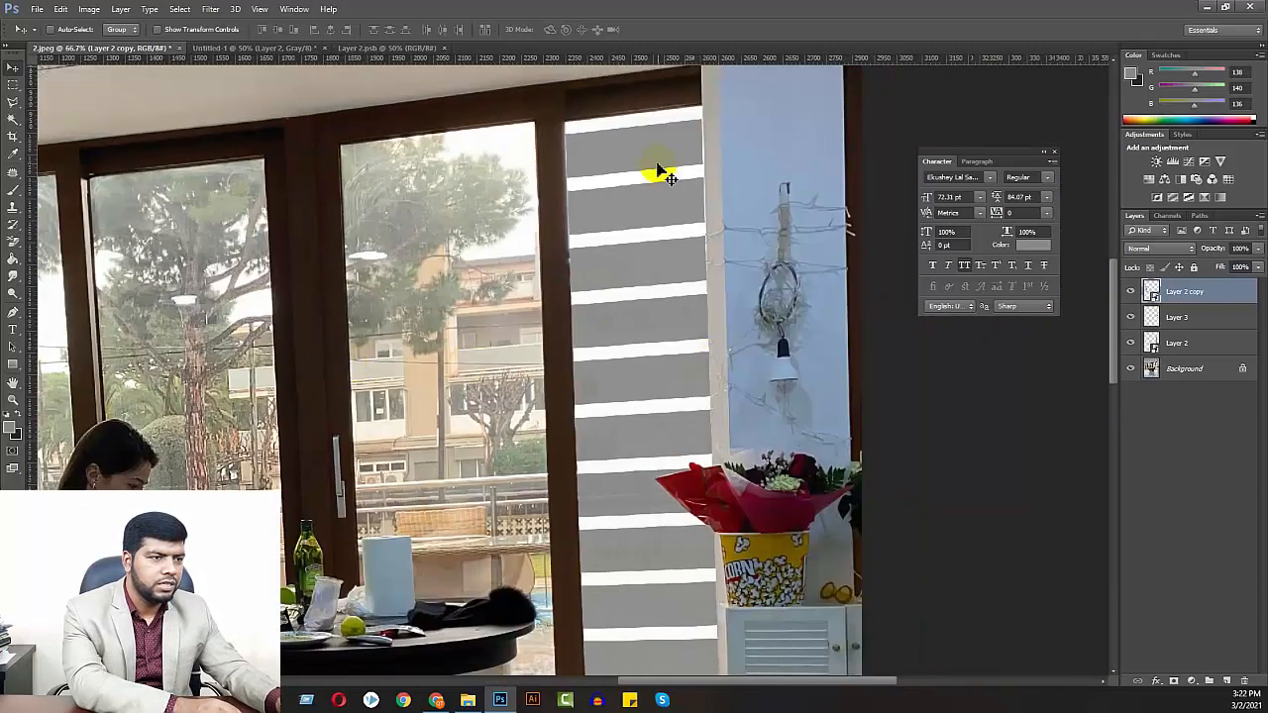
left_click_drag(696, 476, 731, 238)
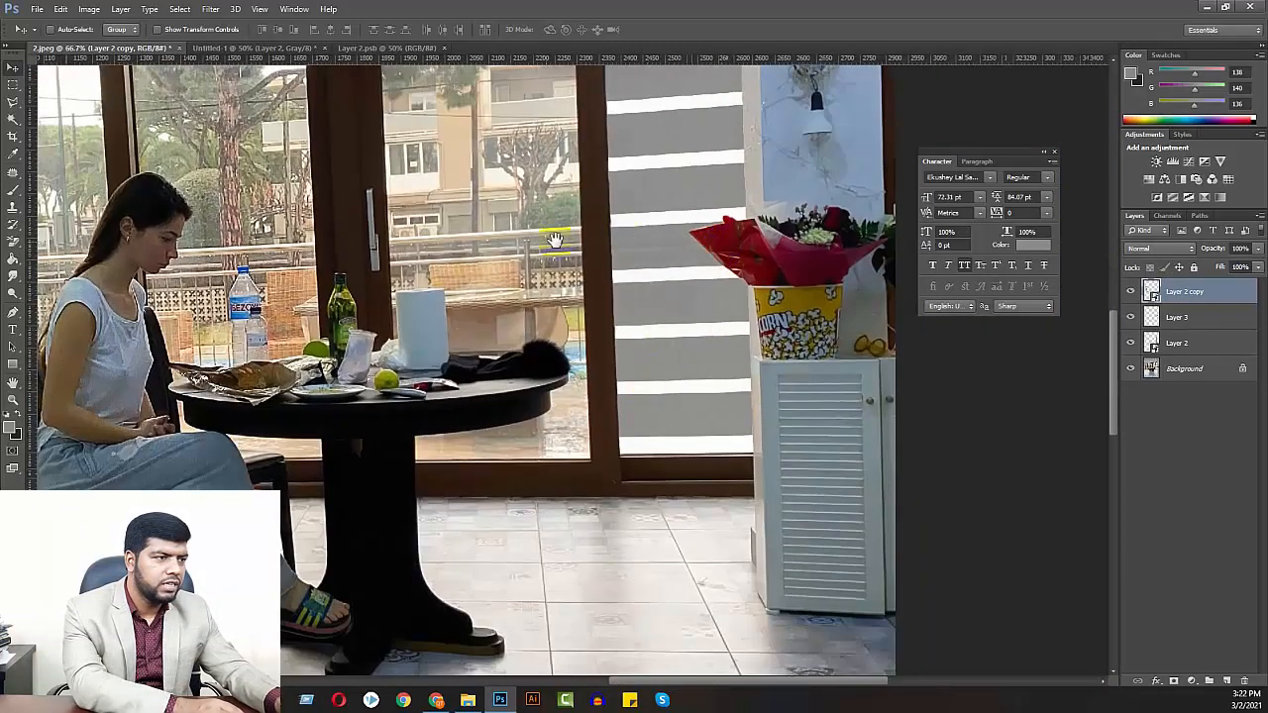
left_click_drag(482, 245, 815, 347)
left_click_drag(323, 287, 604, 318)
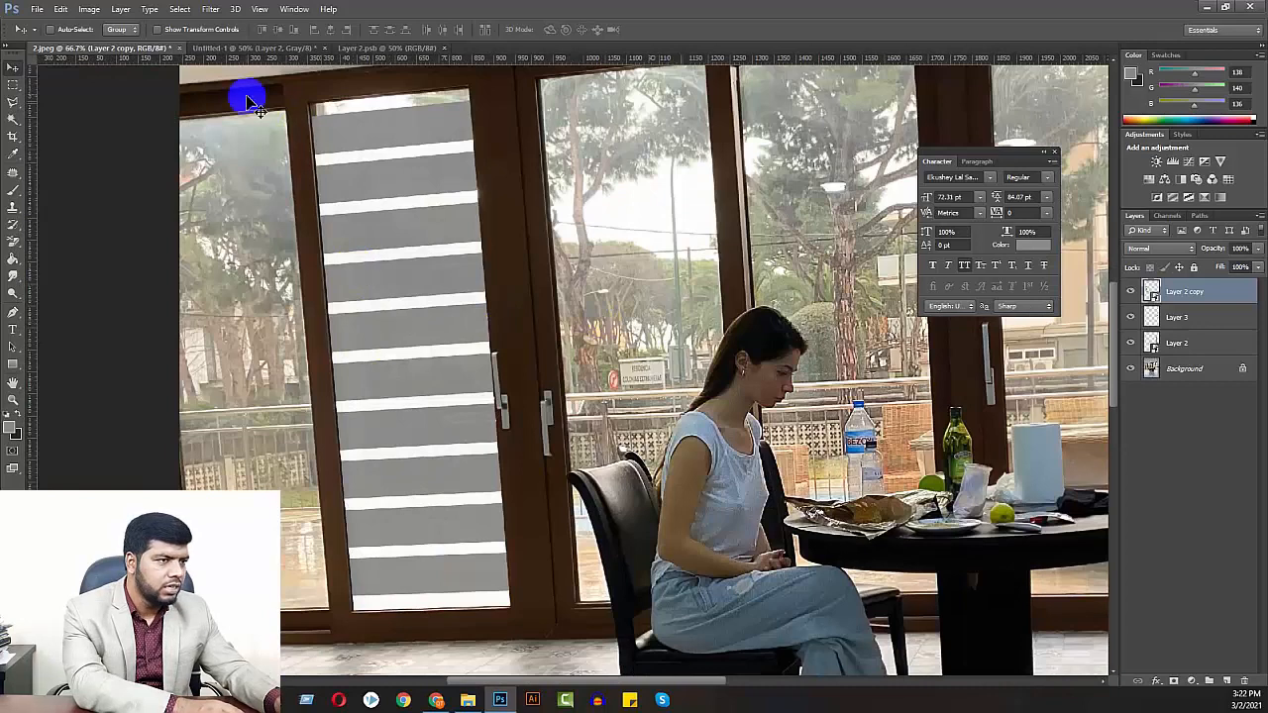
Hide the Background layer in Untitled-1 and return to 2.jpeg
left_click(277, 48)
left_click(1131, 335)
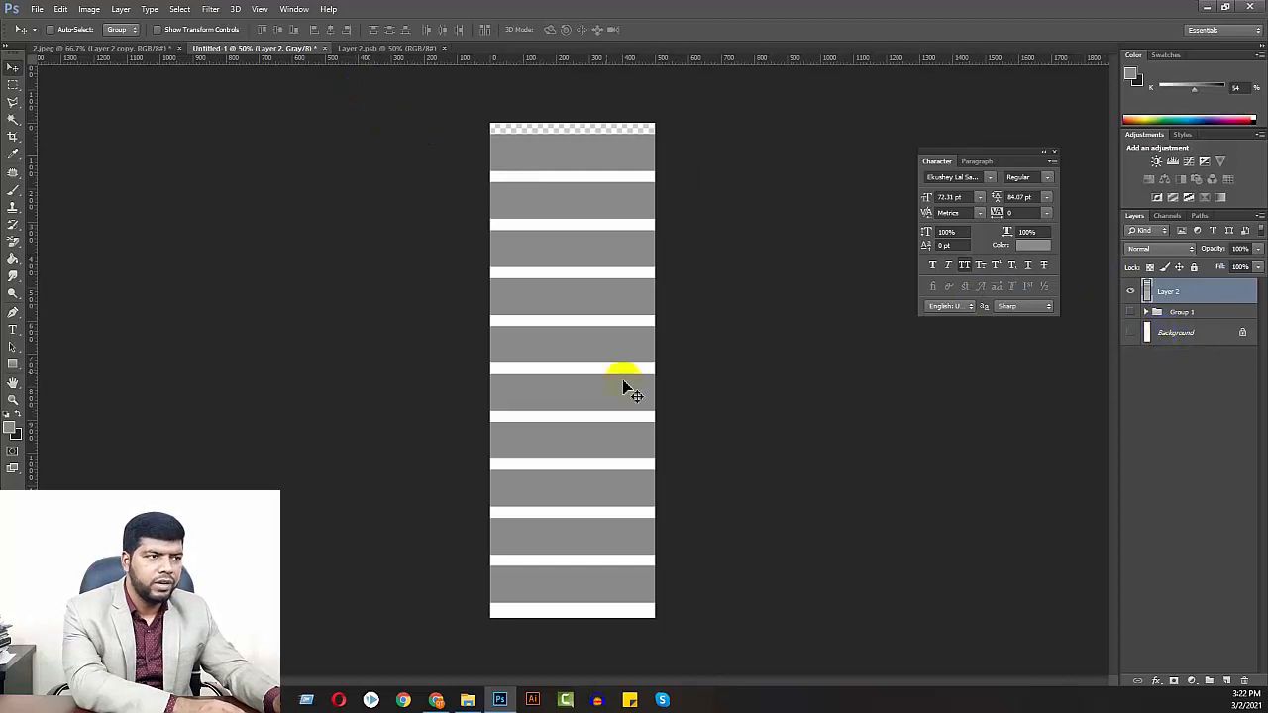
left_click(365, 47)
left_click(105, 48)
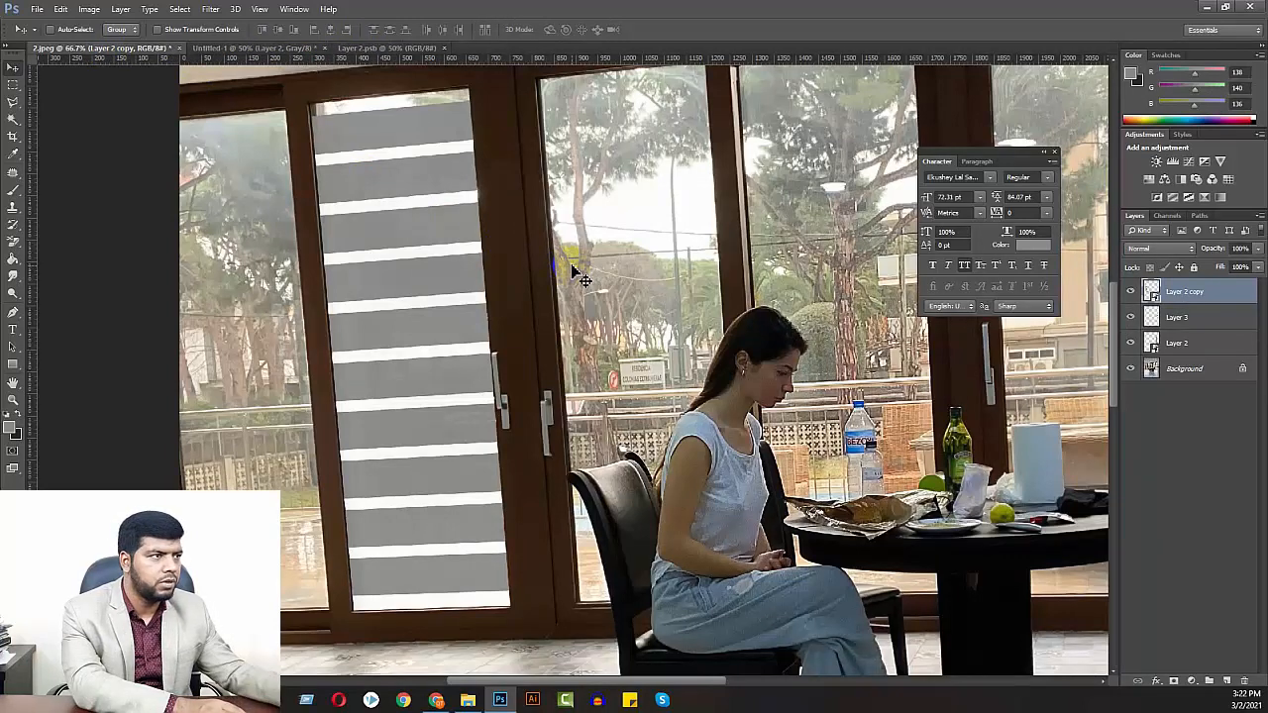
Clear the white-gapped stripes from the merged Layer 2 in Untitled-1
left_click(258, 47)
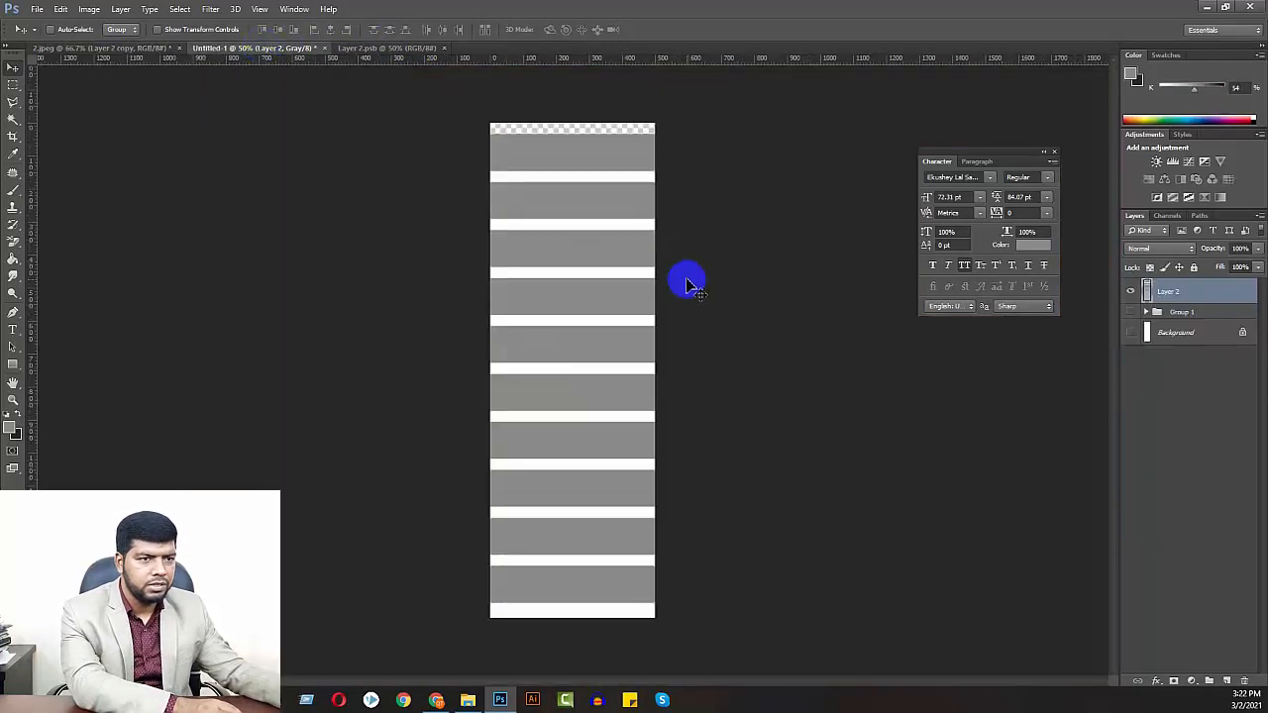
key("ctrl+z")
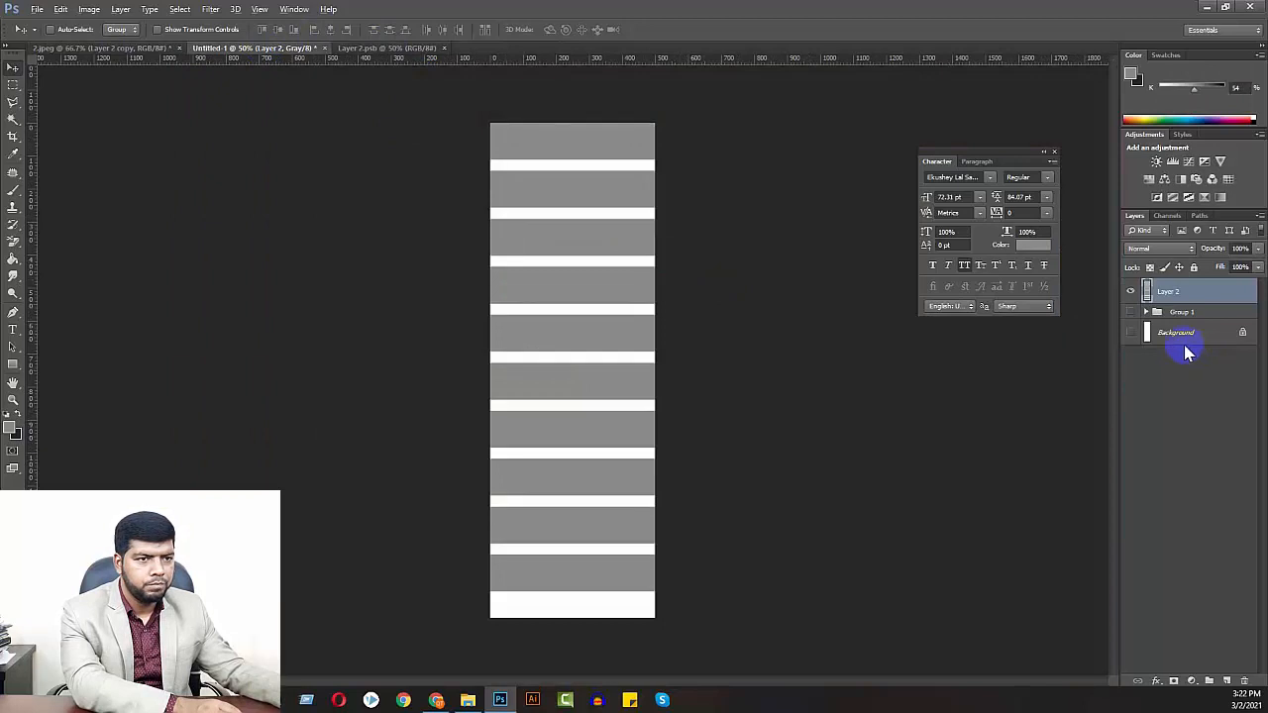
key("ctrl+z")
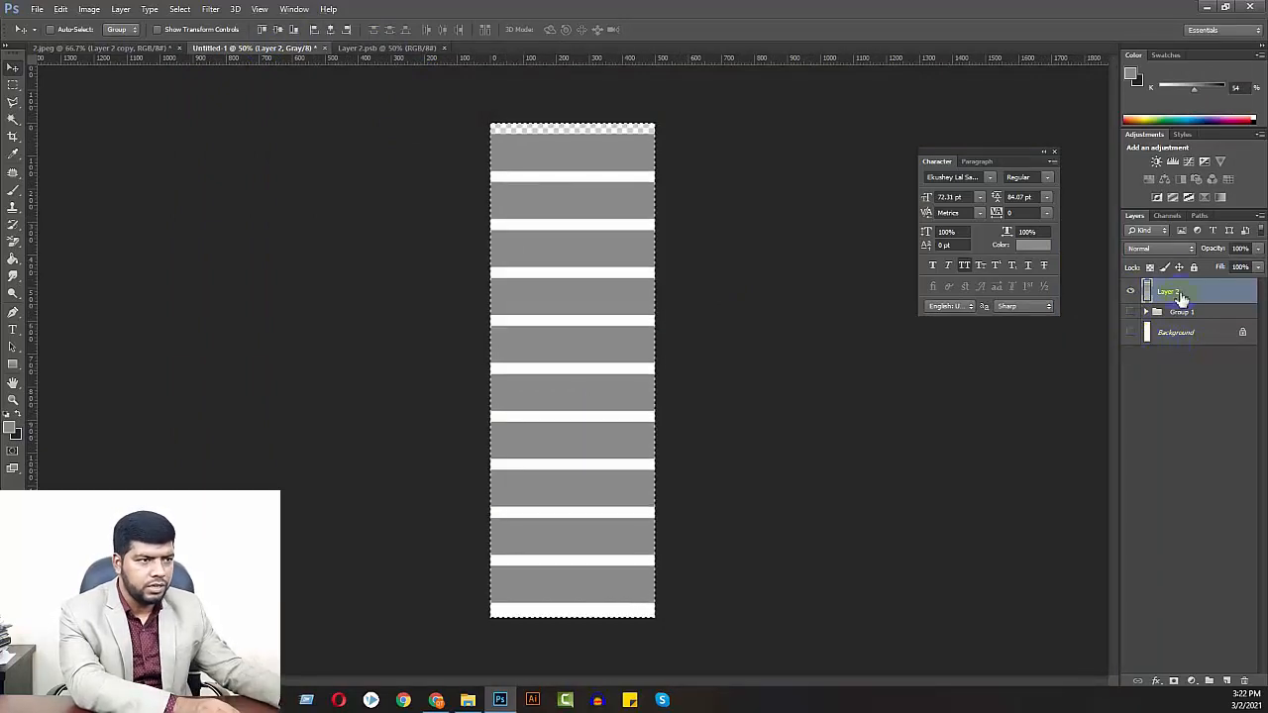
key("Delete")
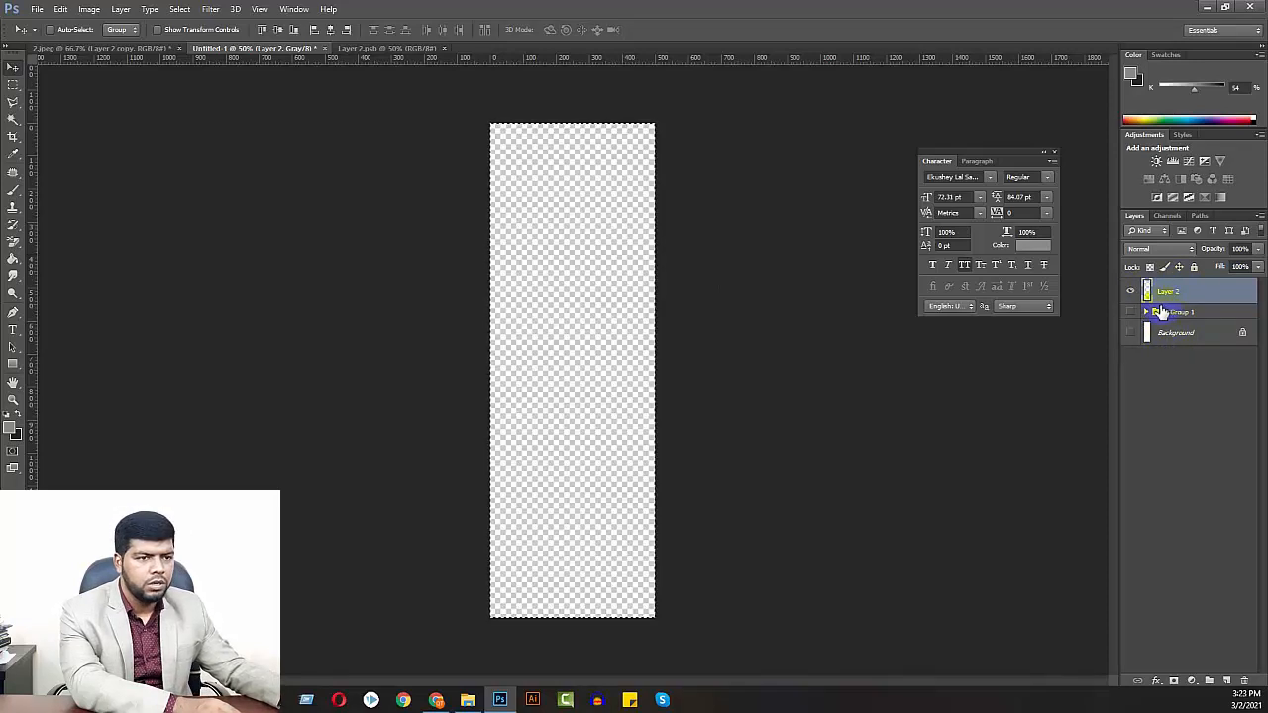
Replace the emptied Layer 2 with a merged copy of Group 1's stripes, shifted down slightly to leave a gap at the top
left_click(1131, 312)
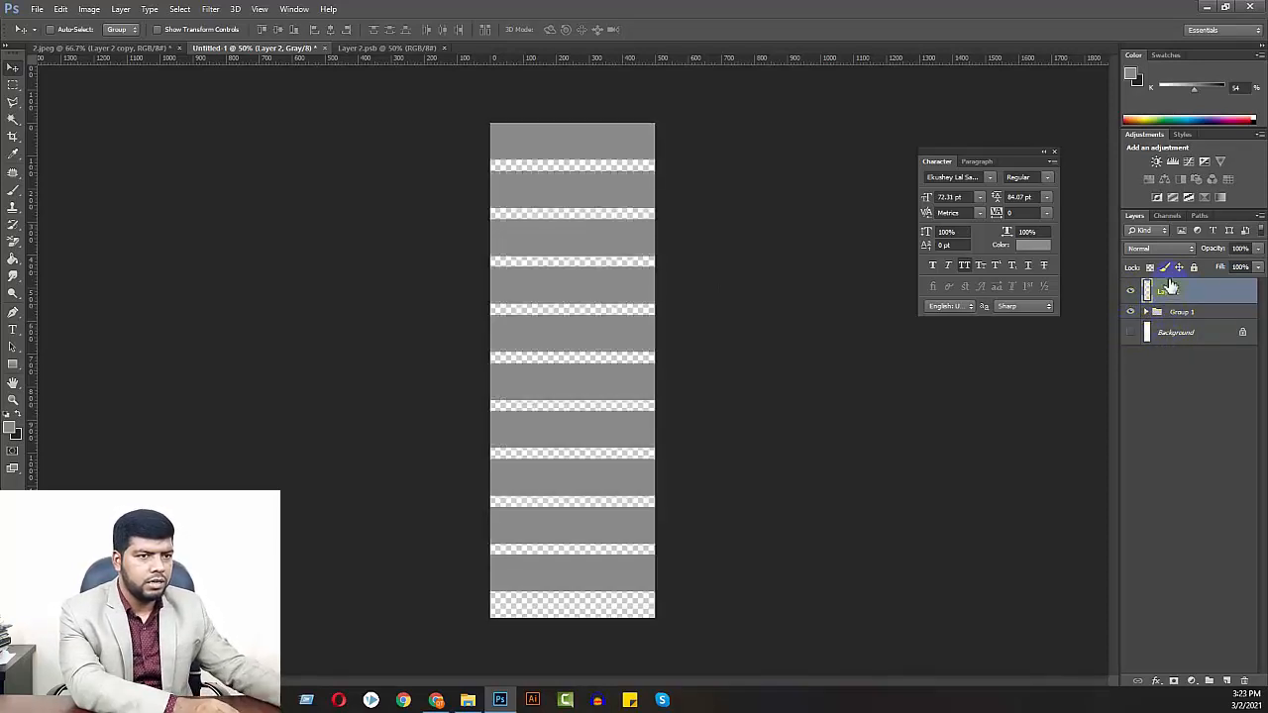
key("Delete")
left_click_drag(615, 298, 612, 314)
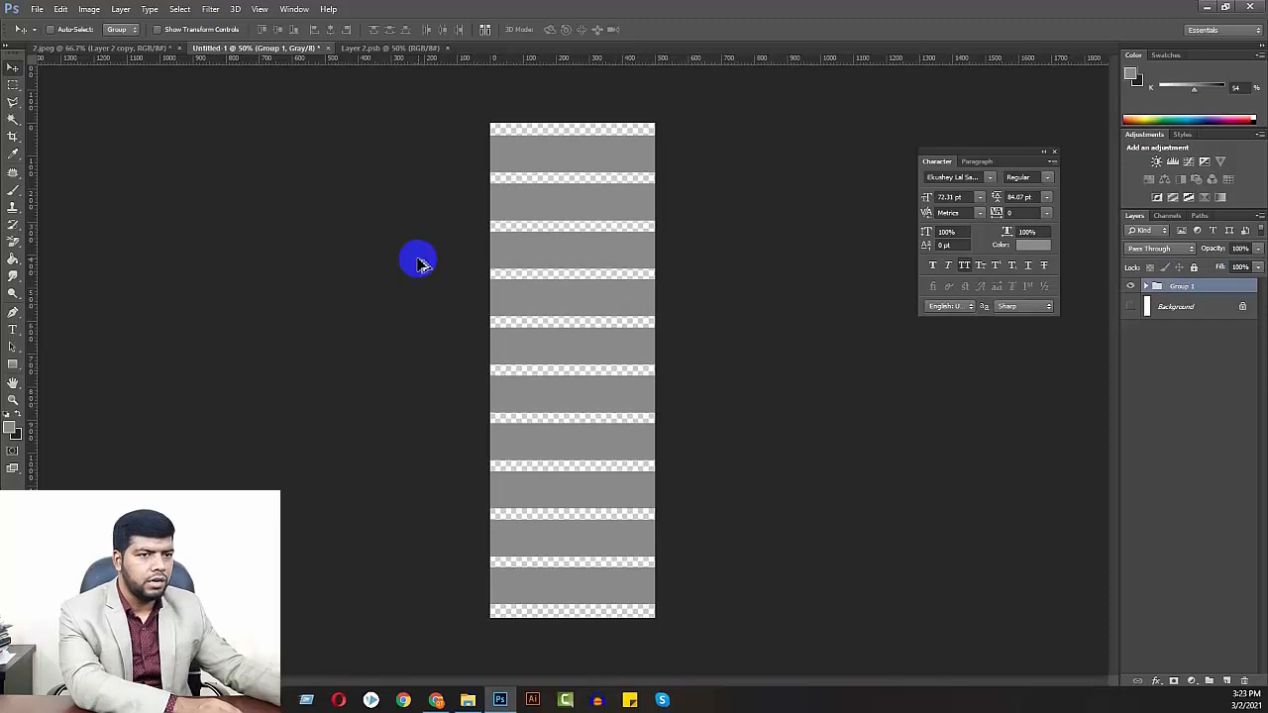
key("ctrl+shift+alt+n")
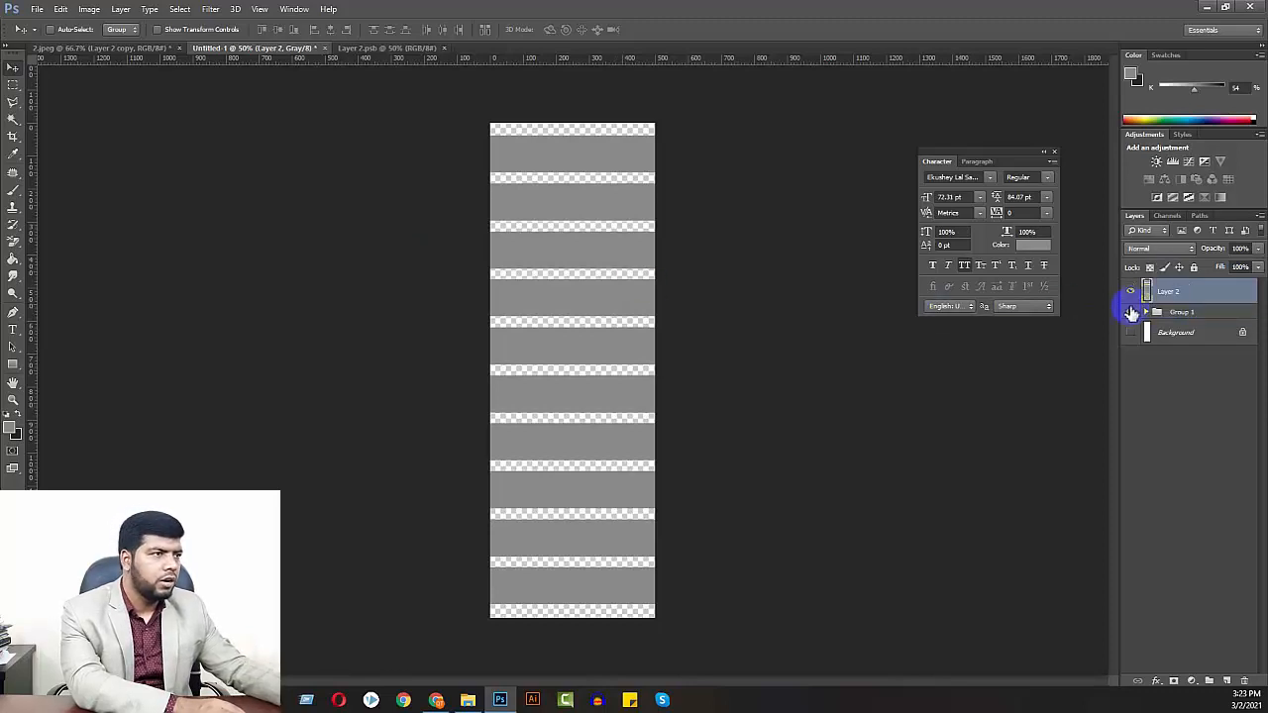
Delete the white-gapped striped Layer 3 from the smart object Layer 2.psb
left_click(401, 48)
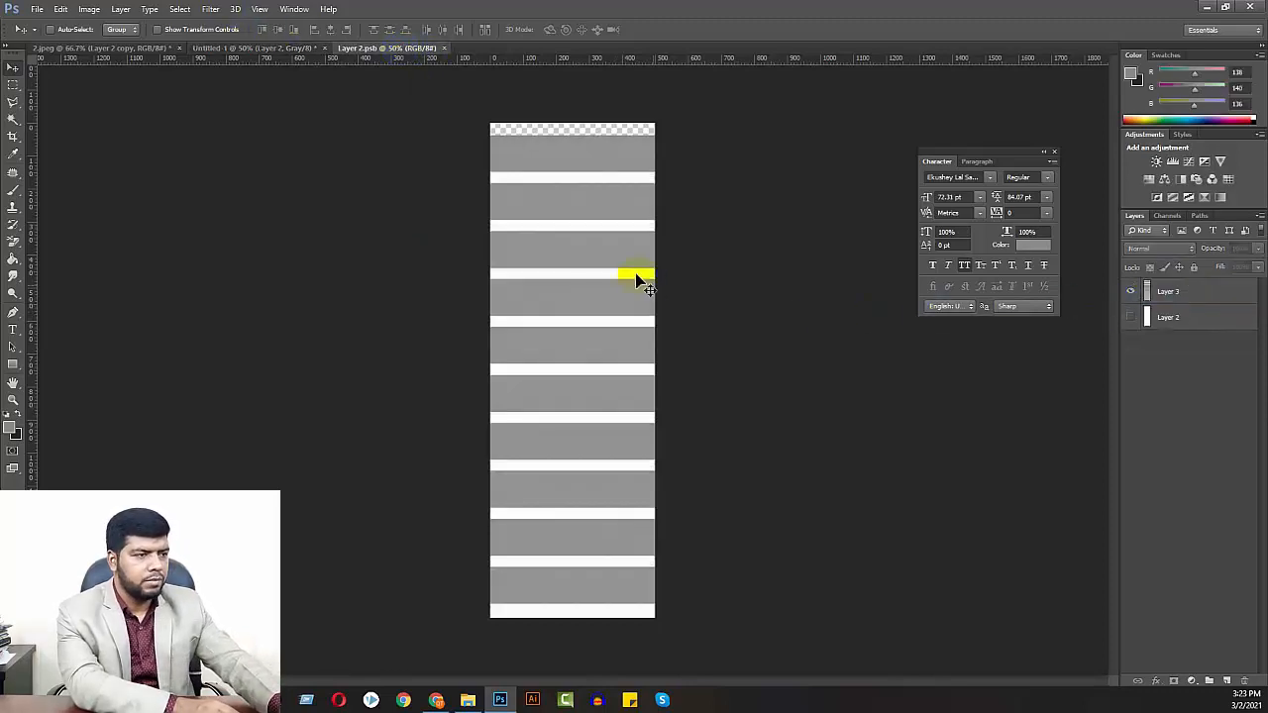
left_click(1171, 290)
key("Delete")
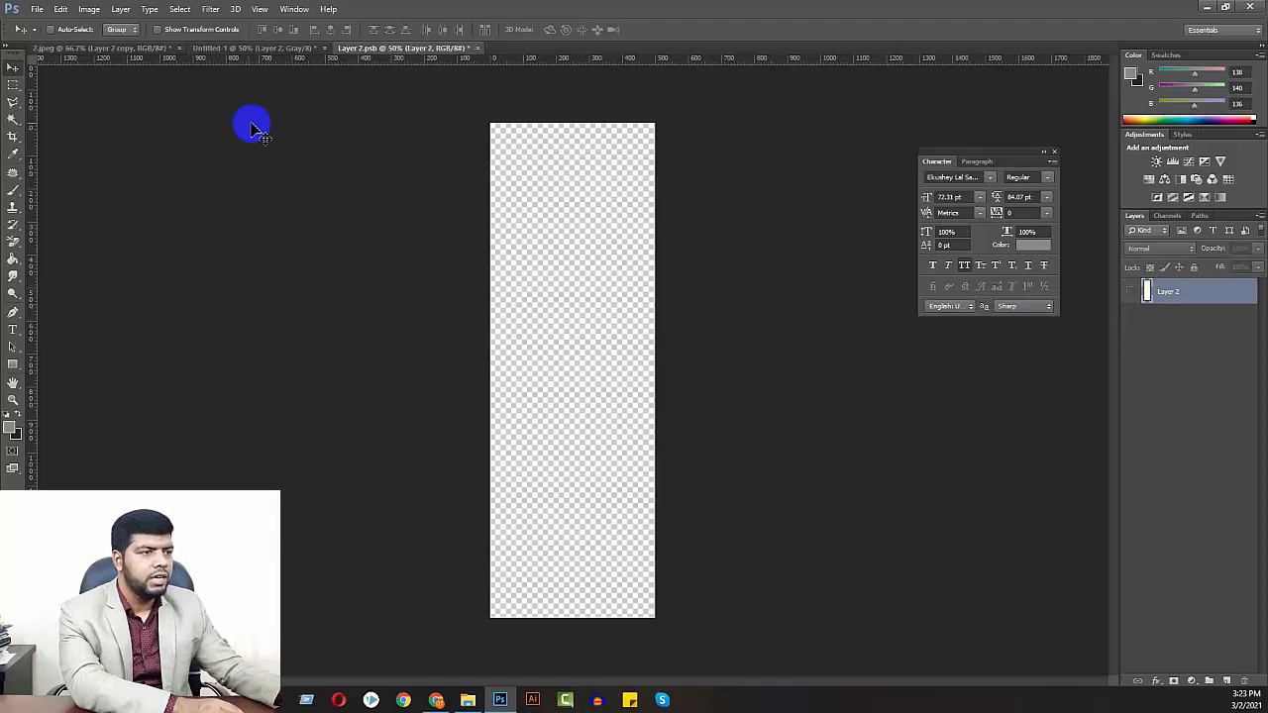
Copy the transparent-gapped stripes from Untitled-1 into Layer 2.psb, centred on the canvas both ways, and save the smart object
left_click(248, 47)
left_click_drag(554, 273, 640, 297)
key("ctrl+a")
left_click(314, 30)
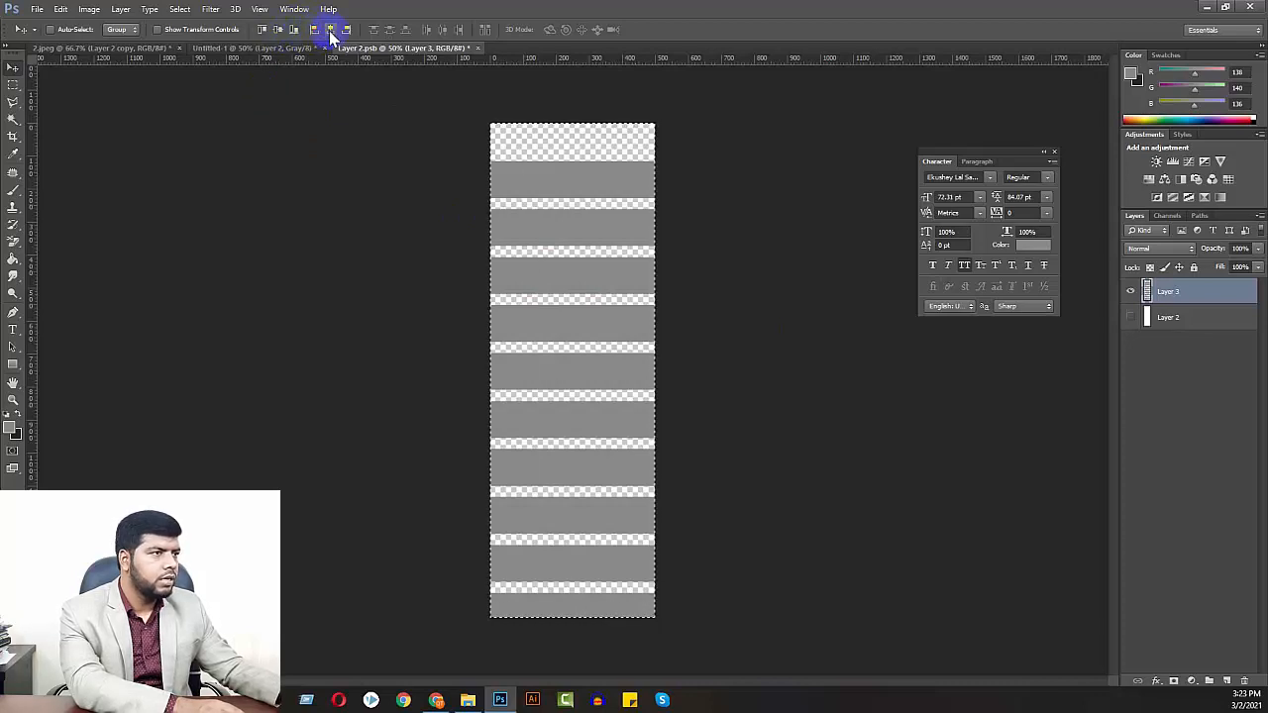
left_click(278, 29)
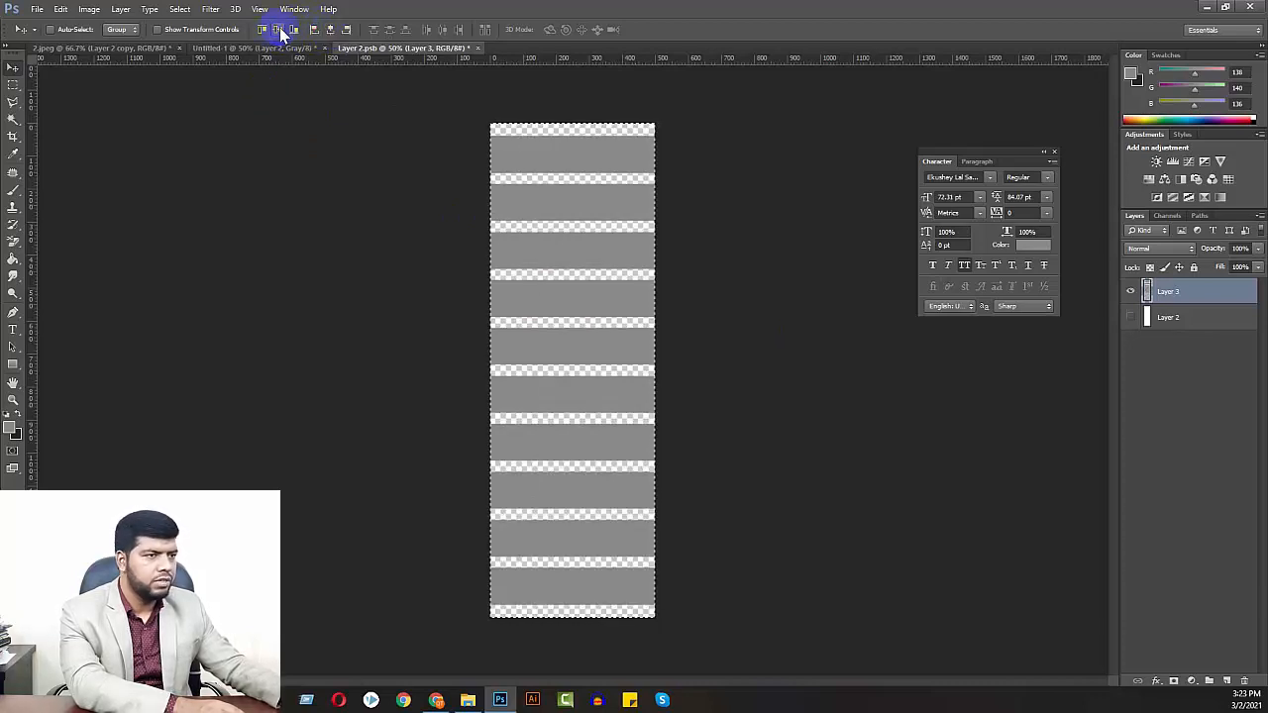
key("ctrl+d")
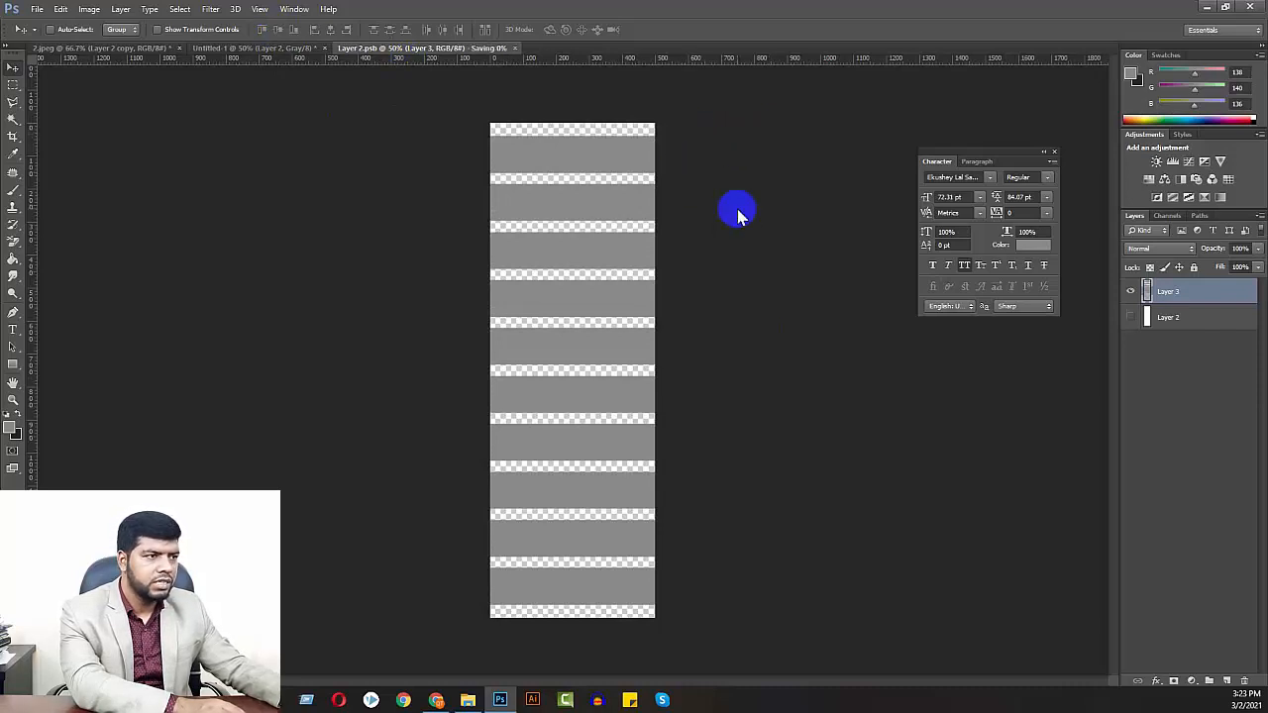
Lower the opacity of the striped Layer 3 in Layer 2.psb to 93% and save the smart object
left_click(99, 48)
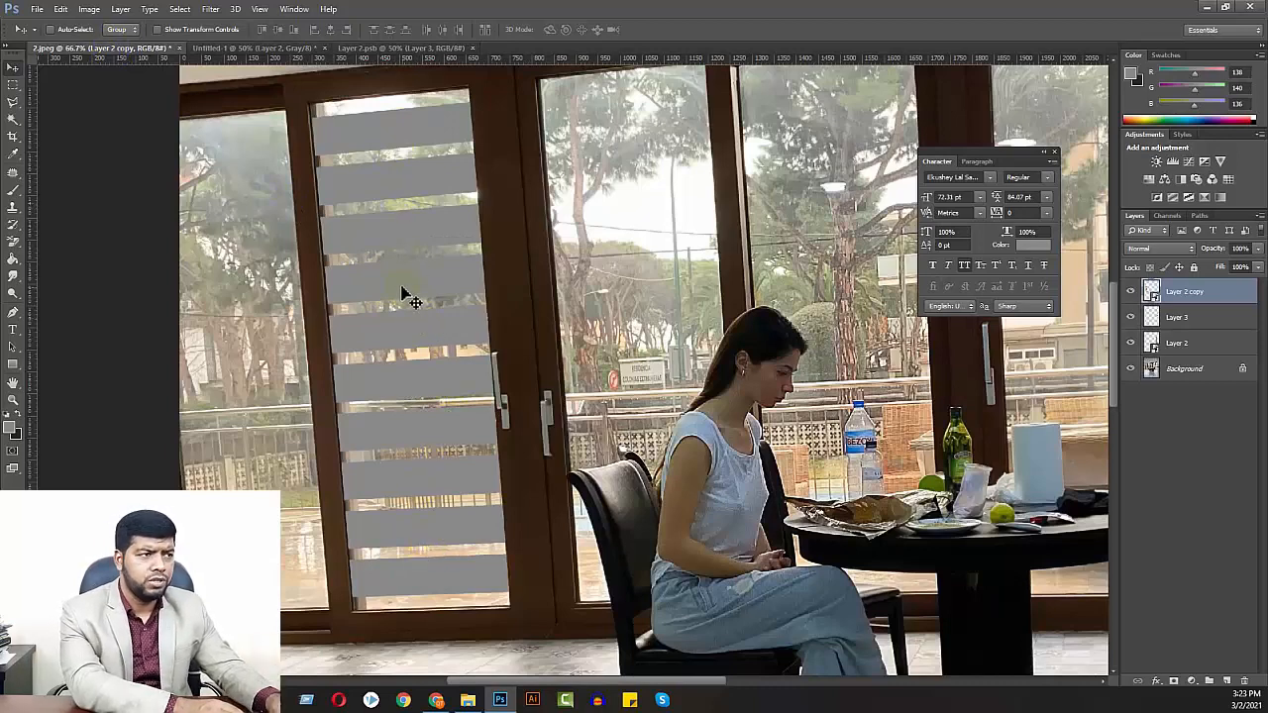
left_click(389, 47)
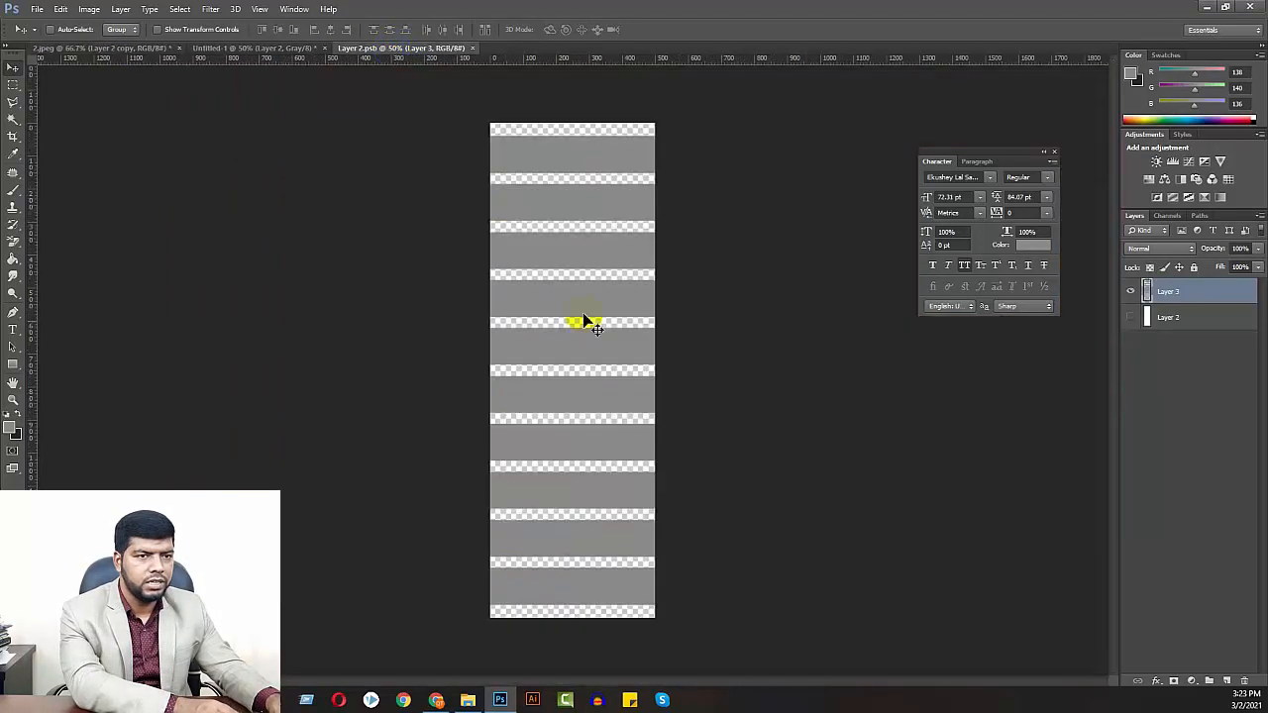
left_click(1257, 250)
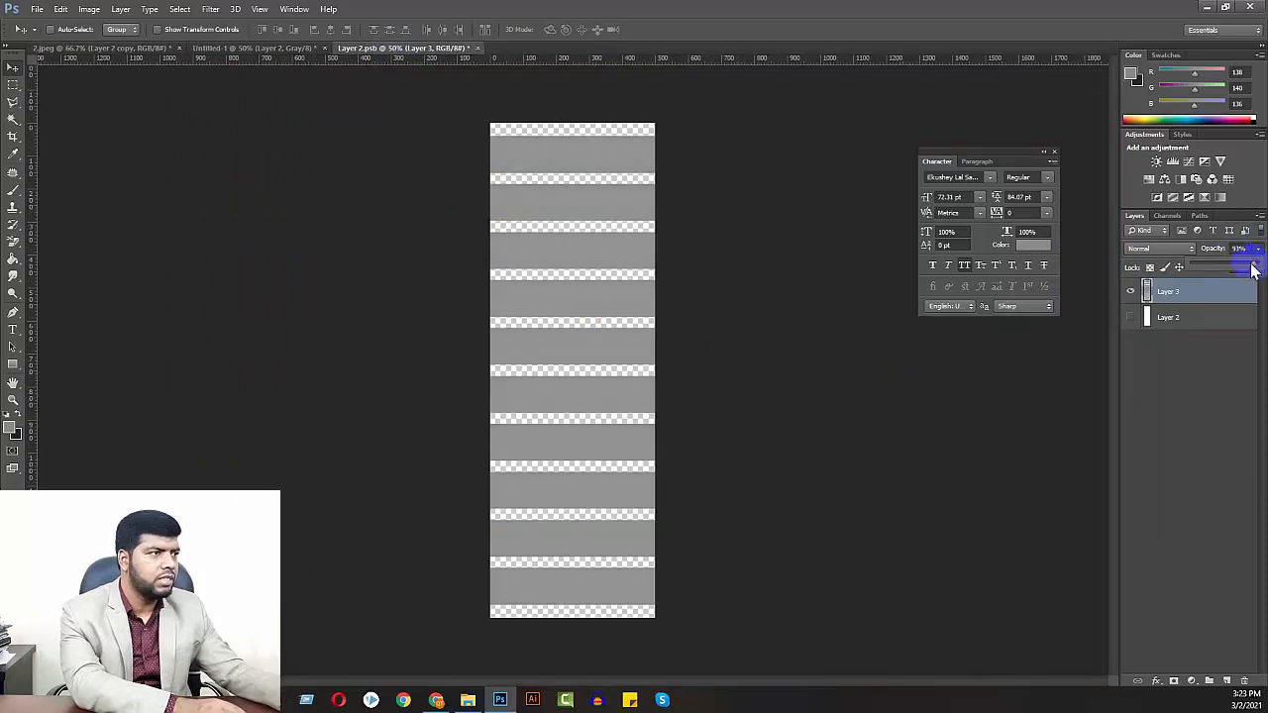
Examine the updated blinds in 2.jpeg on both window panes, near the door handle and behind the bouquet
left_click(121, 48)
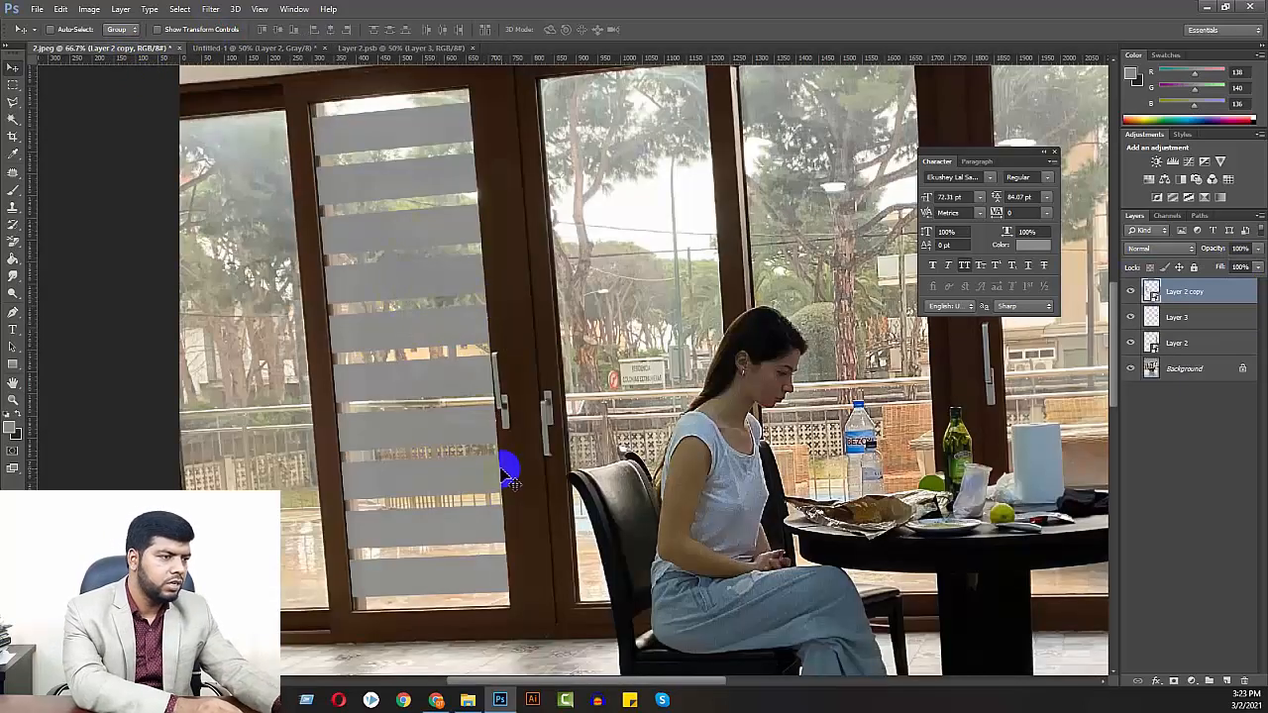
key("ctrl+plus")
key("ctrl+plus")
key("ctrl+plus")
left_click_drag(372, 477, 748, 324)
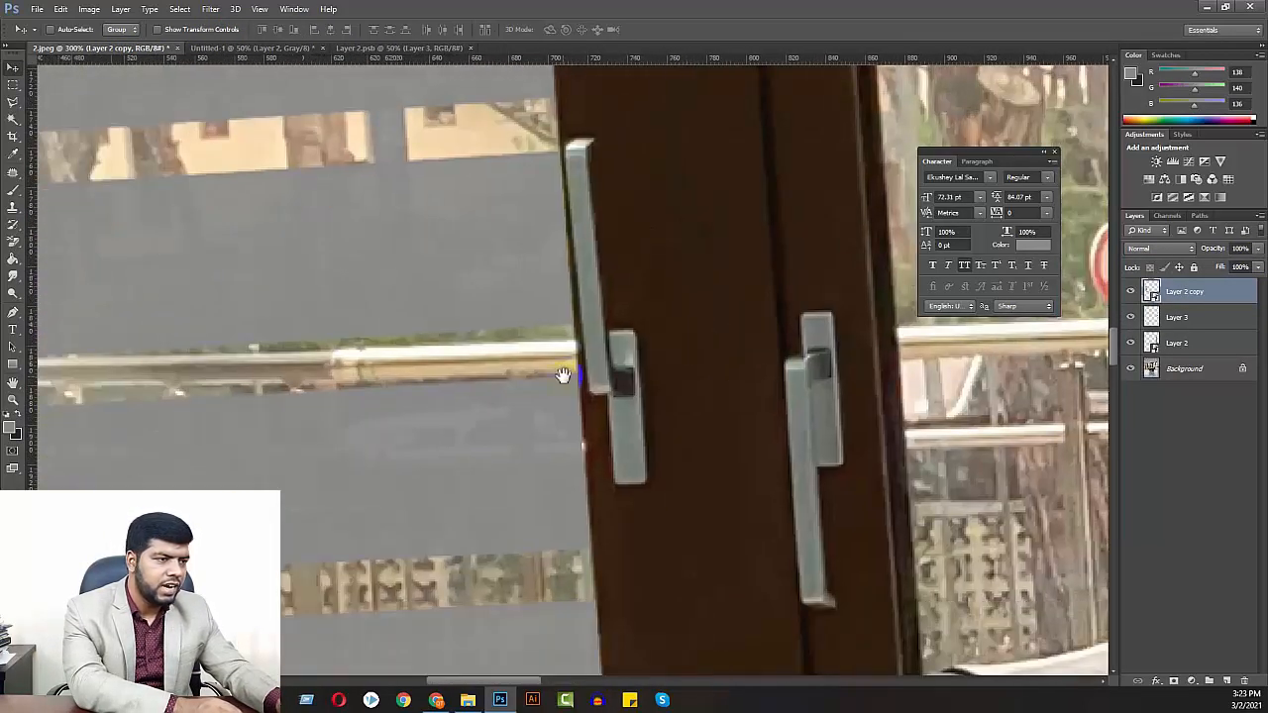
left_click_drag(564, 375, 643, 354)
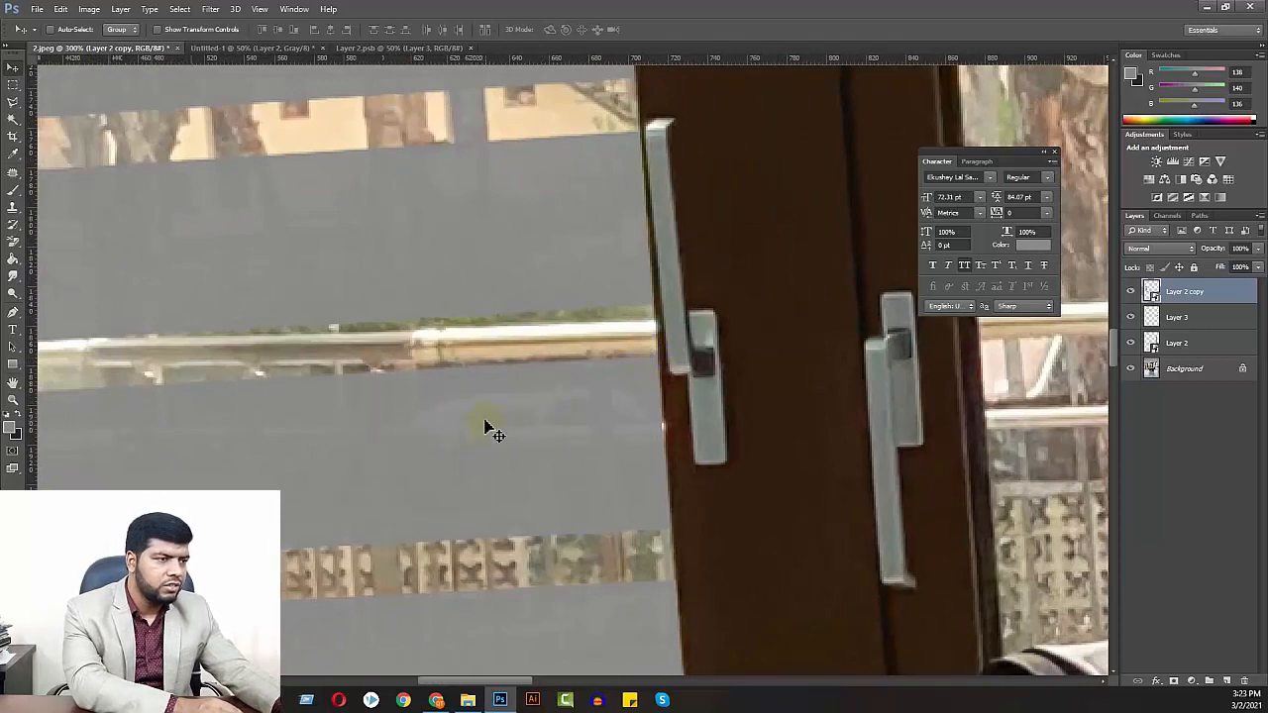
key("ctrl+minus")
key("ctrl+minus")
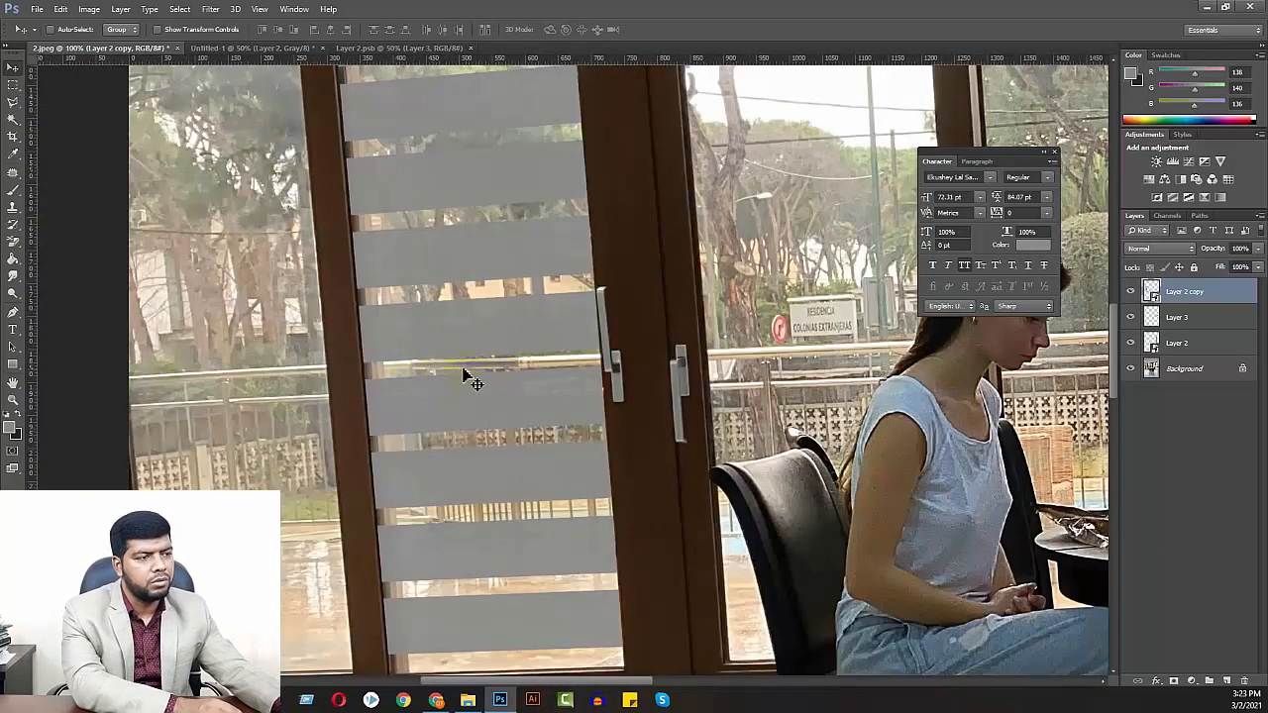
key("ctrl+minus")
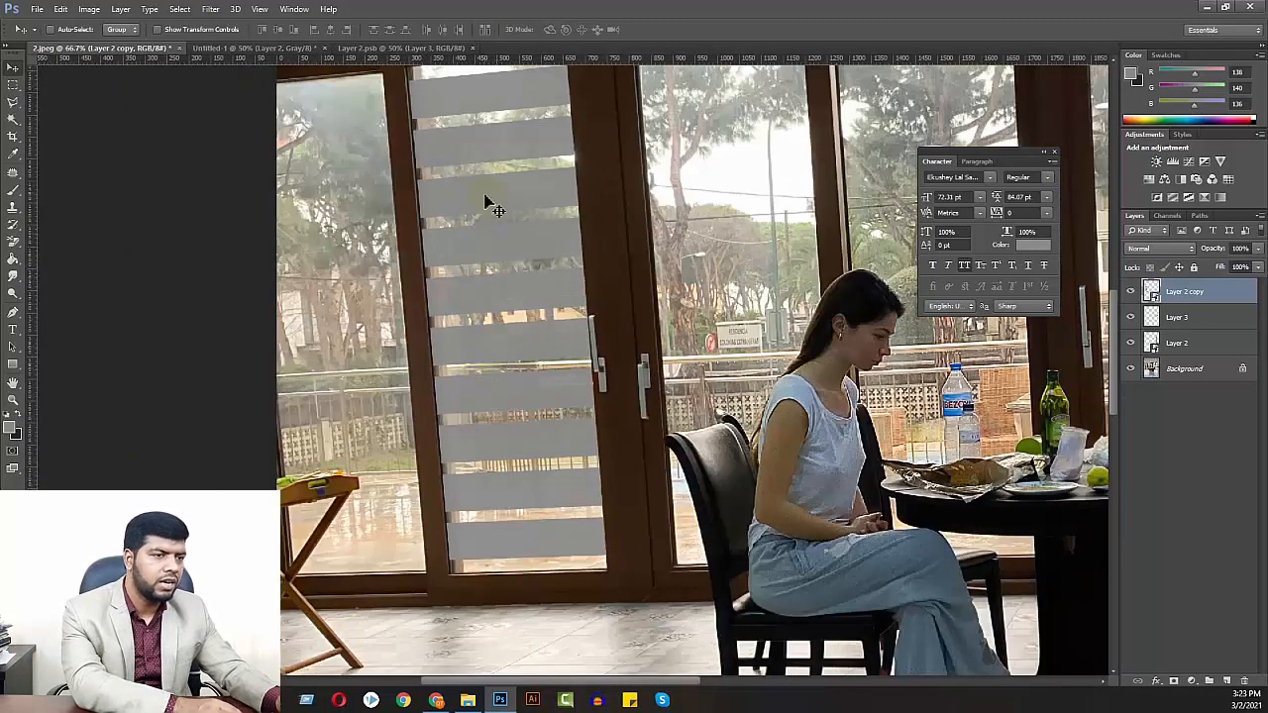
left_click_drag(573, 440, 125, 419)
left_click_drag(626, 423, 347, 423)
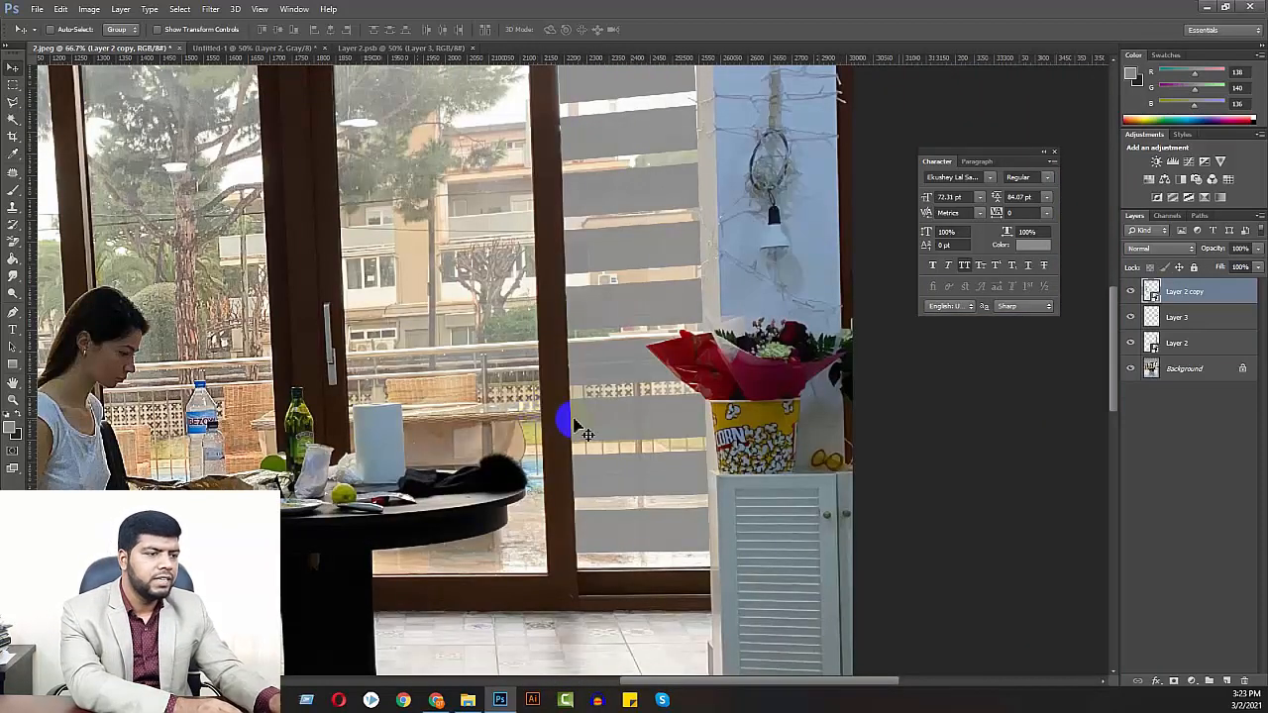
left_click_drag(638, 256, 640, 377)
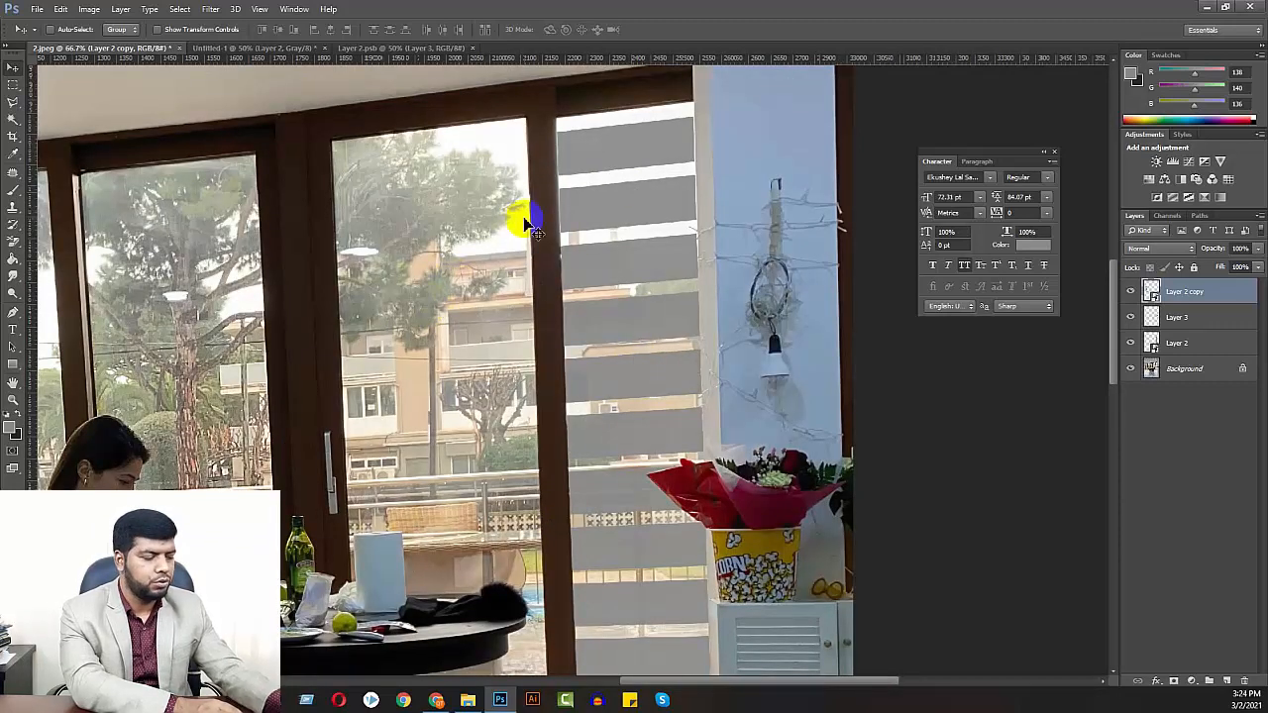
key("ctrl+minus")
key("ctrl+minus")
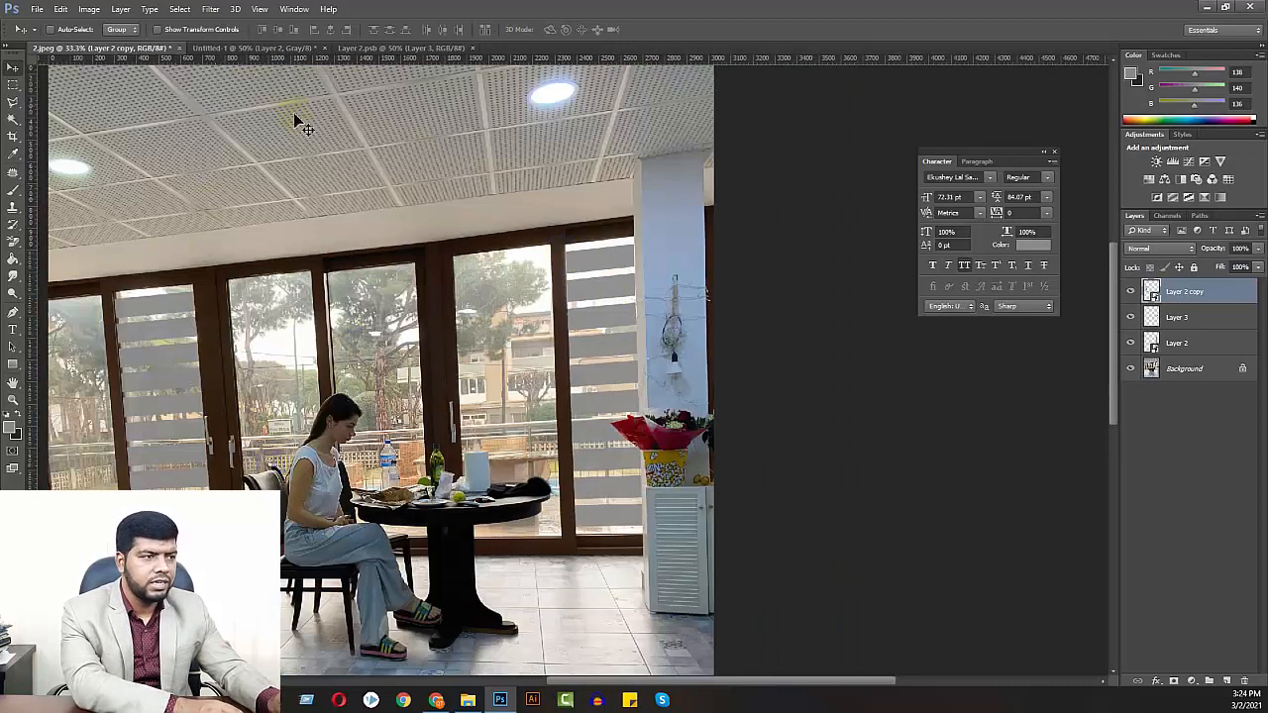
Show the white Layer 2 beneath the stripes in Layer 2.psb and return to 2.jpeg
left_click(393, 49)
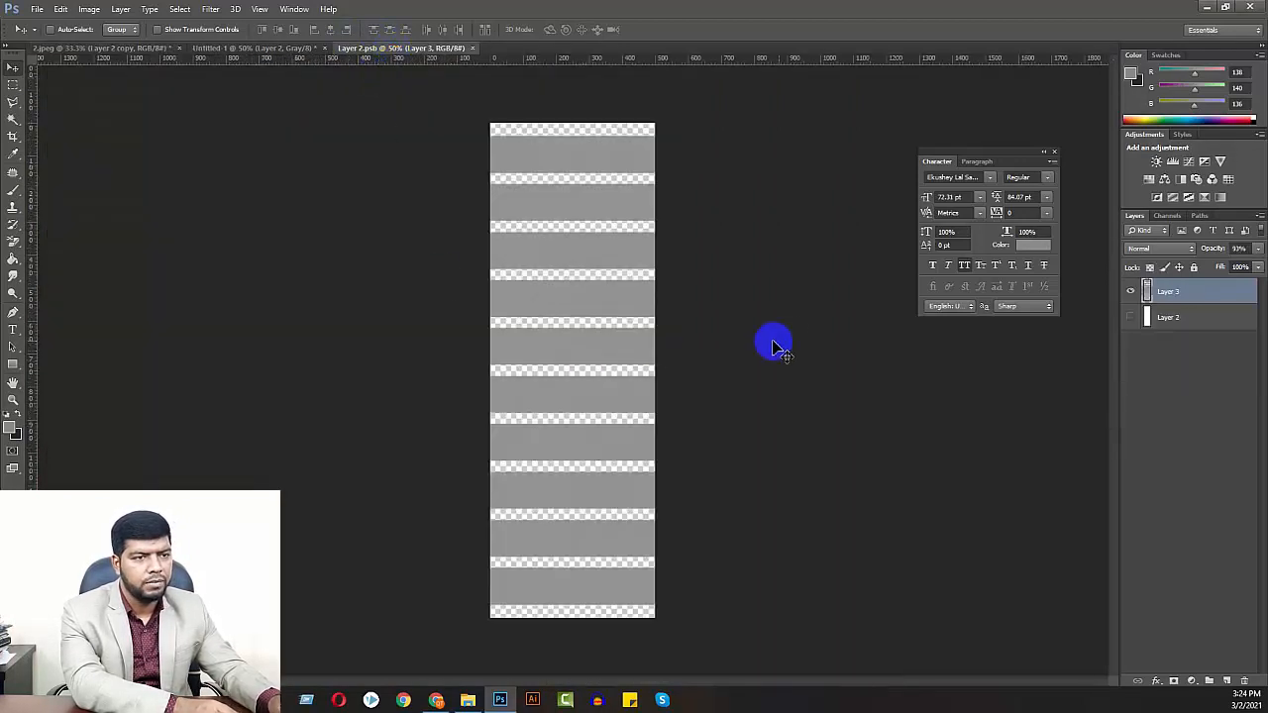
left_click(1131, 317)
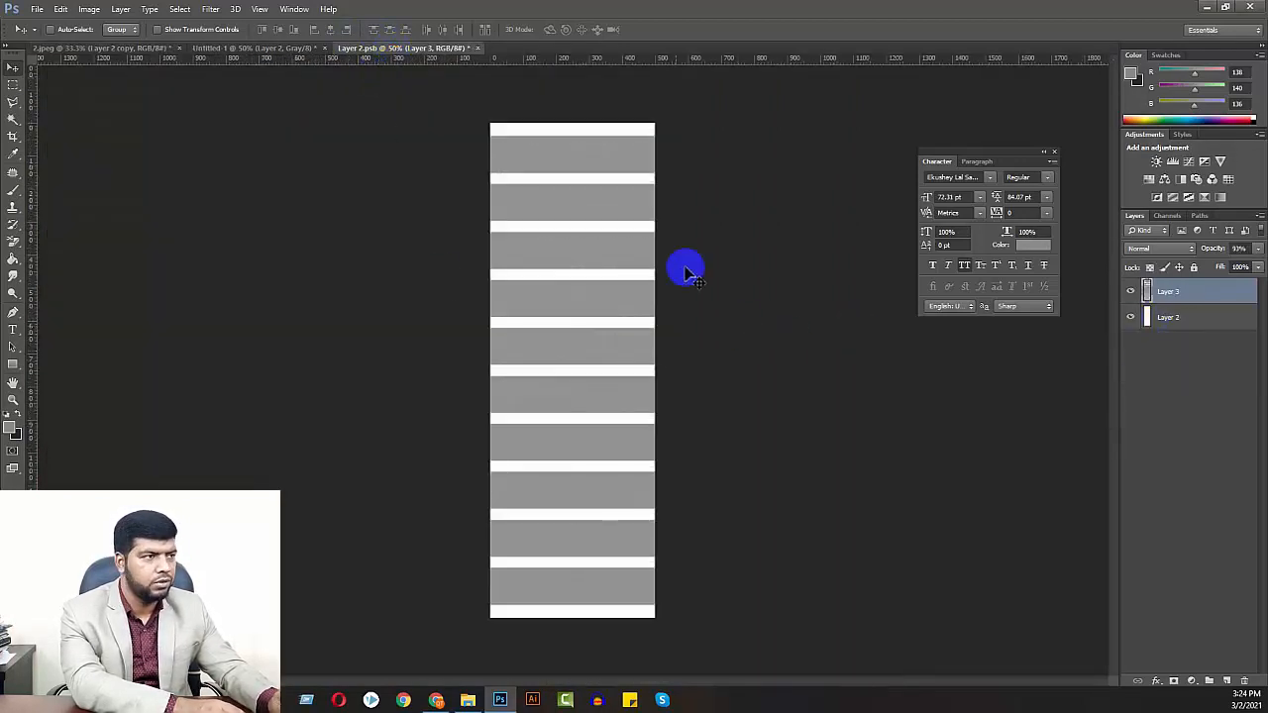
left_click_drag(532, 171, 297, 353)
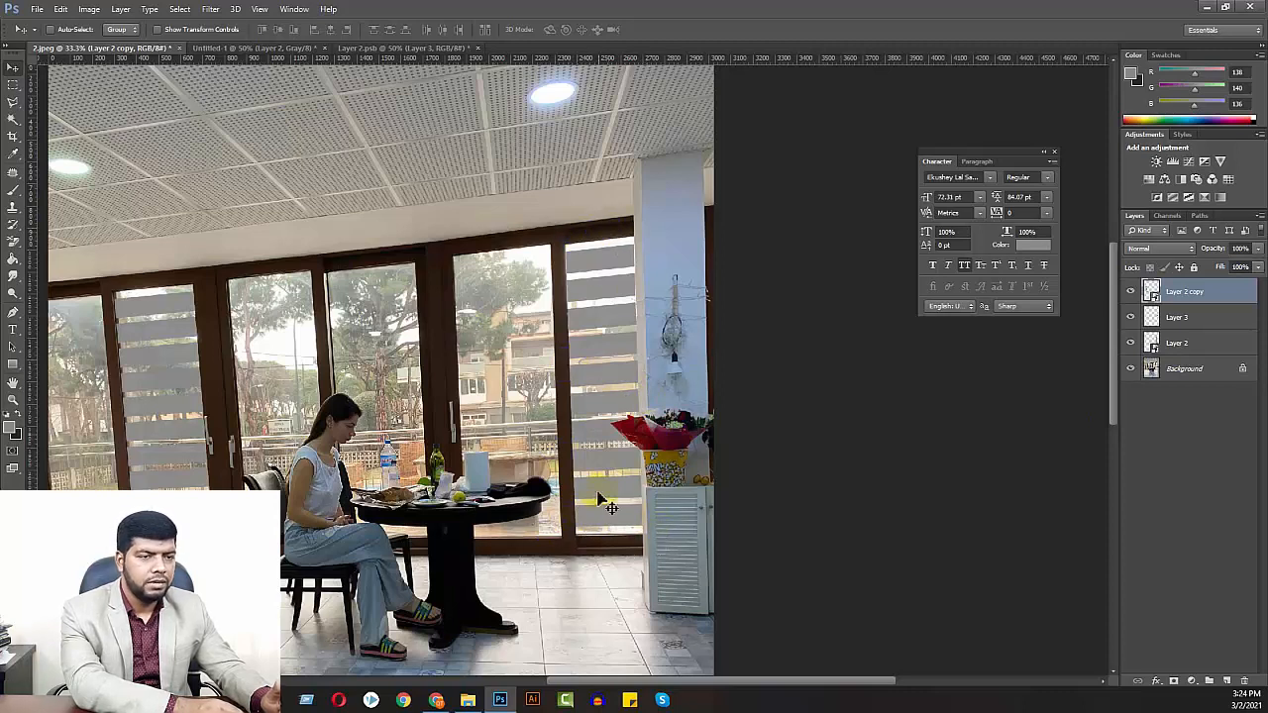
left_click(1187, 344)
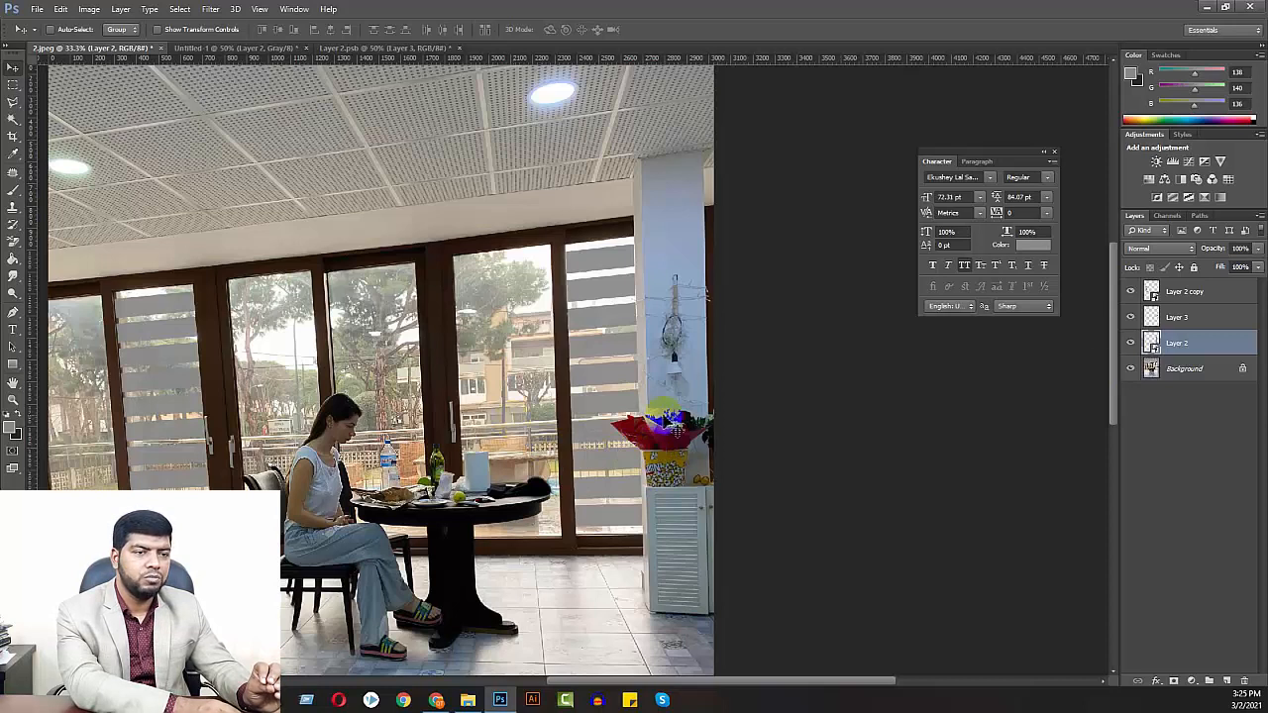
left_click(1171, 294)
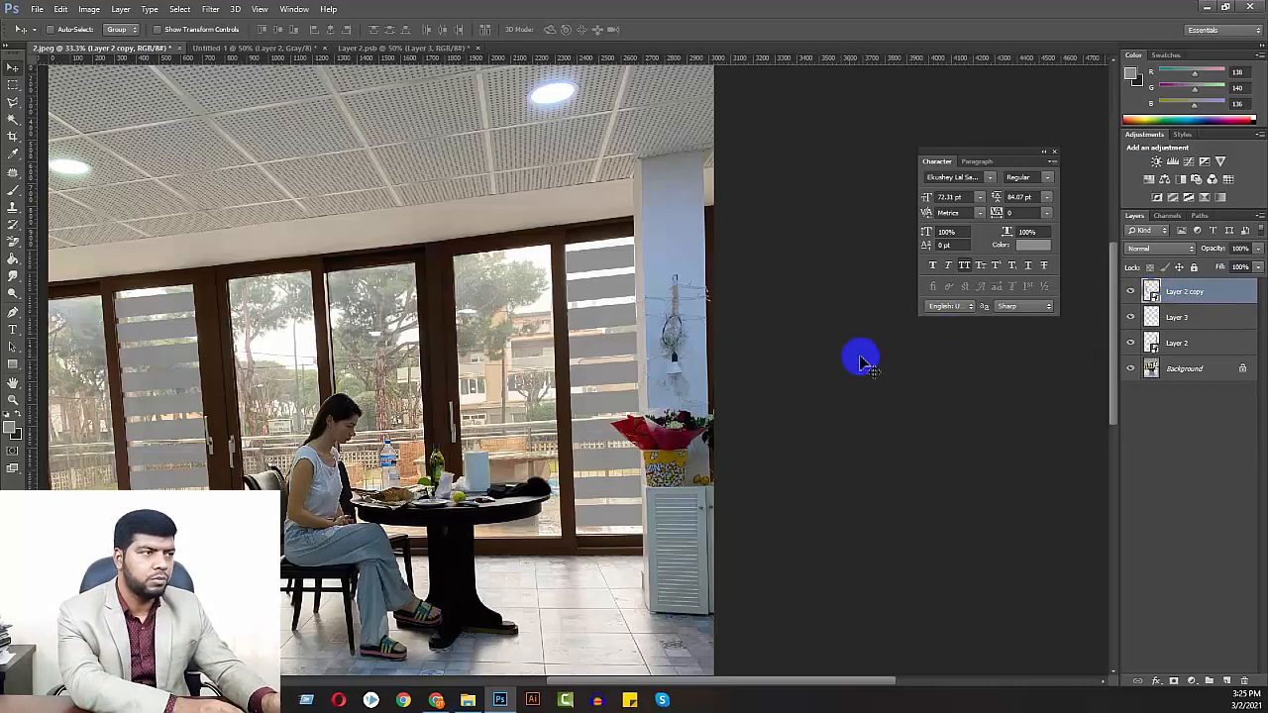
Close Untitled-1 and the smart object Layer 2.psb without saving their changes
left_click(265, 50)
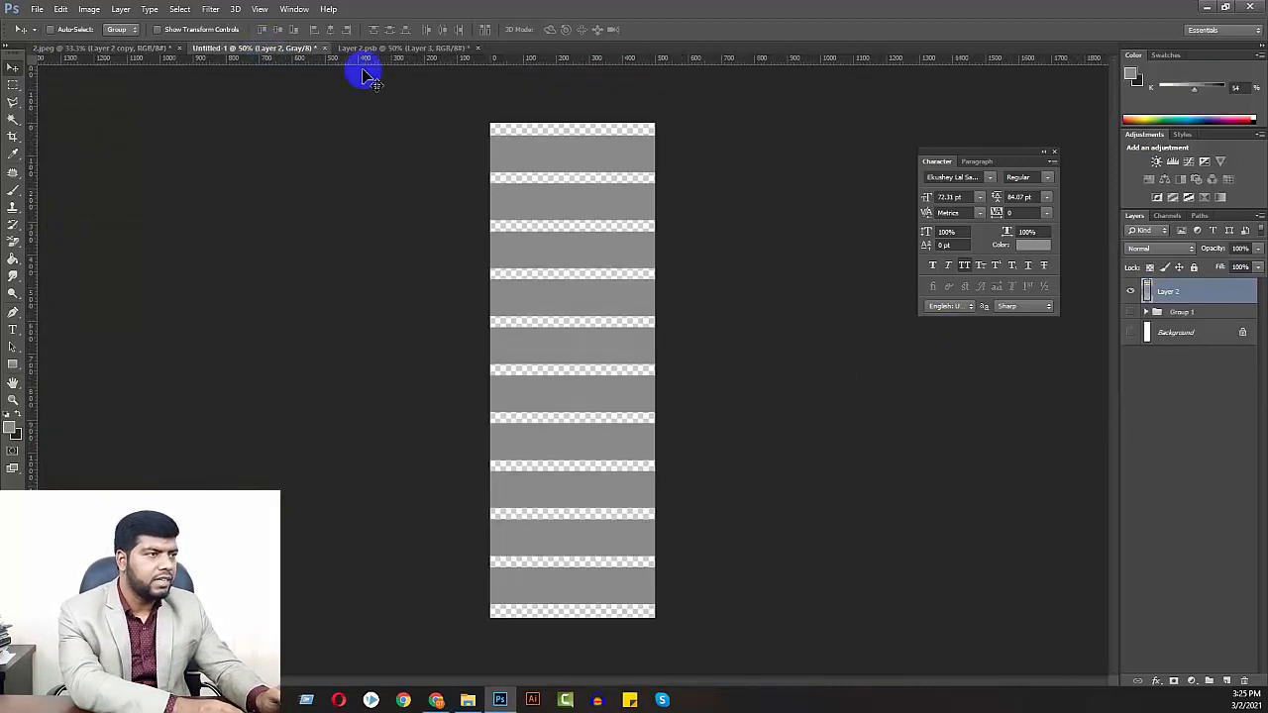
left_click(325, 48)
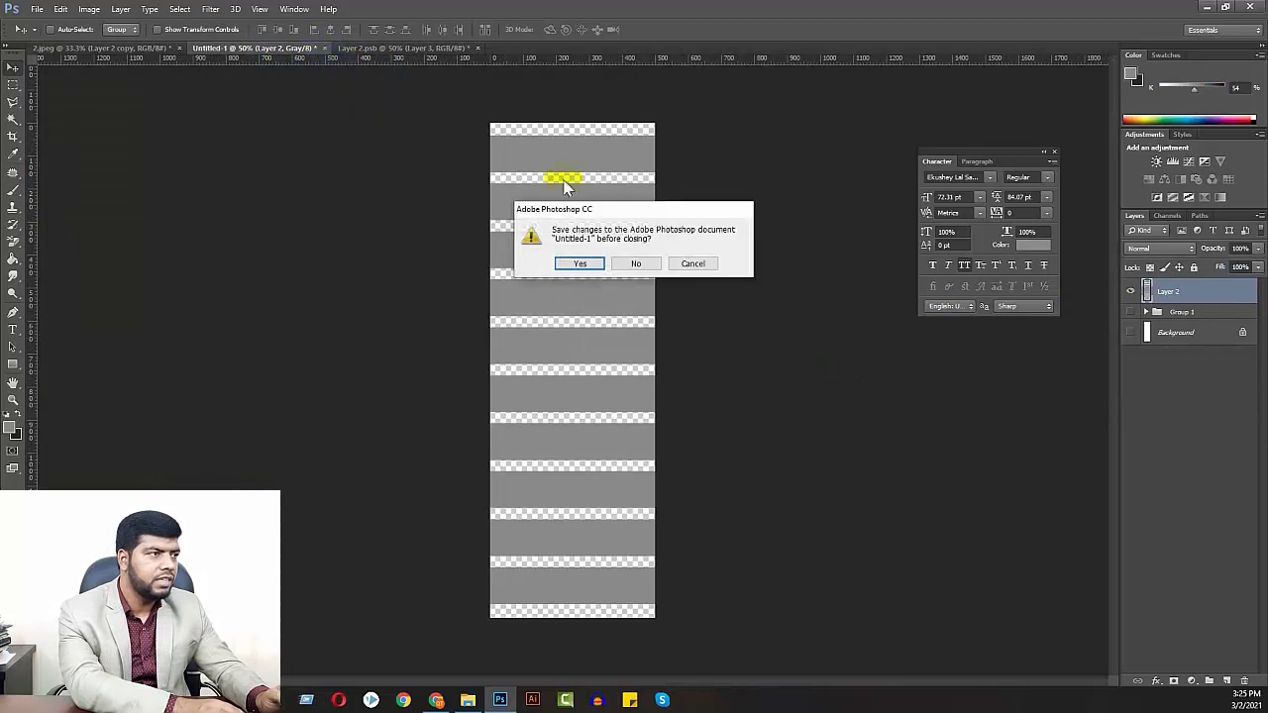
left_click(630, 263)
left_click(239, 50)
left_click(332, 49)
left_click(629, 264)
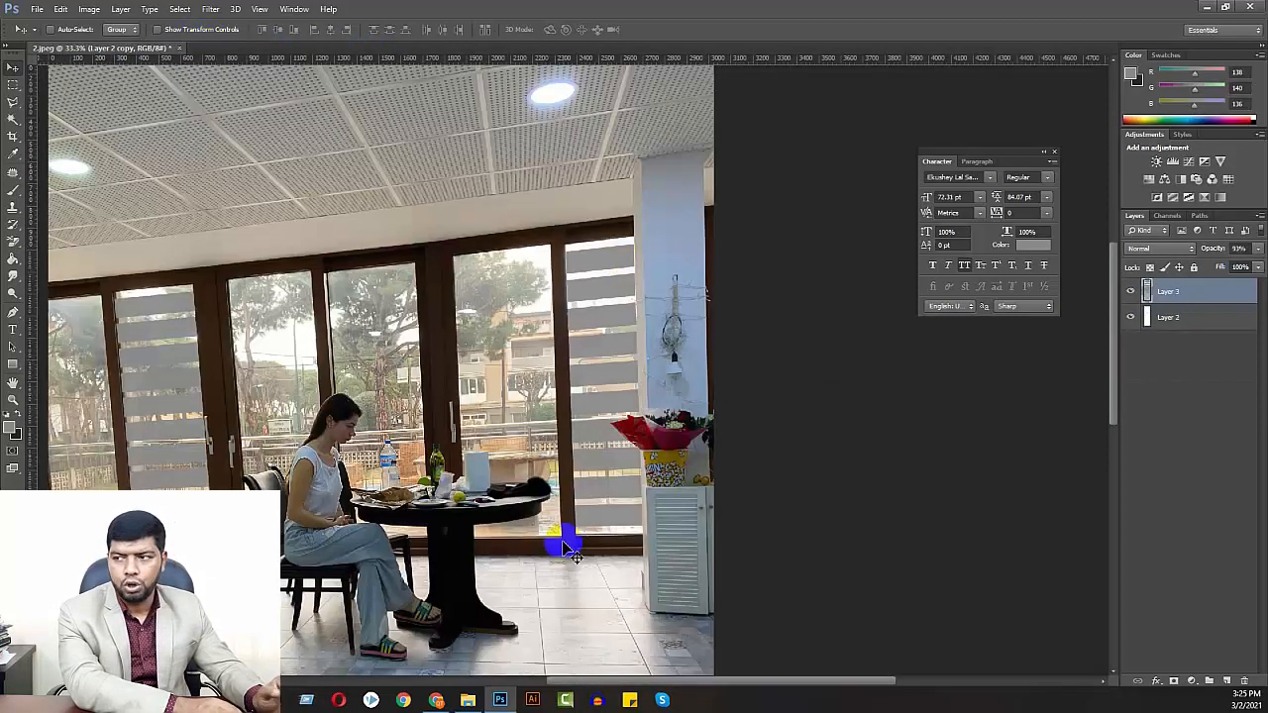
Switch to the Product Retouching folder in File Explorer and review the editing notes on DSC06999 - annotated.jpeg in Photos
mouse_move(473, 704)
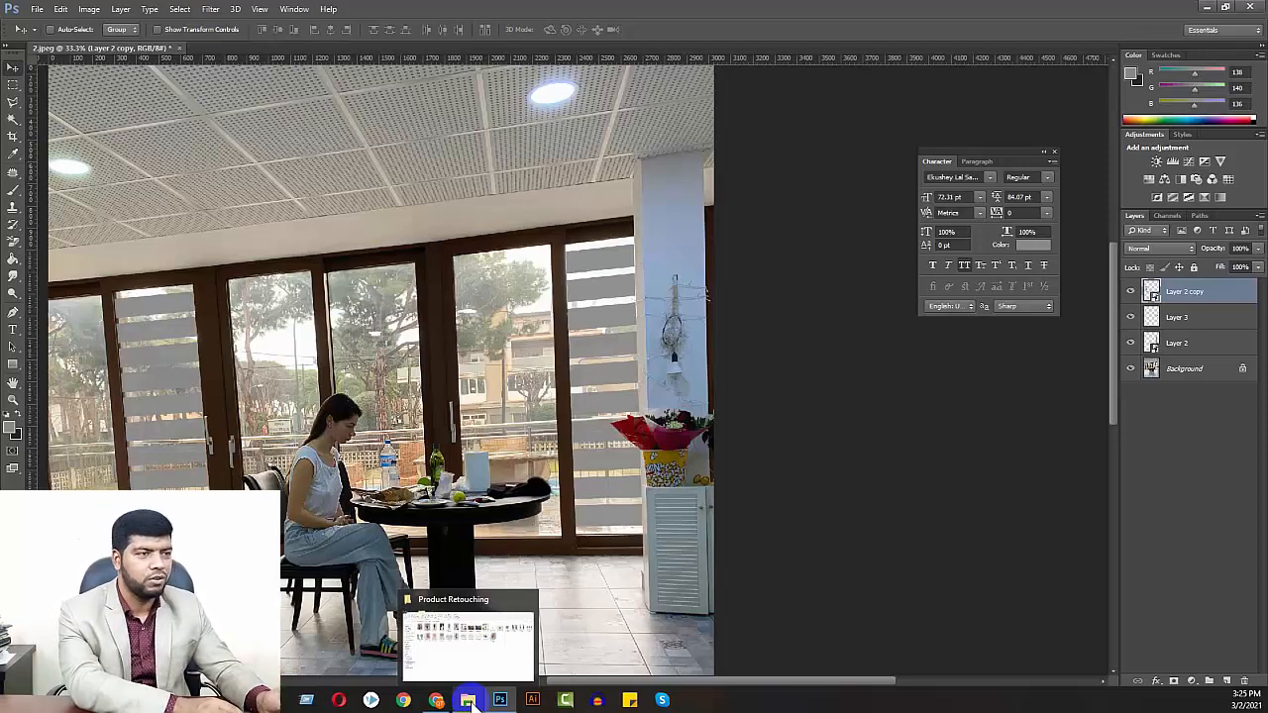
left_click(470, 701)
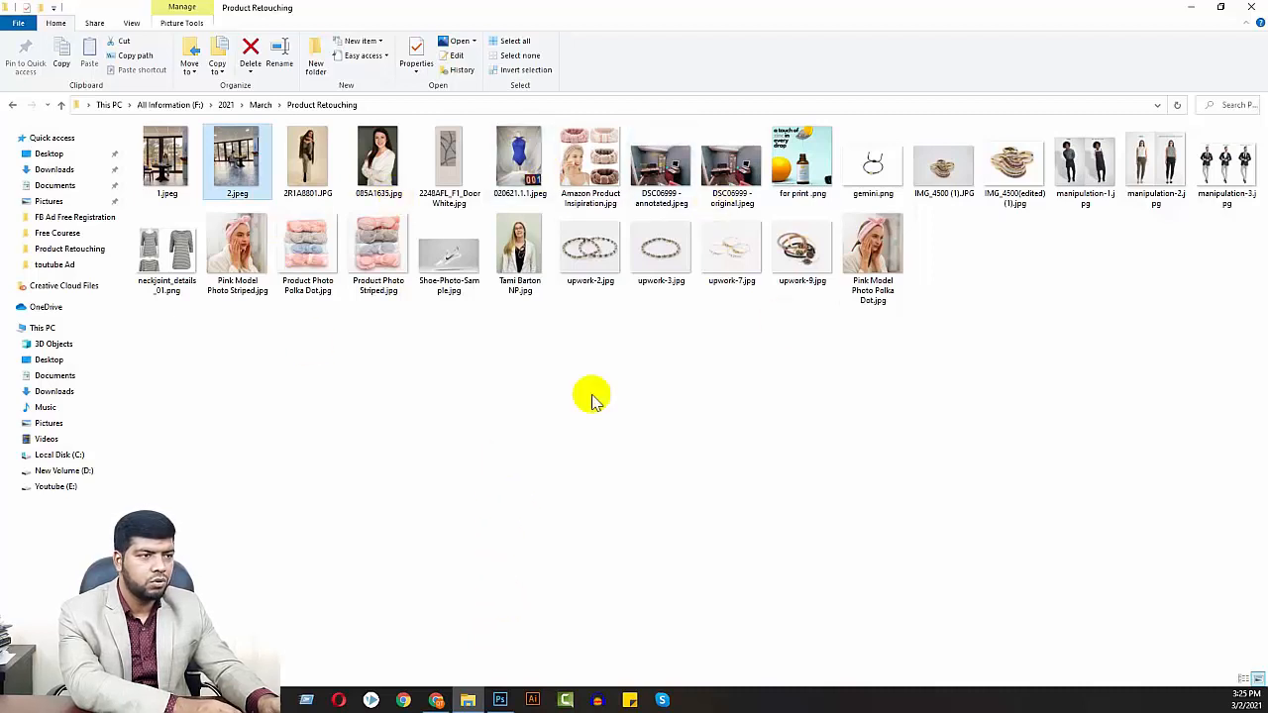
left_click(649, 169)
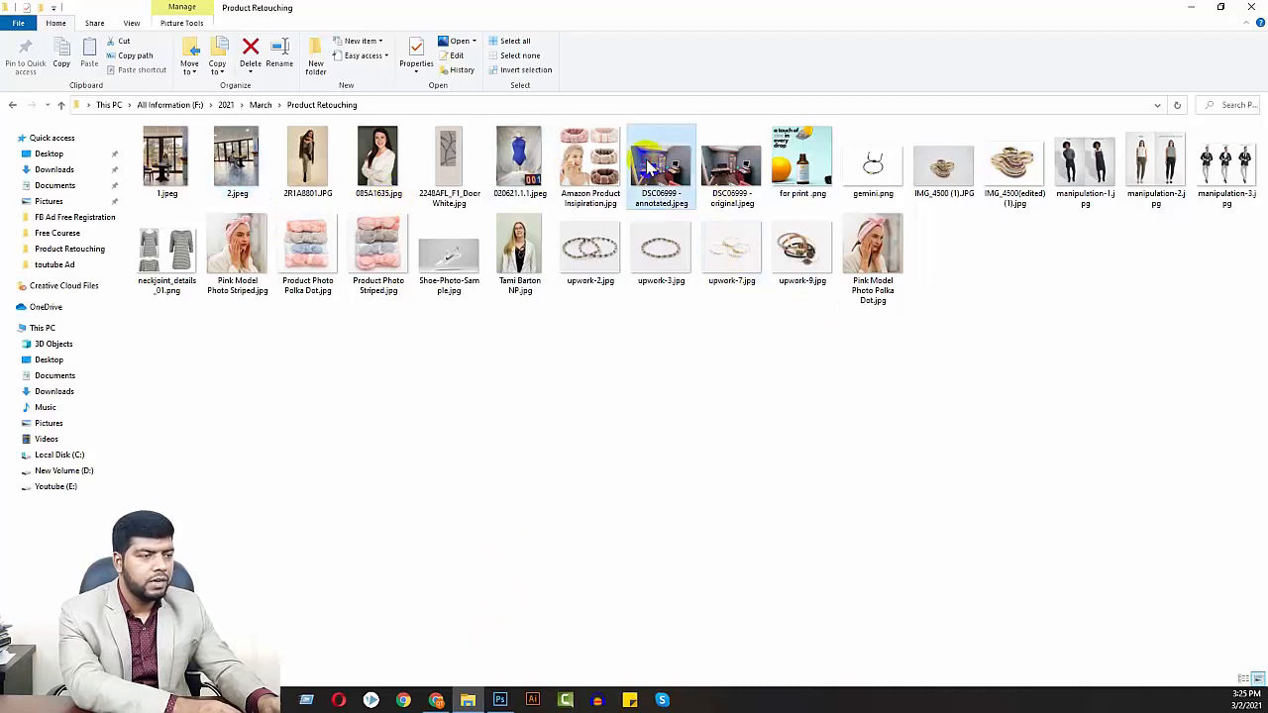
double_click(649, 169)
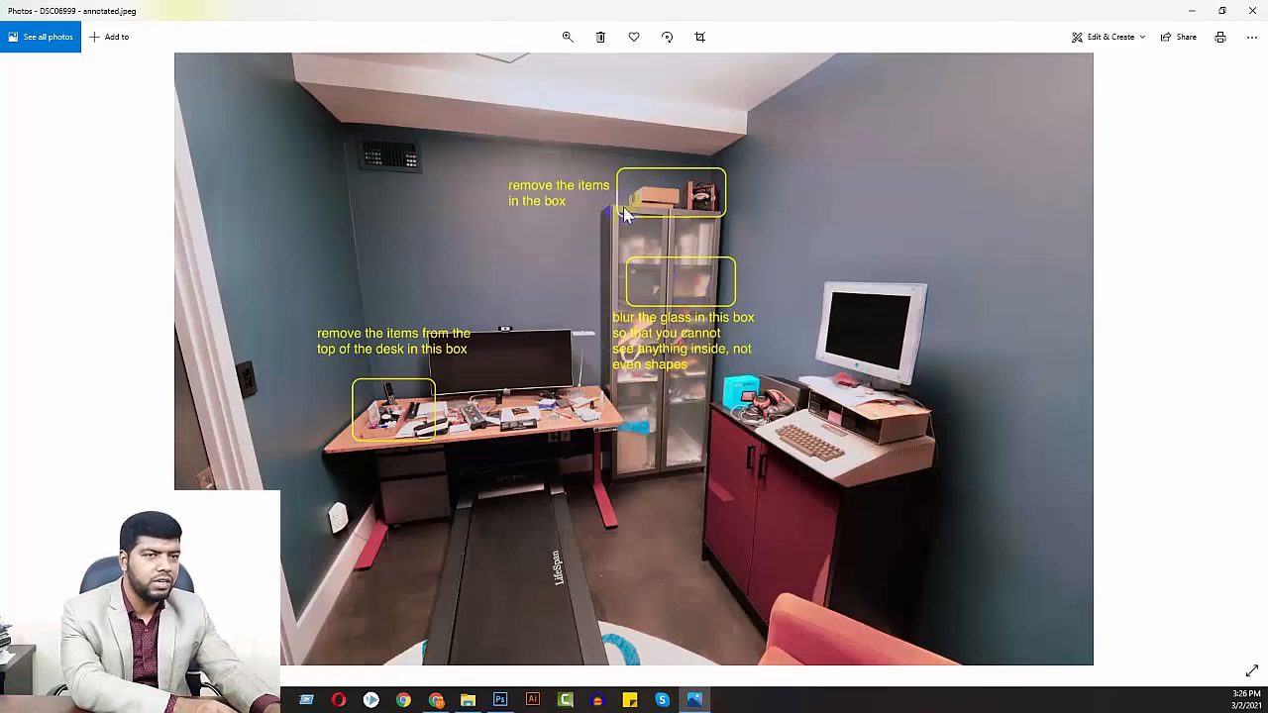
left_click(1251, 12)
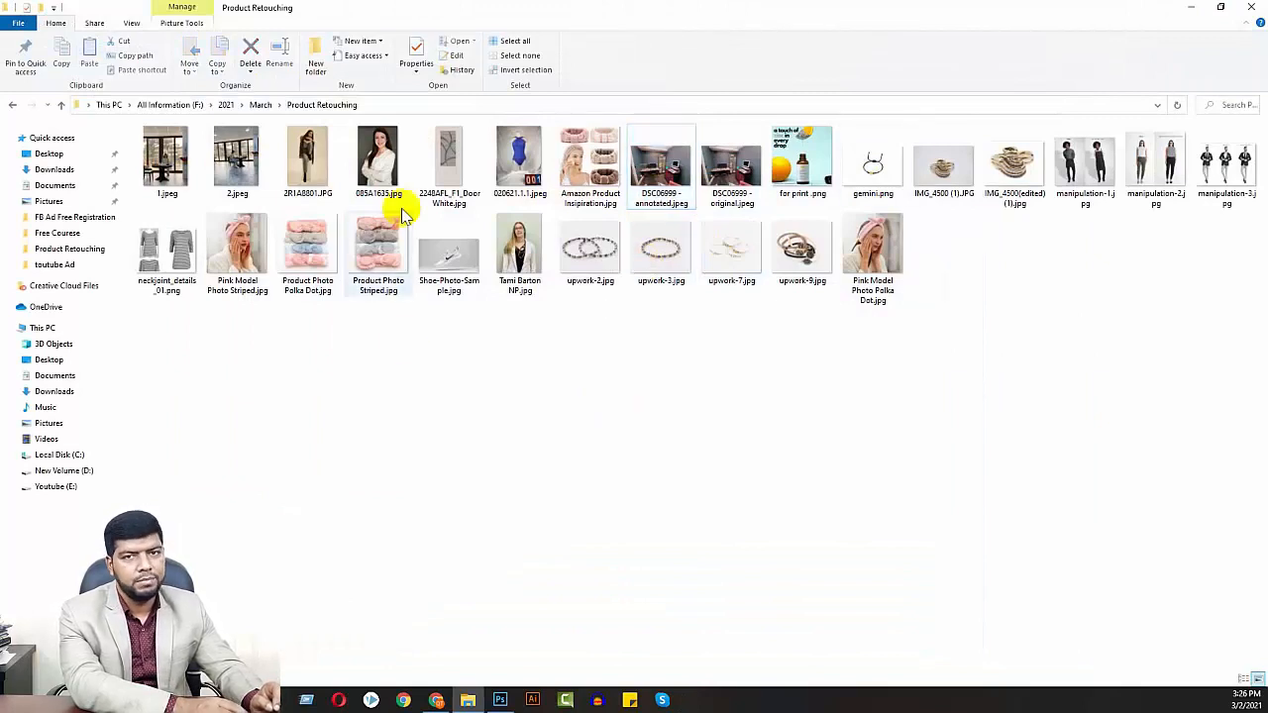